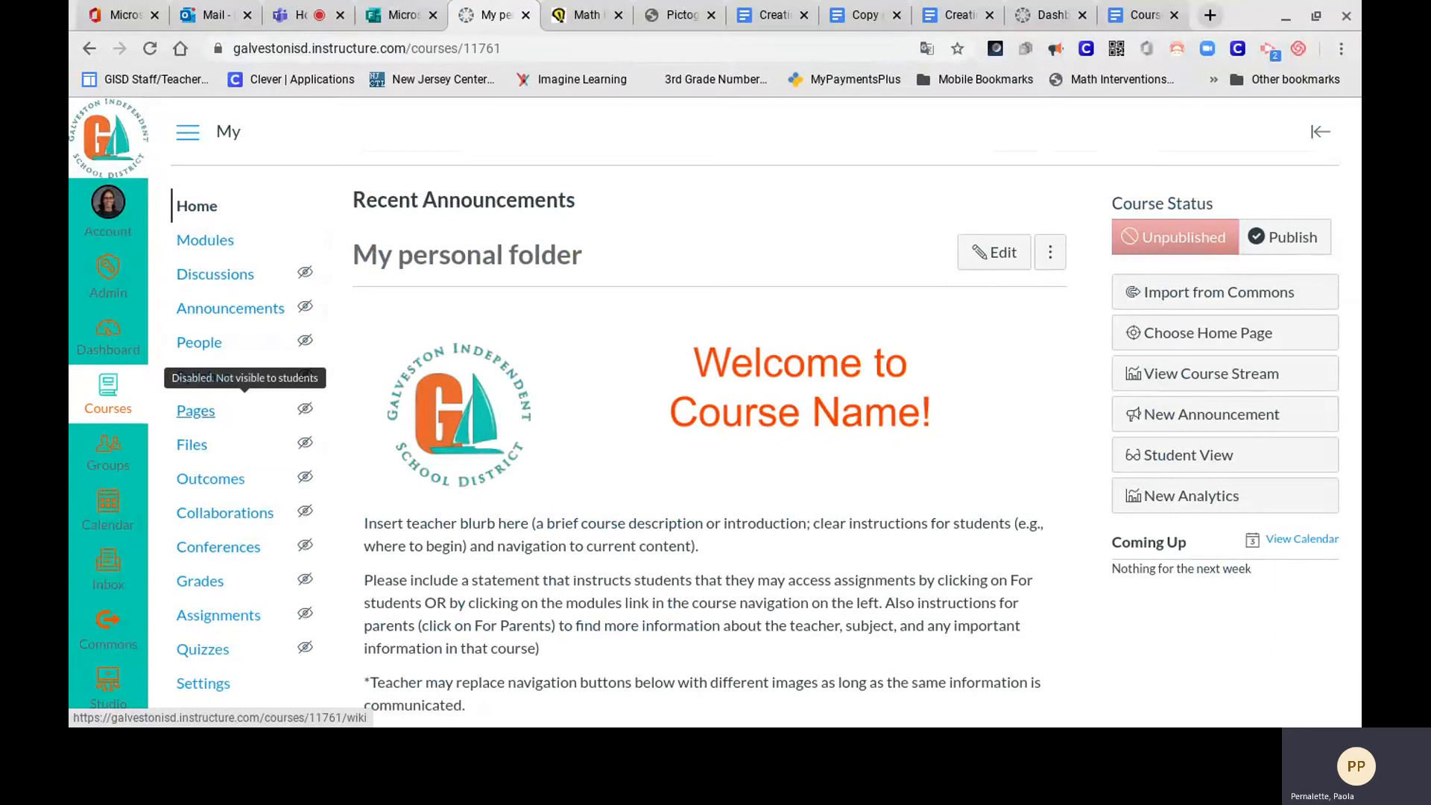
Step: Create a new page in the course's Pages area and title it "Fractions example"
{"action": "left_click", "coordinate": [202, 418]}
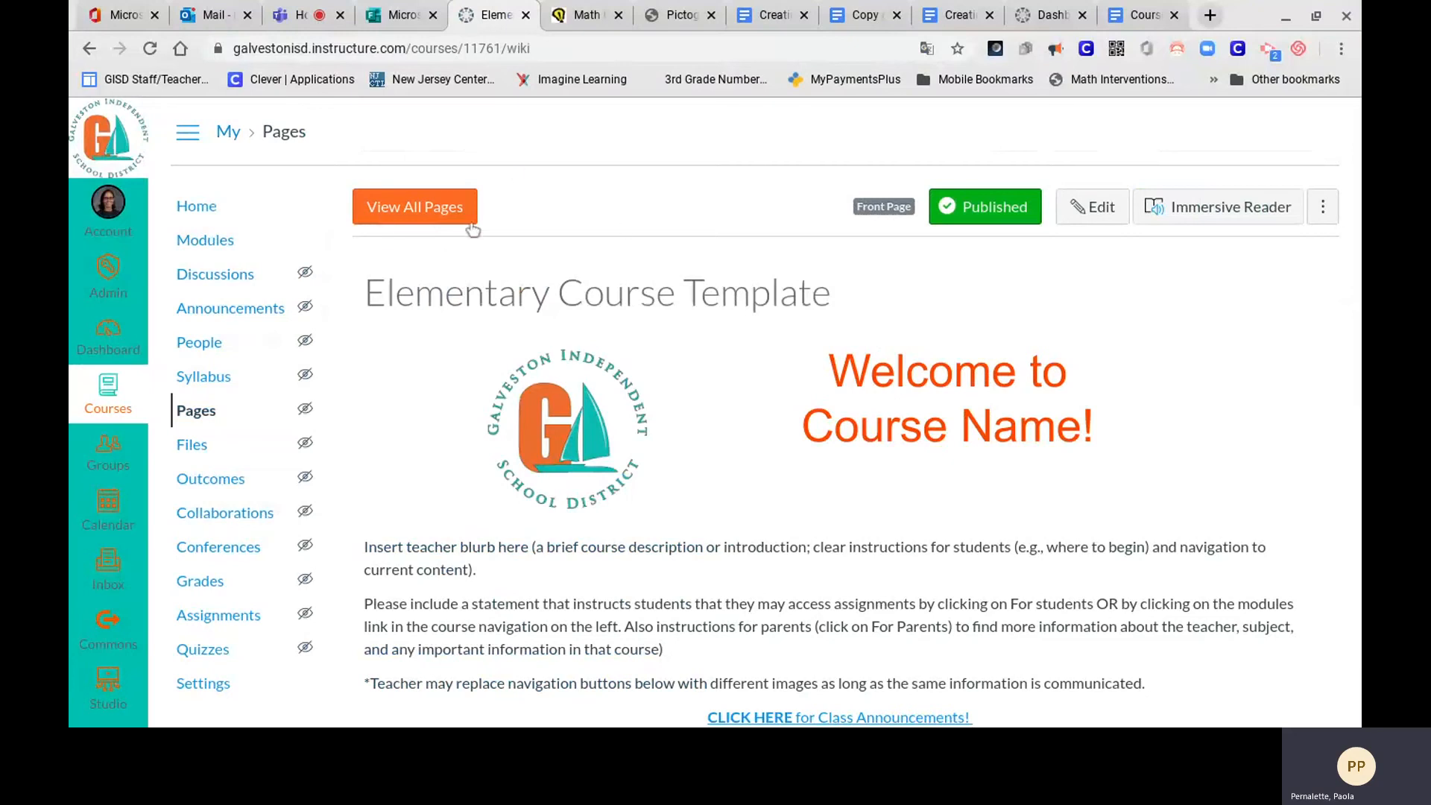
{"action": "left_click", "coordinate": [410, 215]}
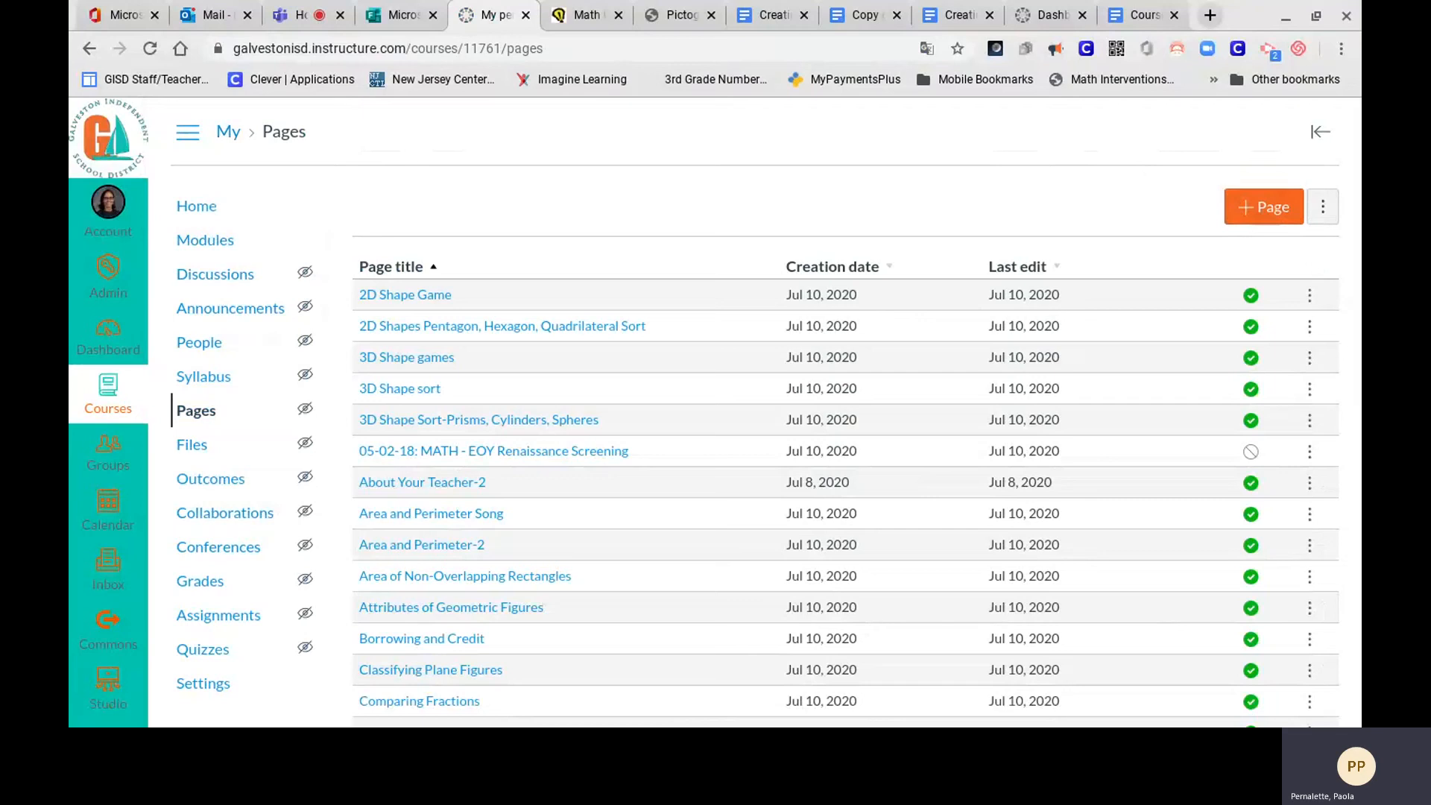
{"action": "left_click", "coordinate": [1260, 209]}
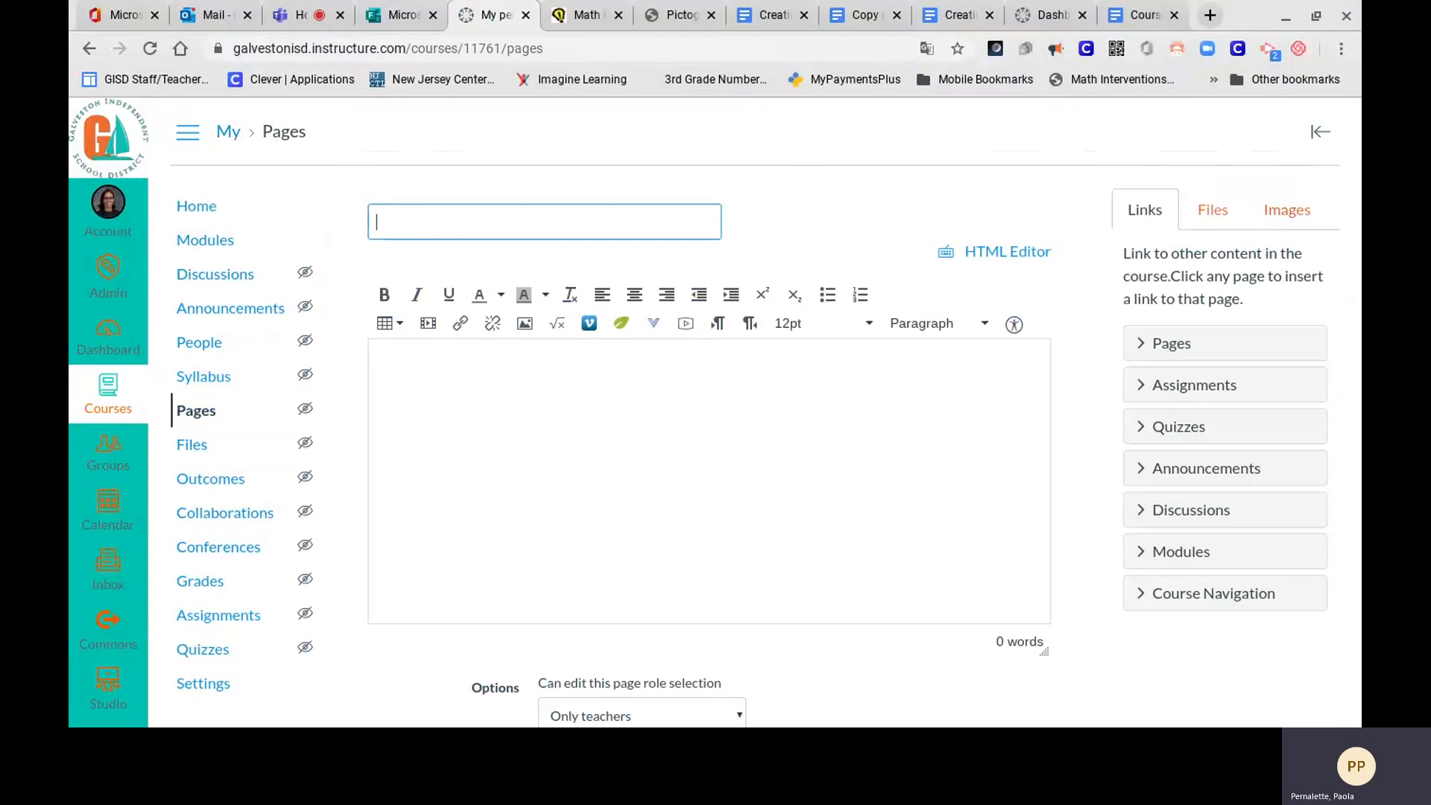
{"action": "left_click", "coordinate": [444, 222]}
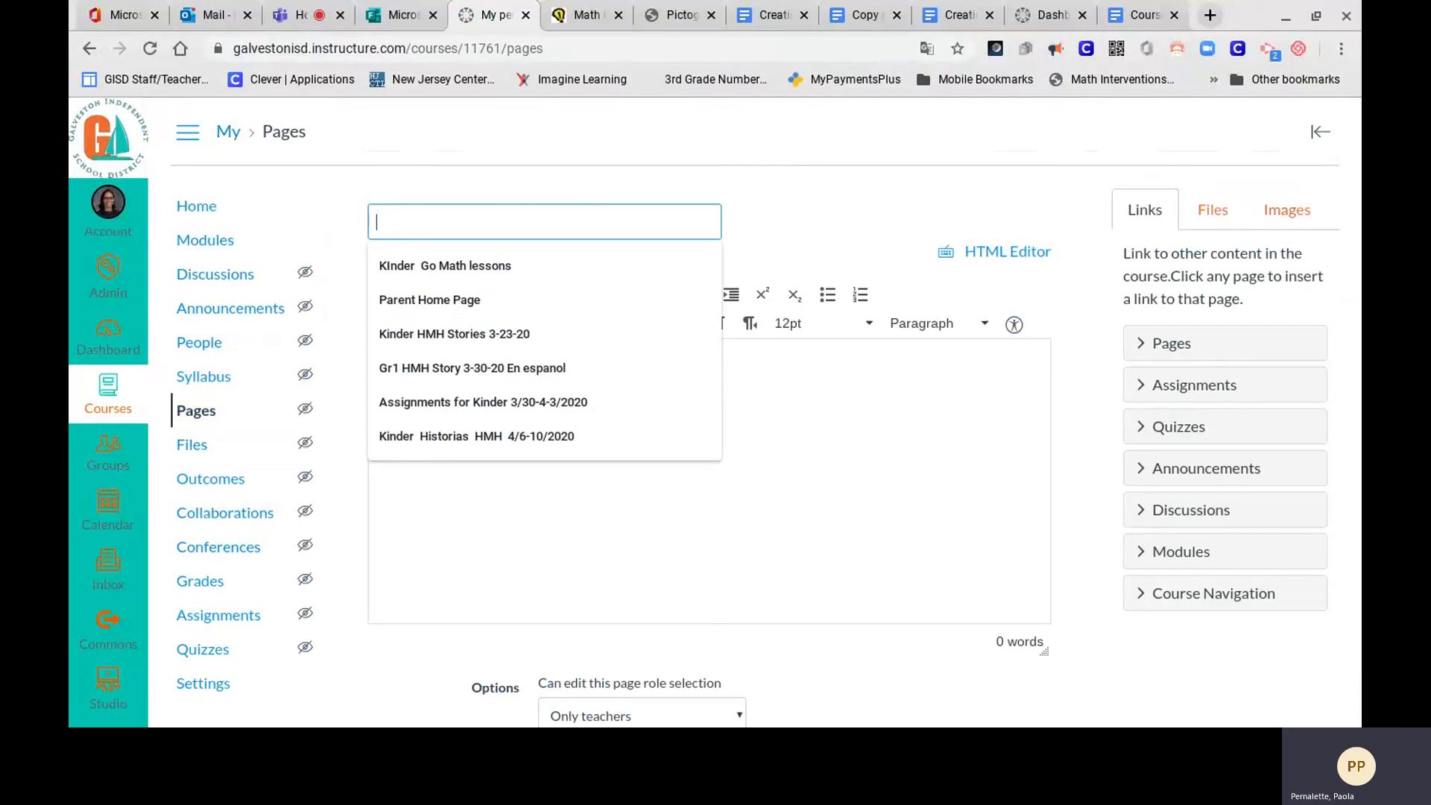
{"action": "type", "text": "Fracti"}
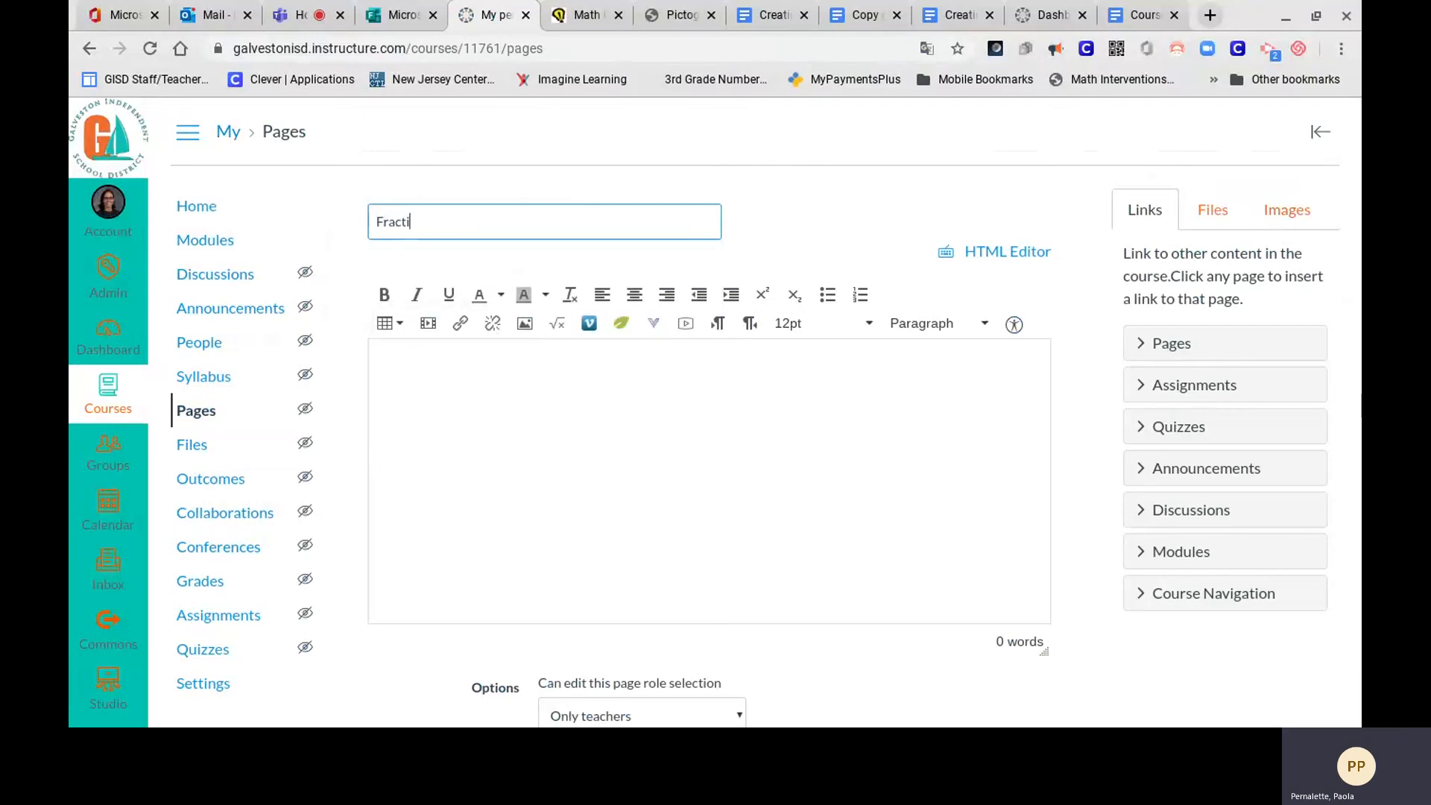
{"action": "type", "text": "ons examp"}
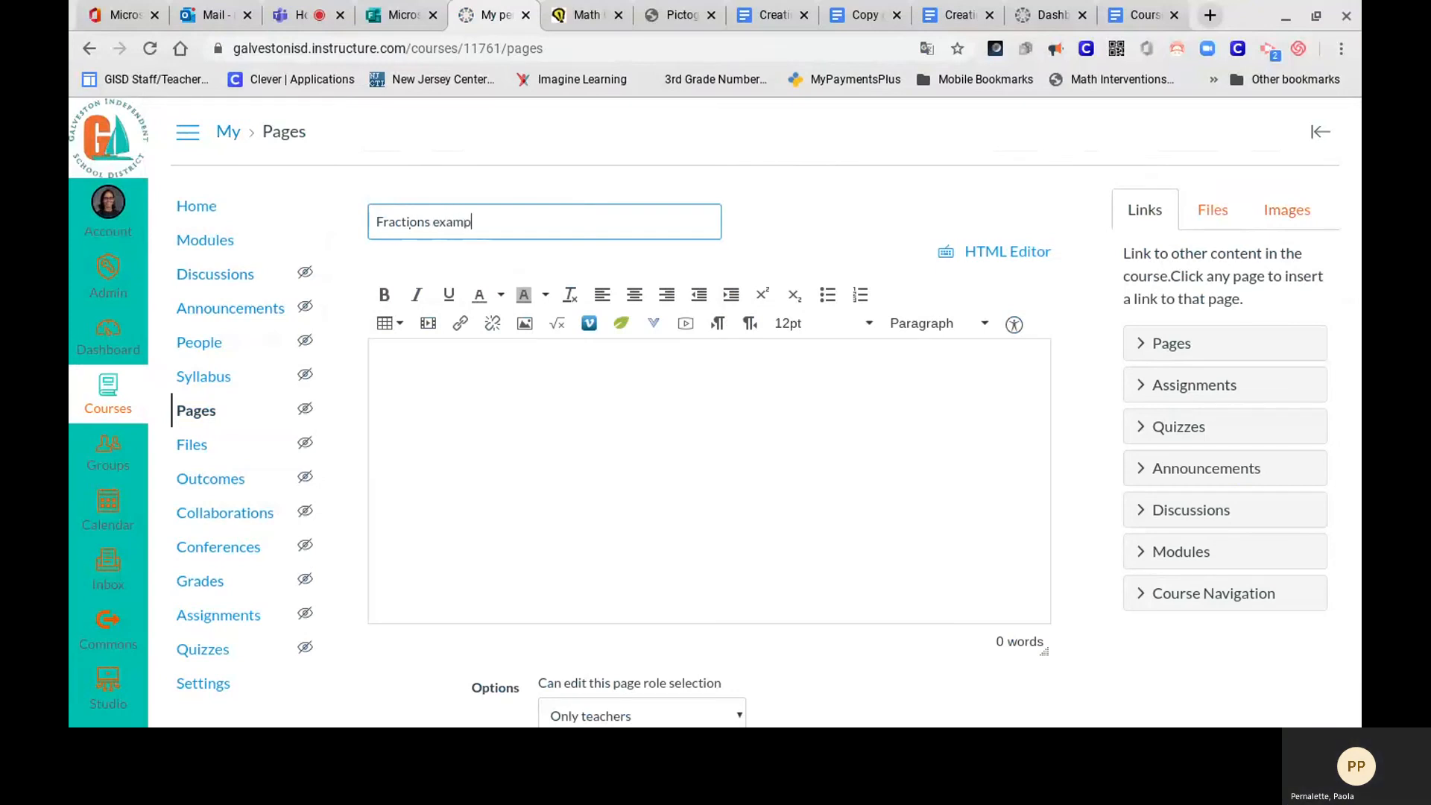
{"action": "type", "text": "le"}
Step: Enter the line "What is a fraction?" in the page body and start a new line
{"action": "left_click", "coordinate": [413, 360]}
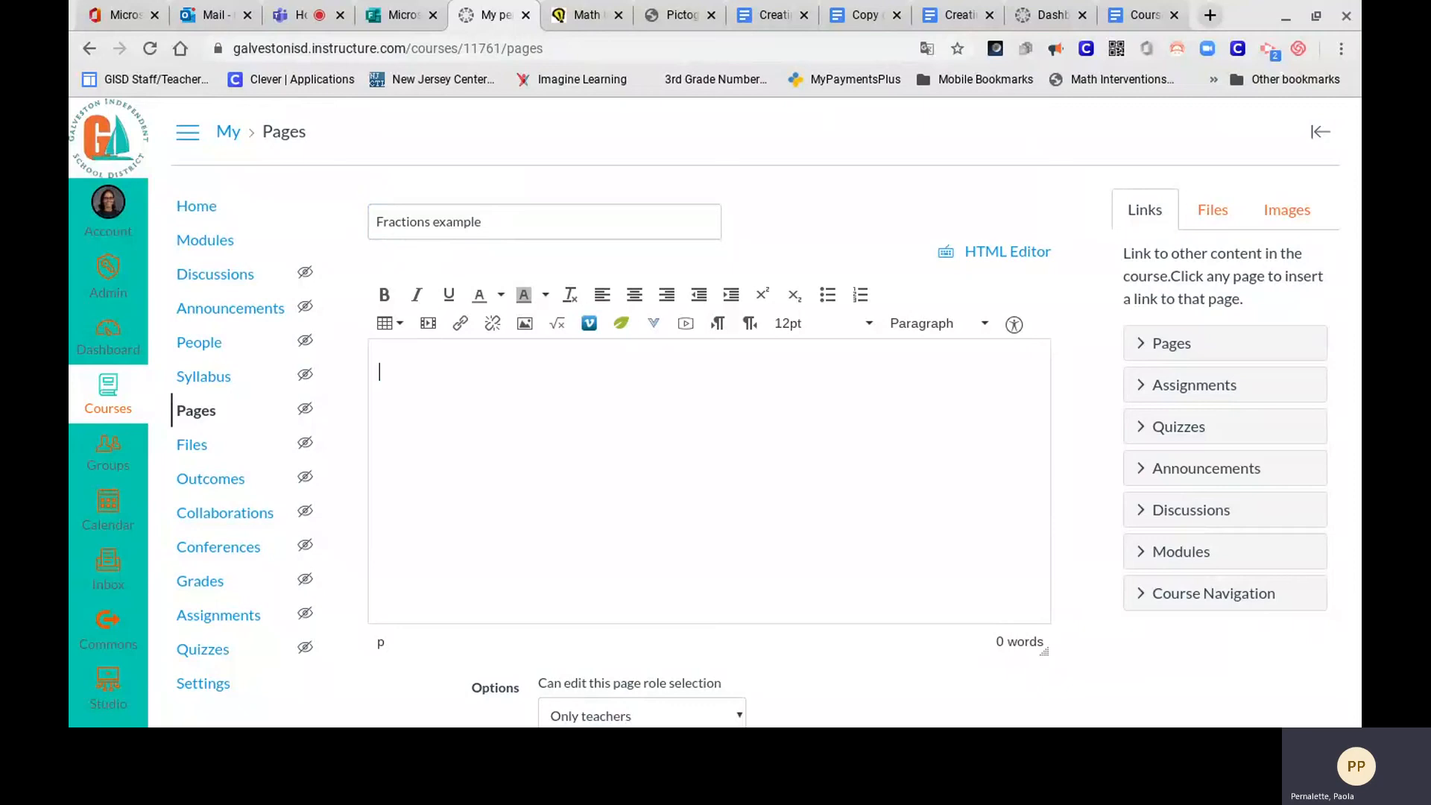
{"action": "type", "text": "What is a fraction?"}
{"action": "key", "text": "Return"}
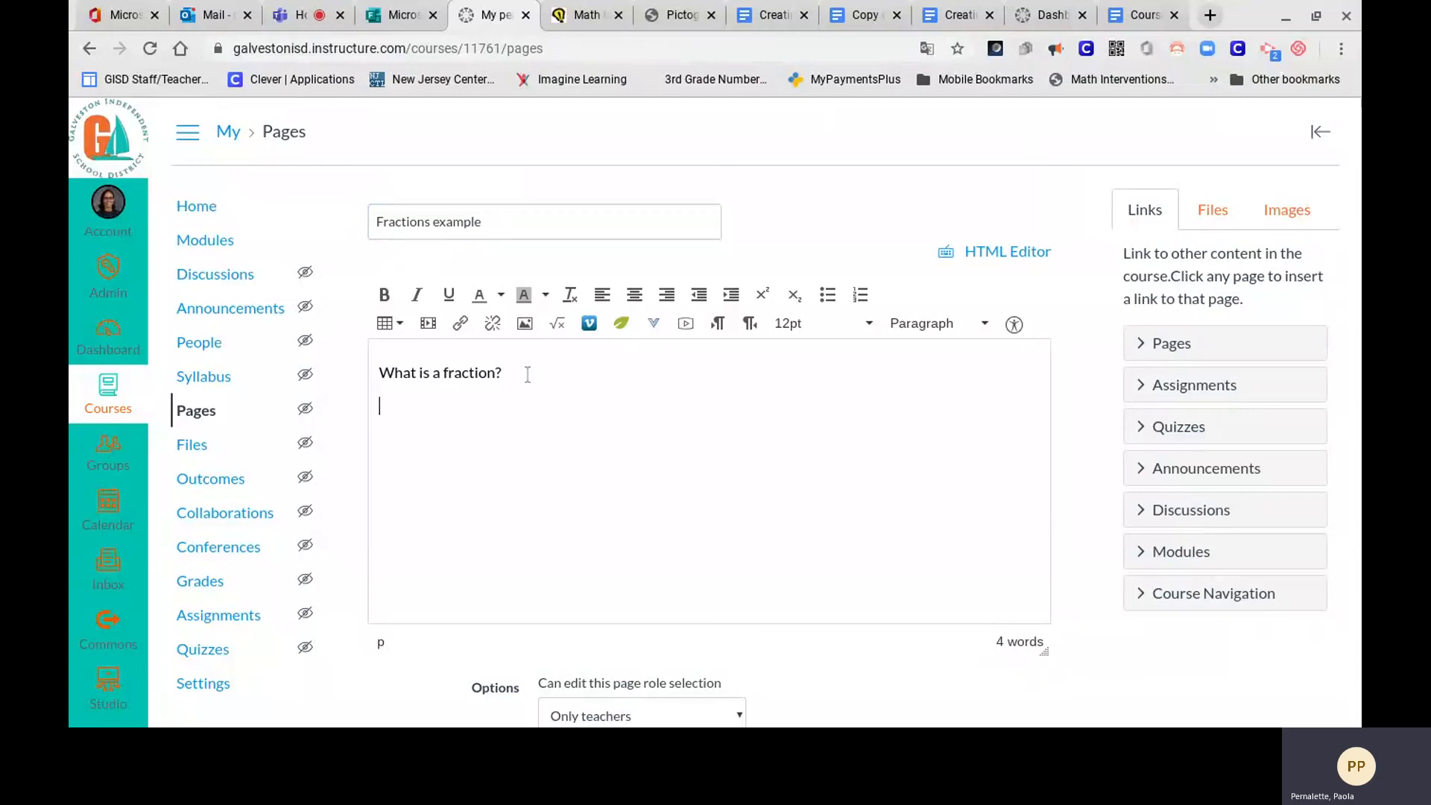
Step: Format the "What is a fraction?" line as centered 18pt text in cyan
{"action": "left_click_drag", "start_coordinate": [526, 374], "coordinate": [375, 370]}
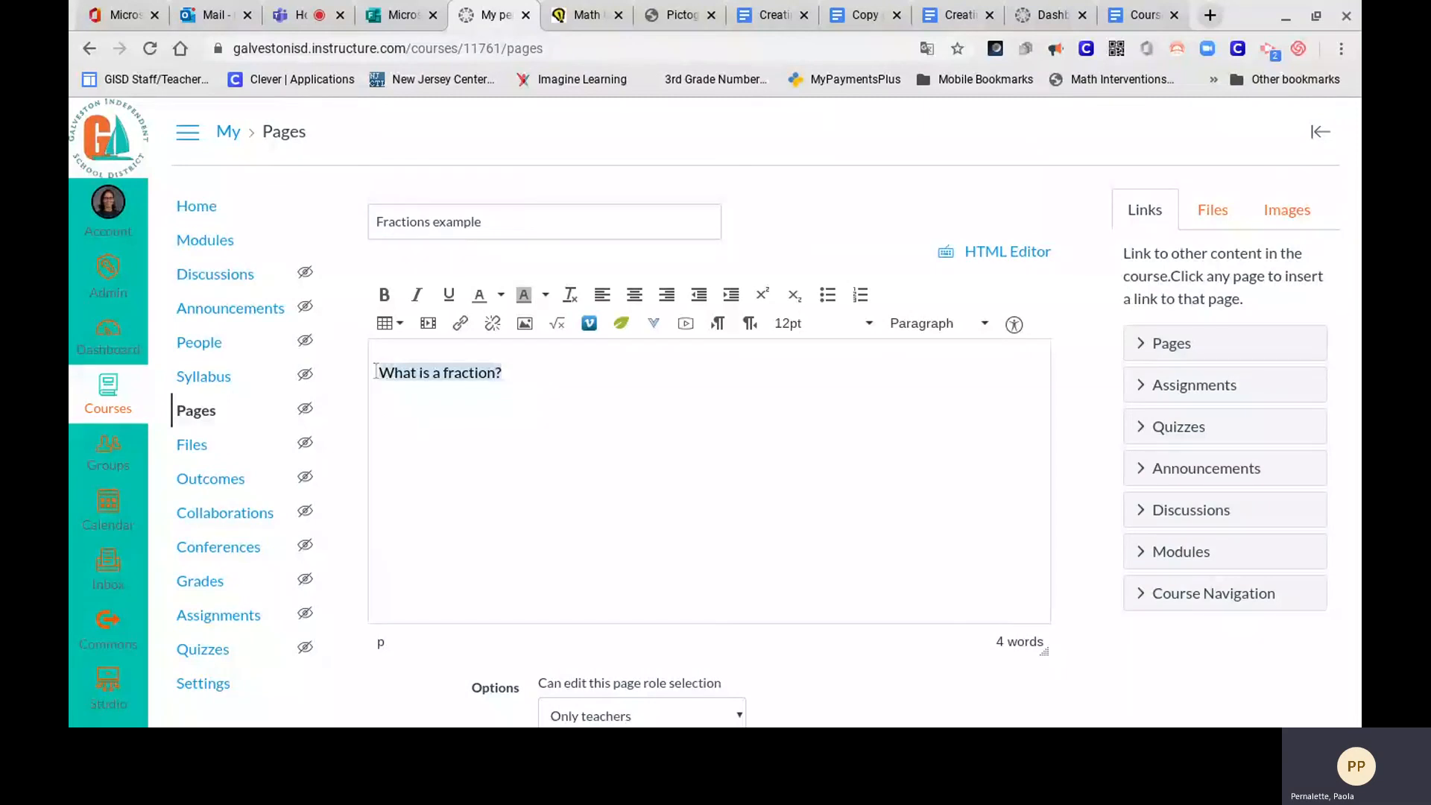
{"action": "left_click", "coordinate": [846, 326]}
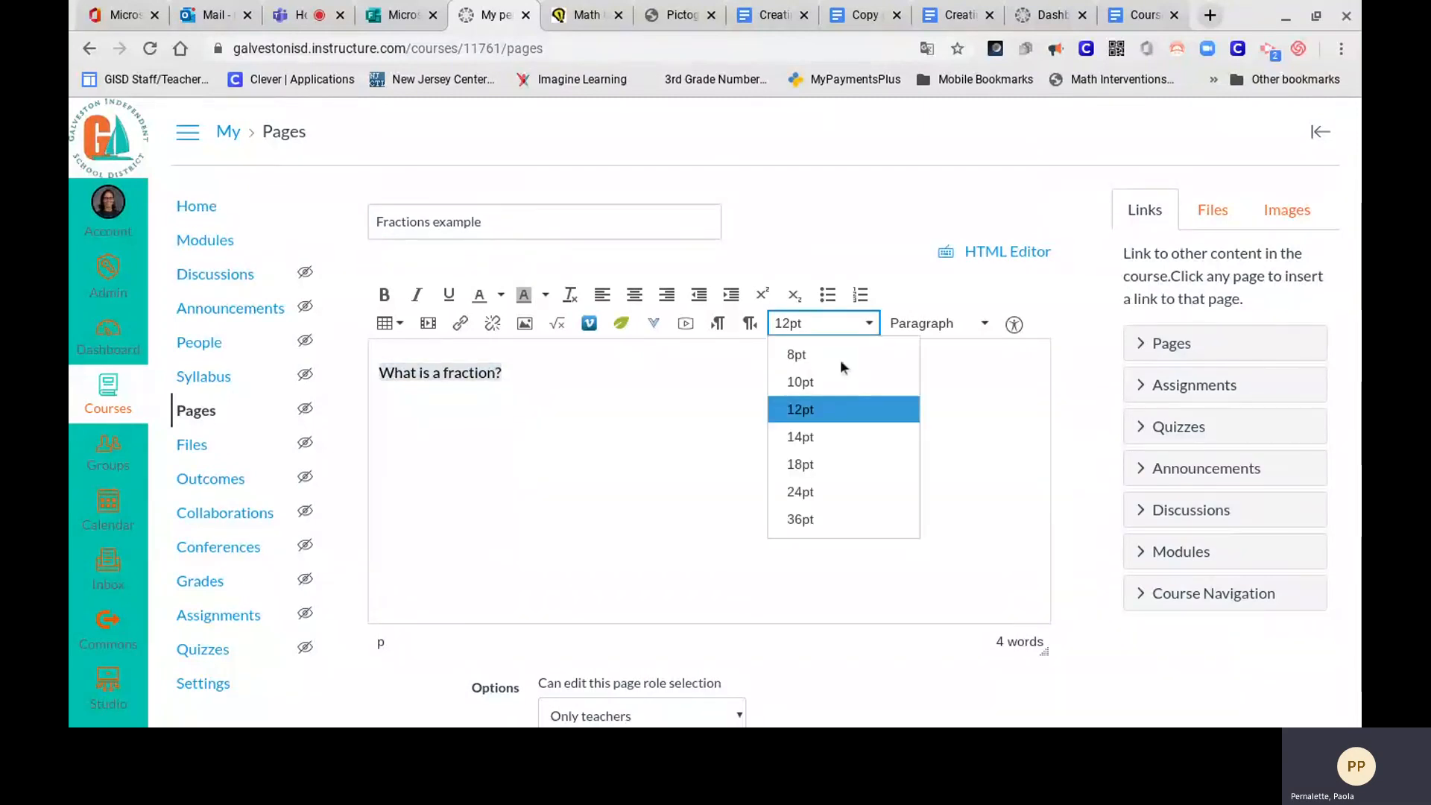
{"action": "left_click", "coordinate": [829, 465]}
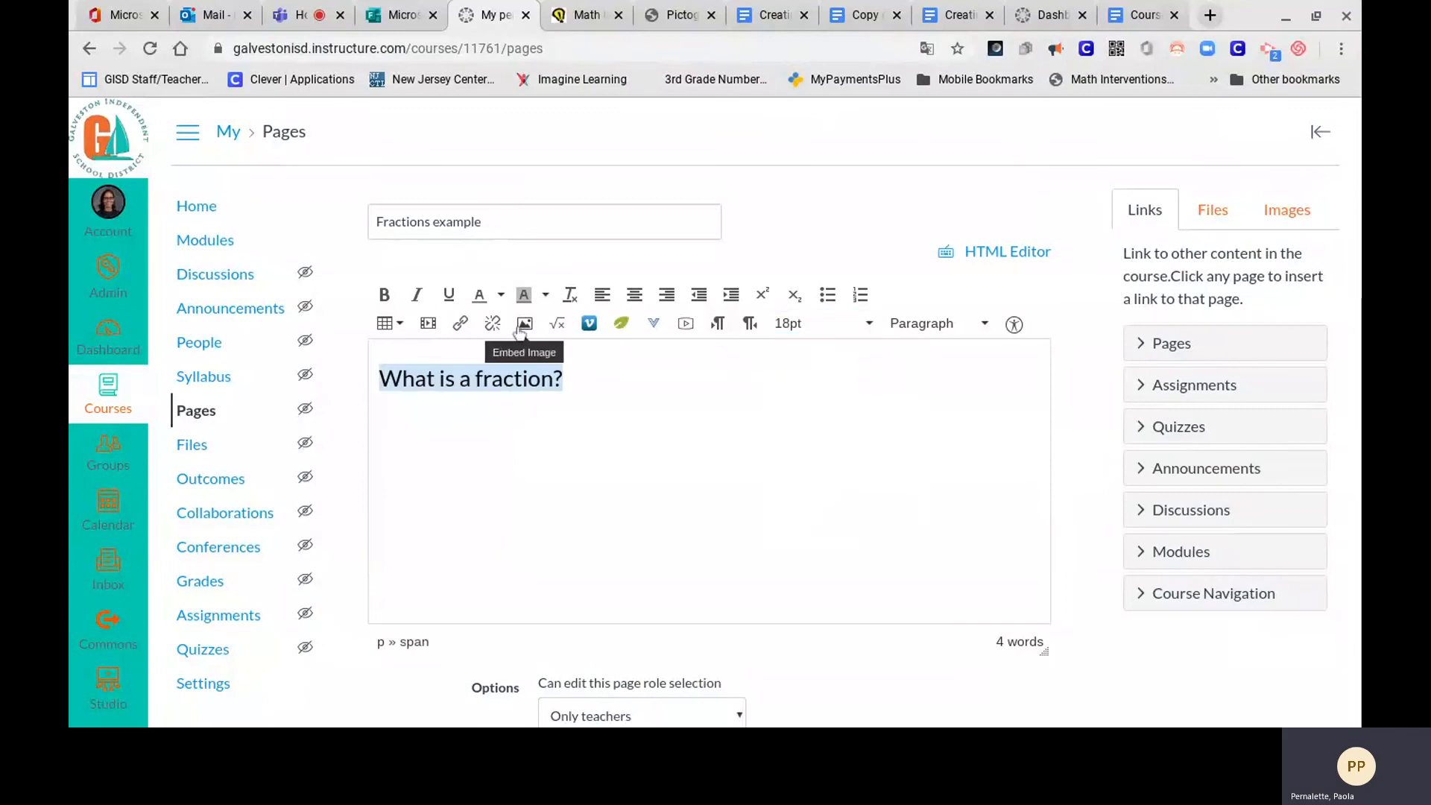
{"action": "left_click", "coordinate": [501, 295]}
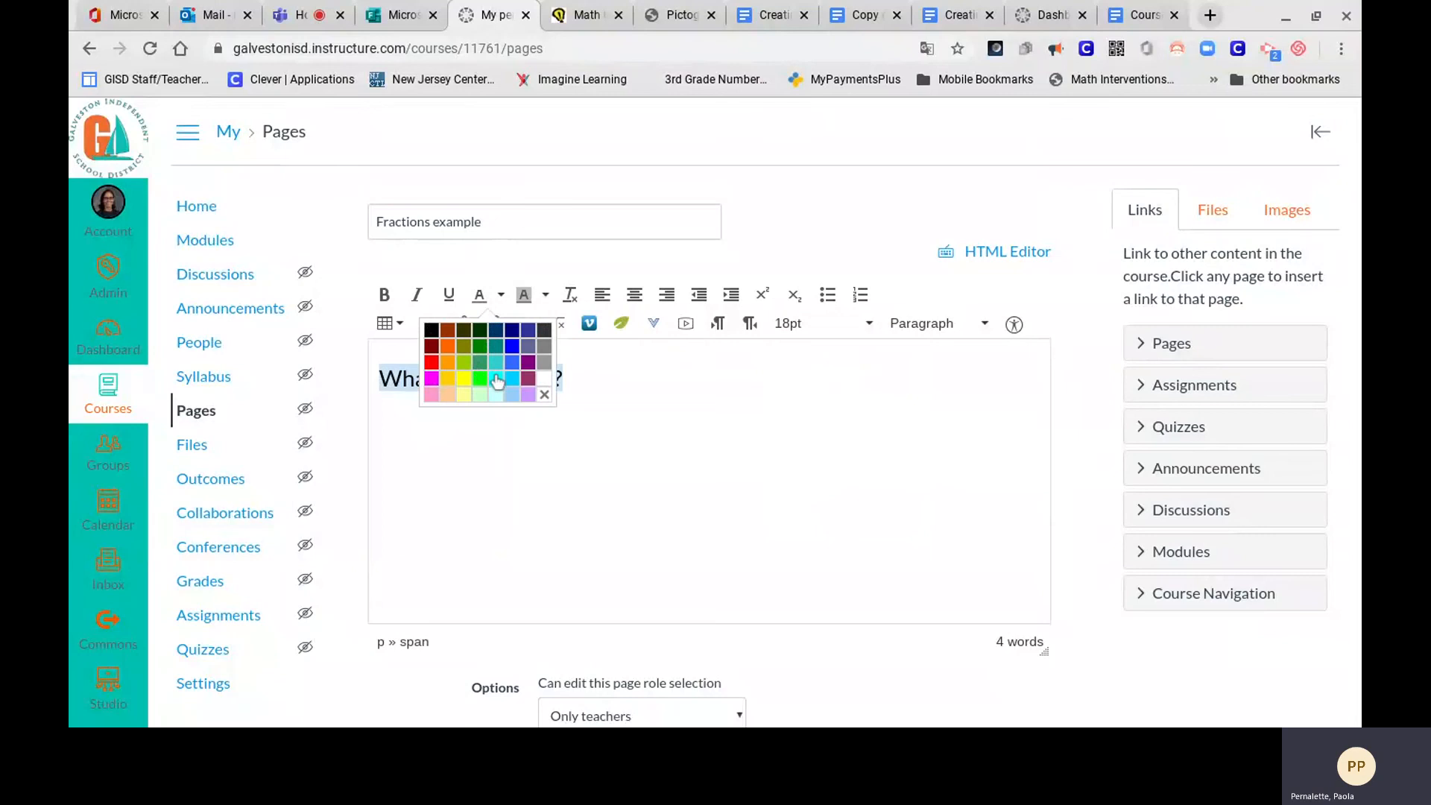
{"action": "left_click", "coordinate": [496, 377]}
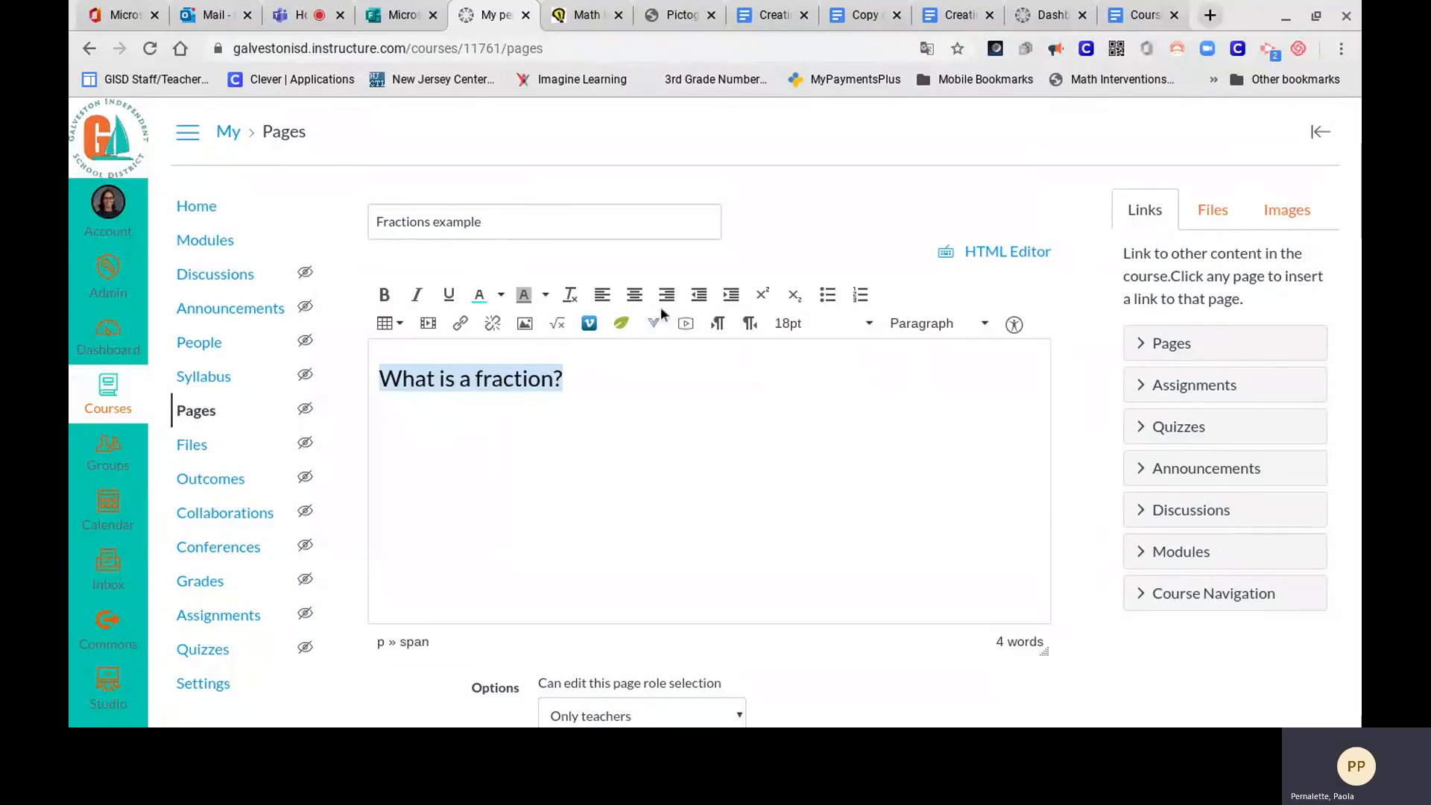
{"action": "left_click", "coordinate": [636, 296]}
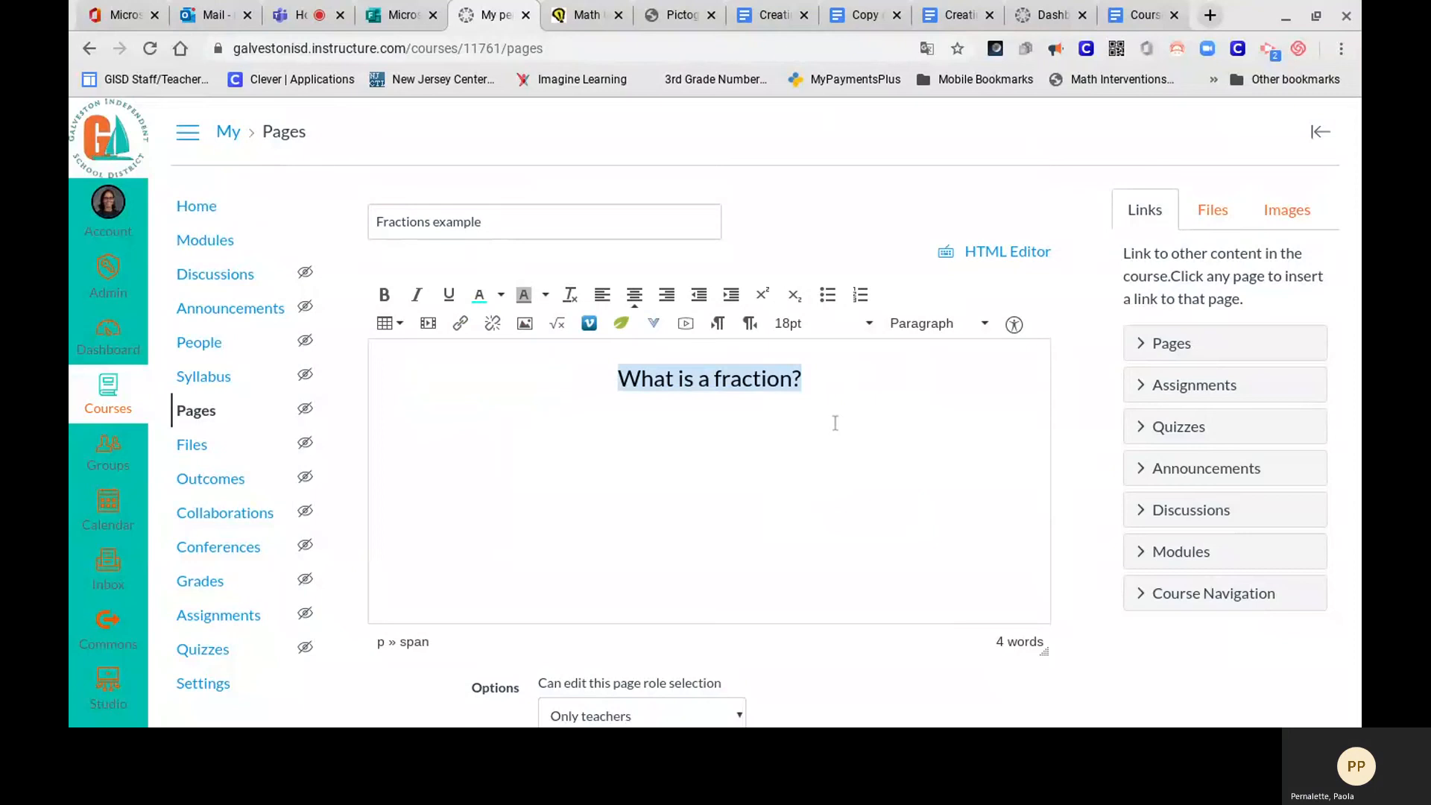
Step: Change the text color of the "What is a fraction?" line to royal blue
{"action": "left_click_drag", "start_coordinate": [818, 380], "coordinate": [600, 389]}
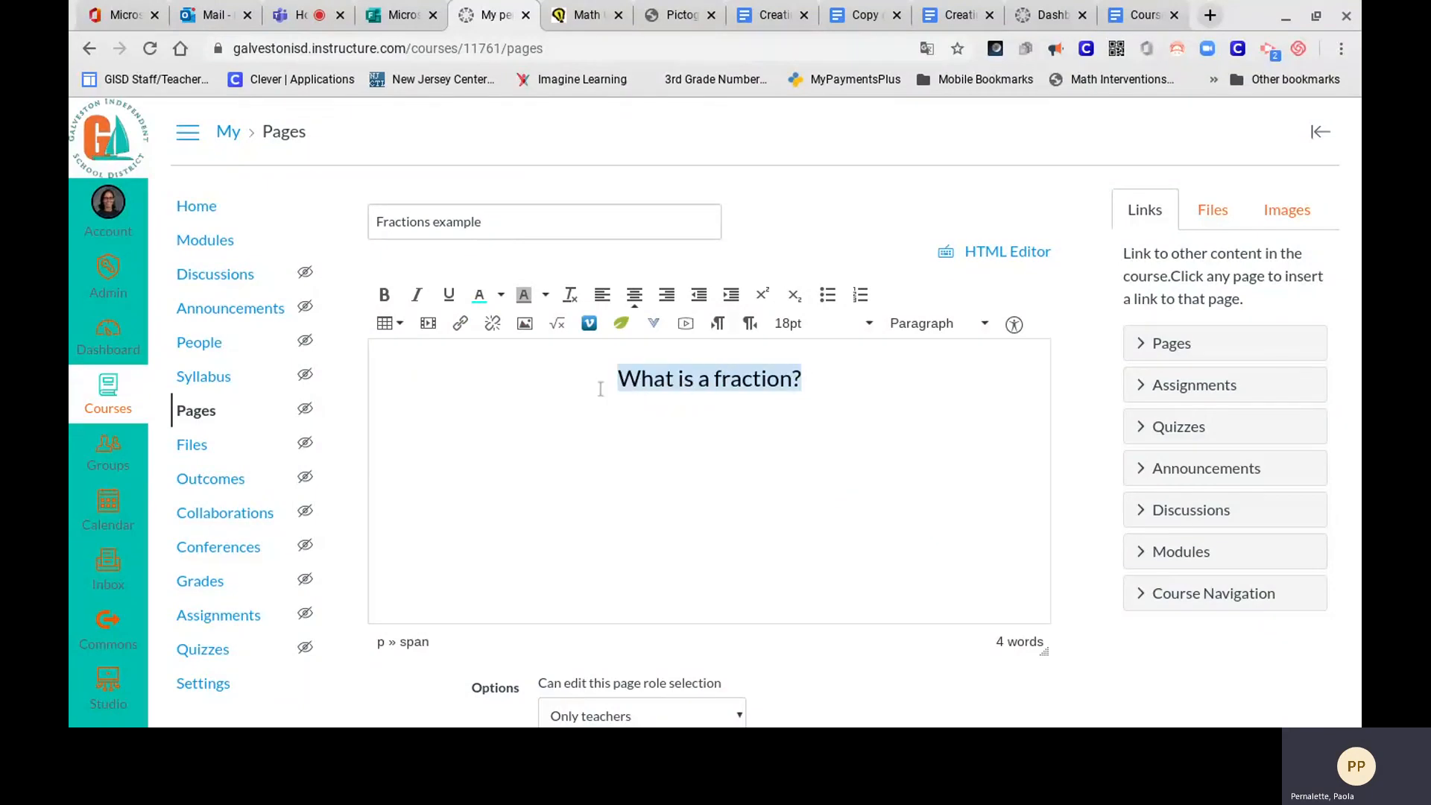
{"action": "left_click", "coordinate": [501, 296]}
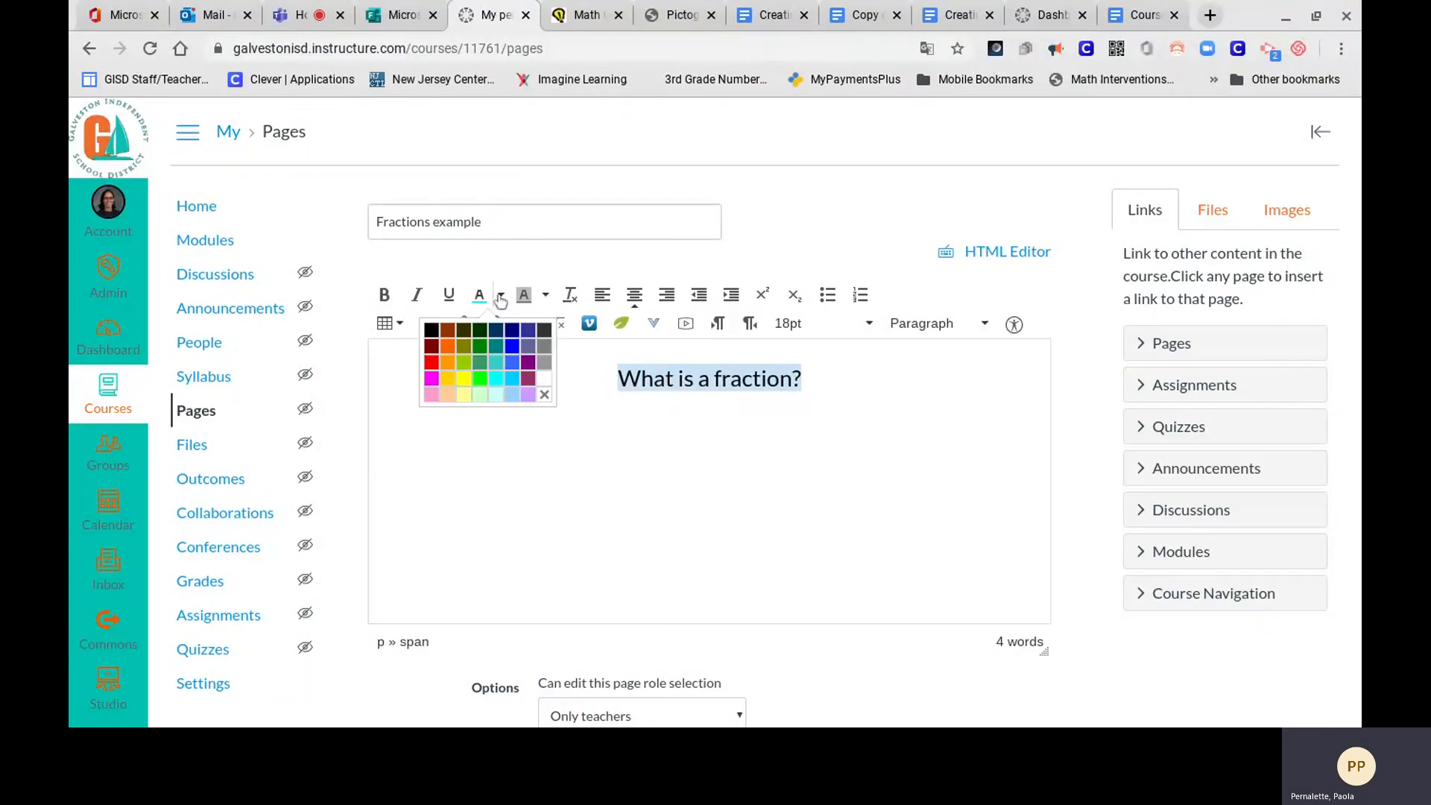
{"action": "left_click", "coordinate": [511, 364]}
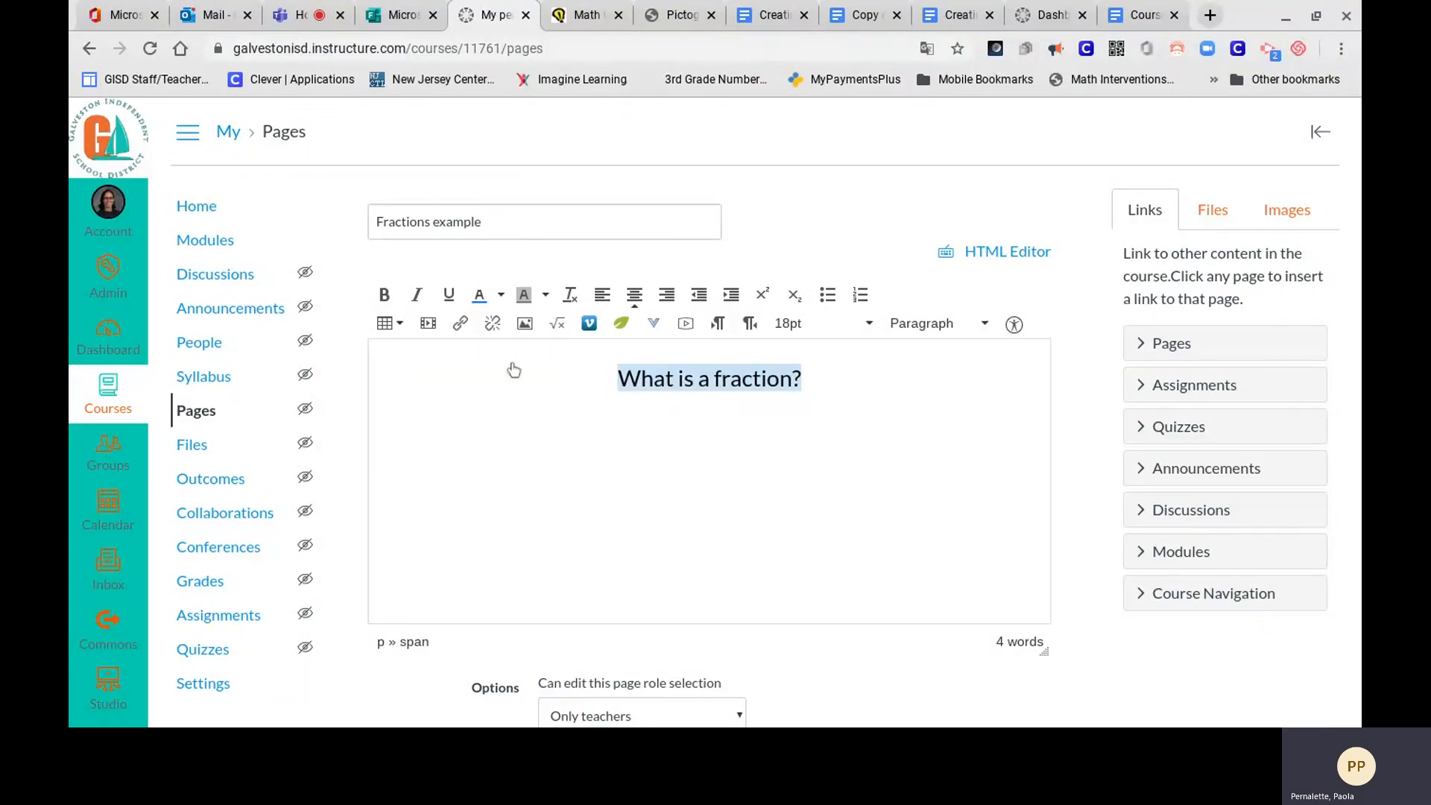
{"action": "left_click", "coordinate": [816, 378]}
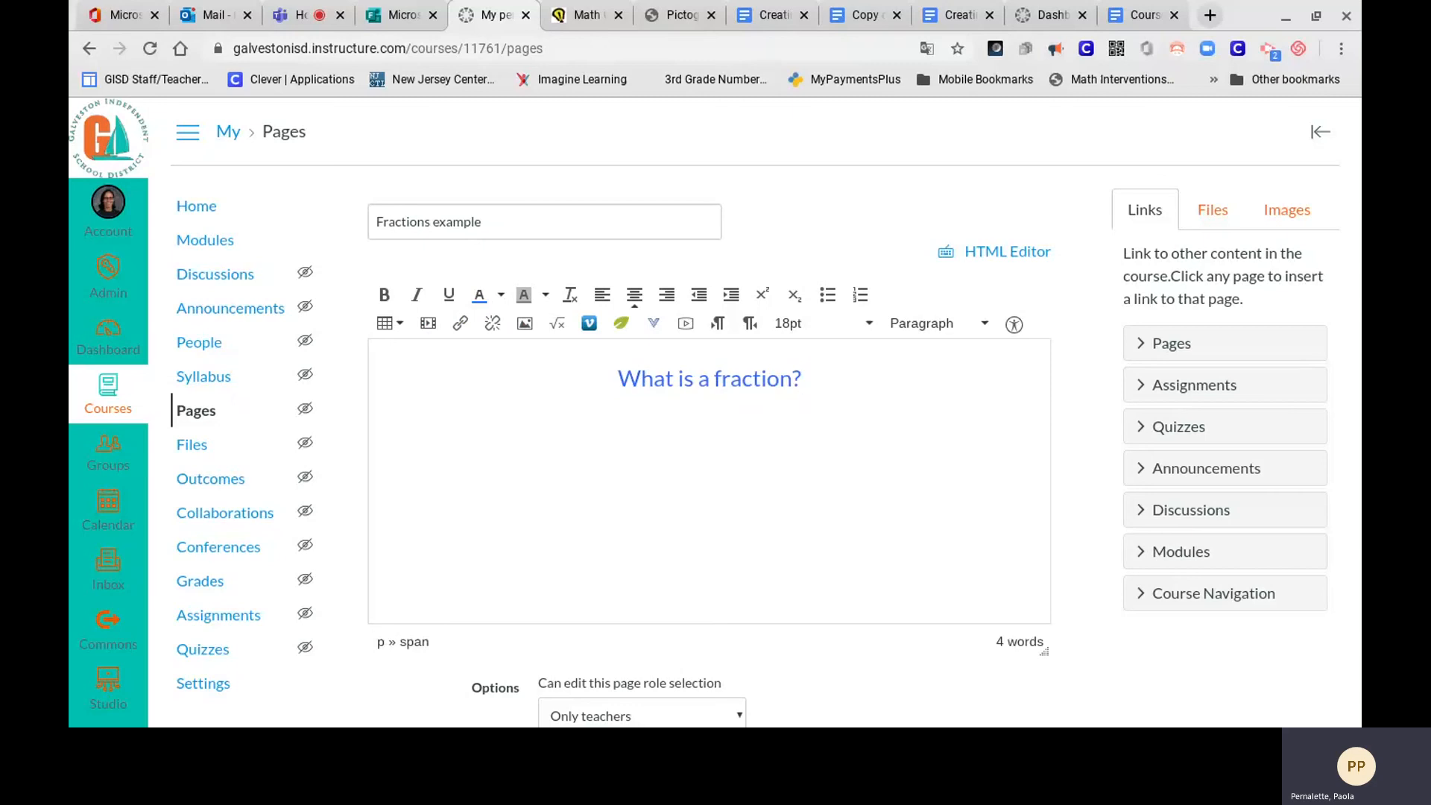
Step: Start a new line below the question and search Flickr for "fractions" images to embed there
{"action": "key", "text": "Return"}
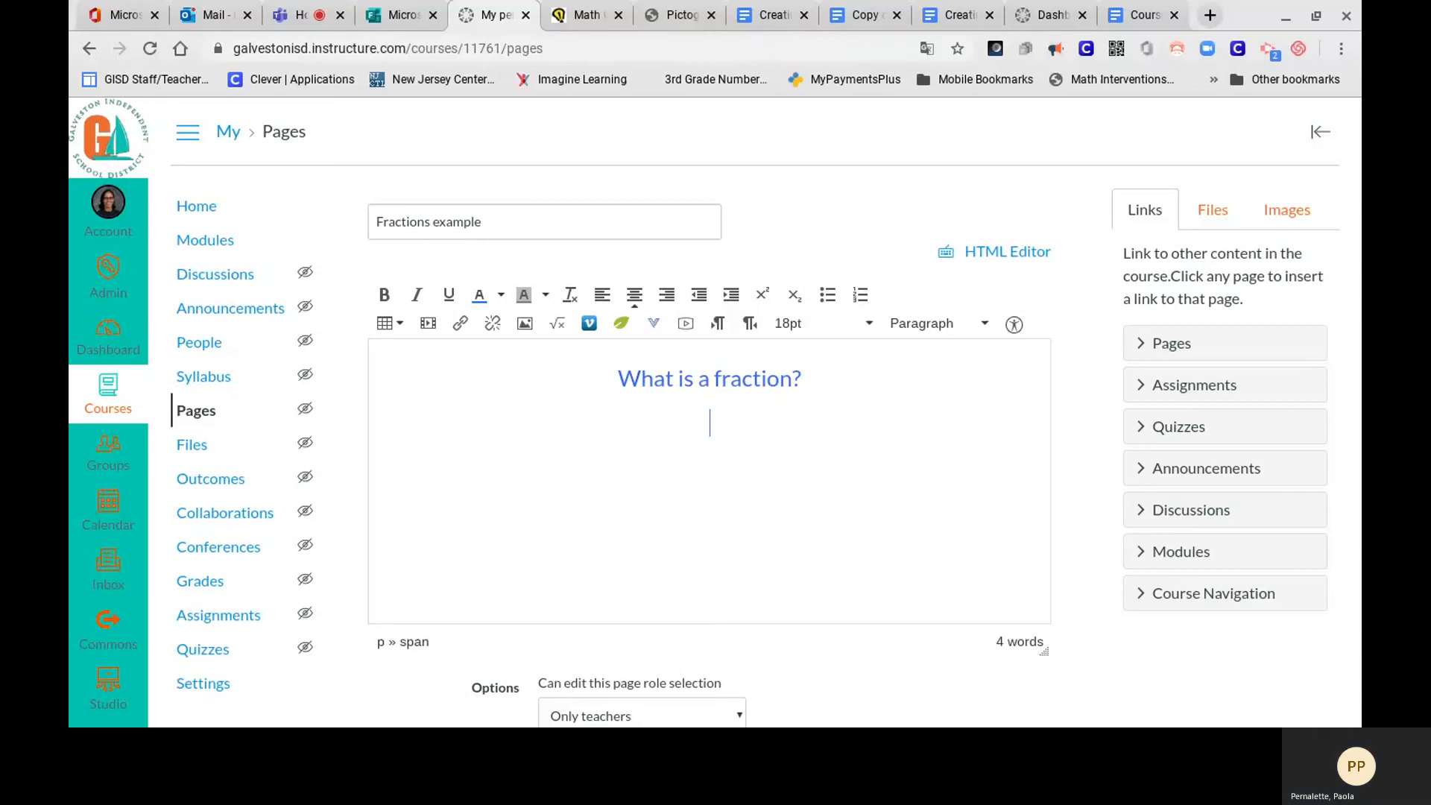
{"action": "left_click", "coordinate": [525, 323]}
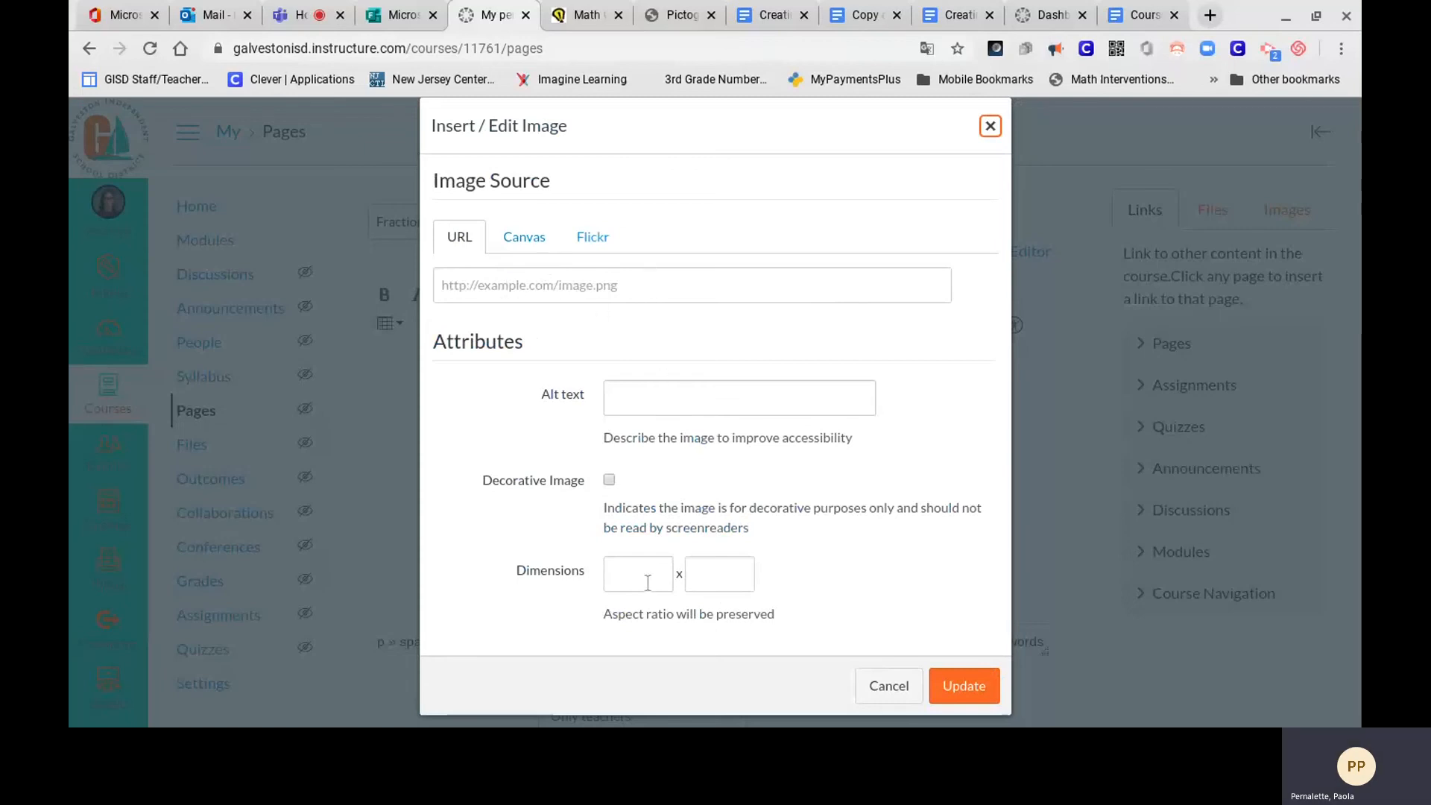
{"action": "left_click", "coordinate": [519, 238]}
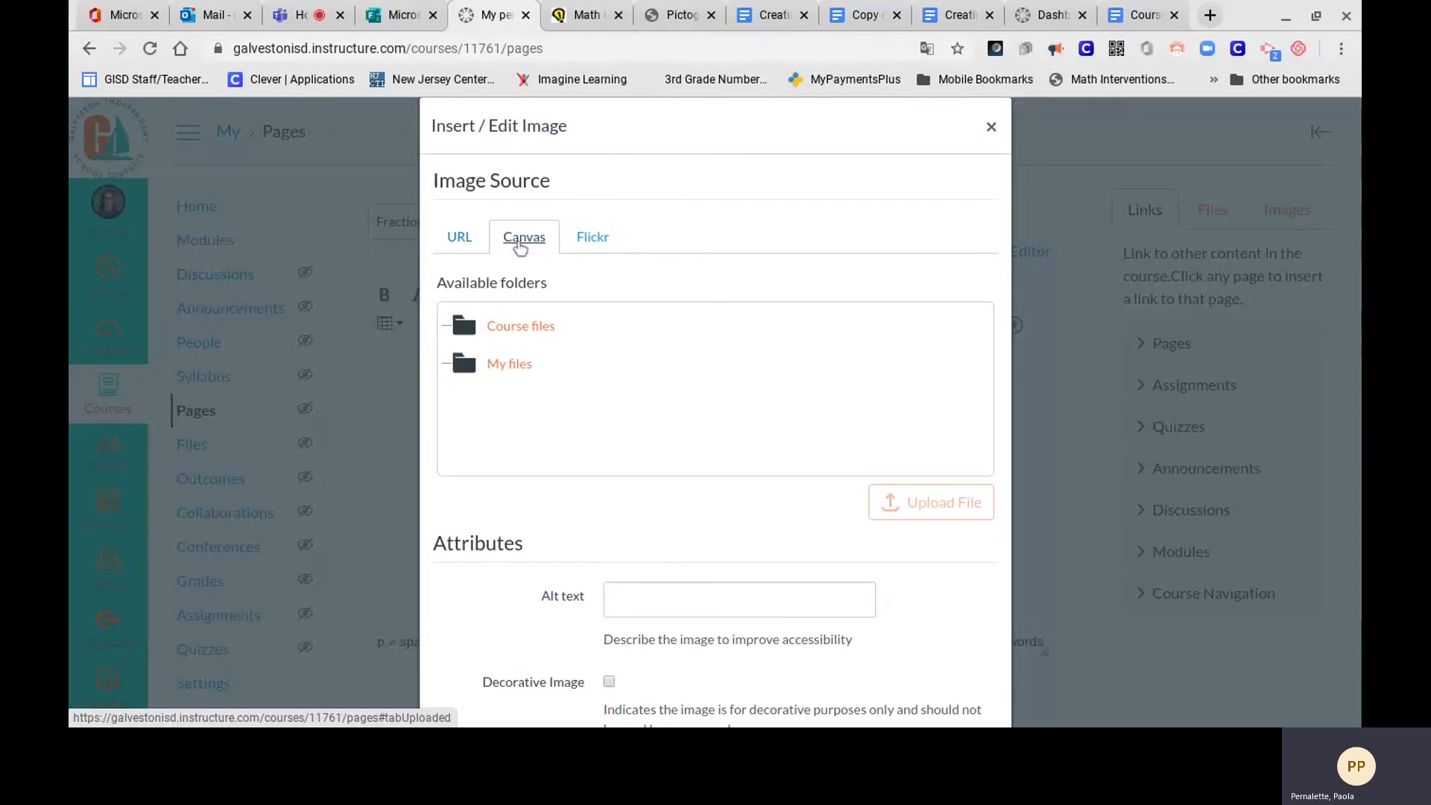
{"action": "left_click", "coordinate": [498, 365]}
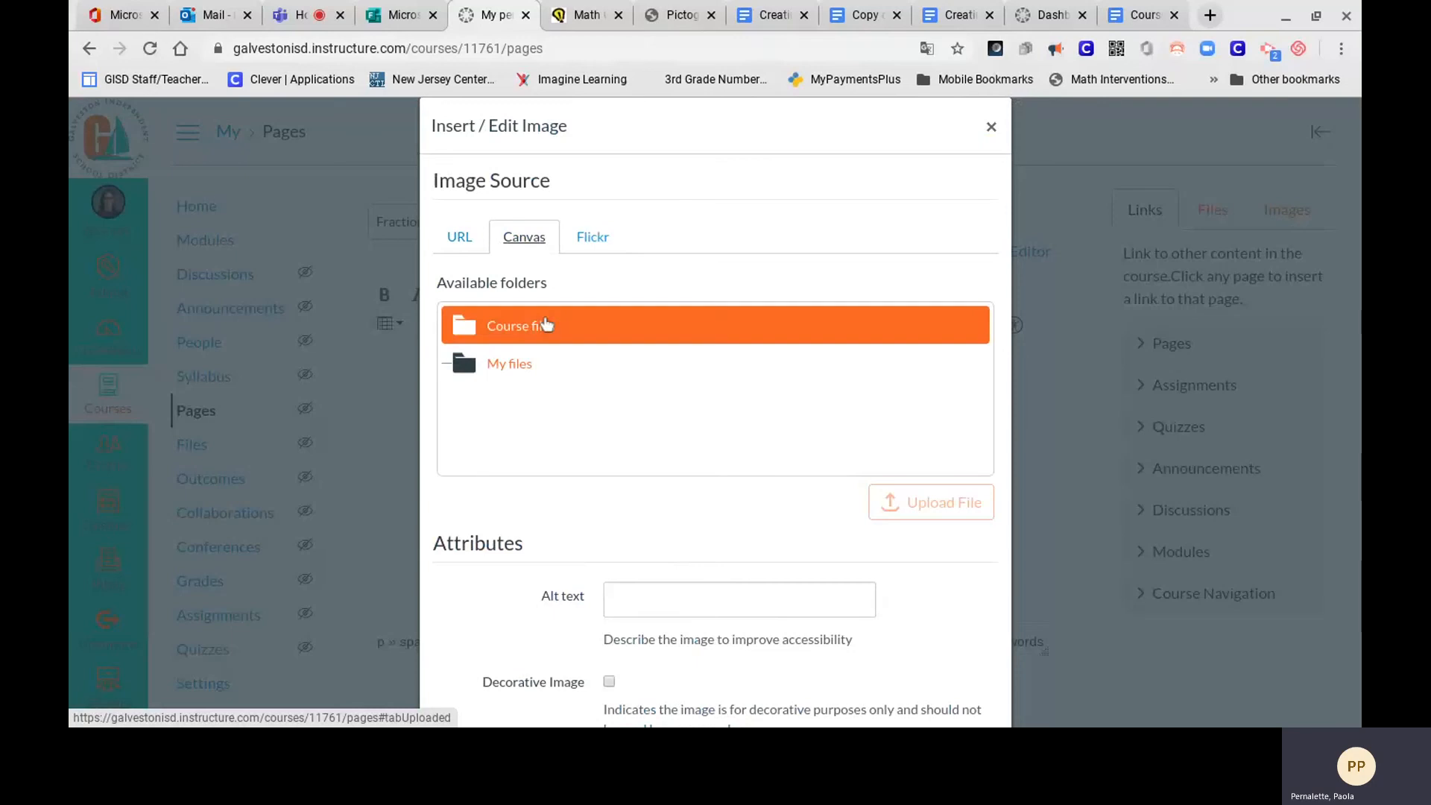
{"action": "left_click", "coordinate": [594, 240]}
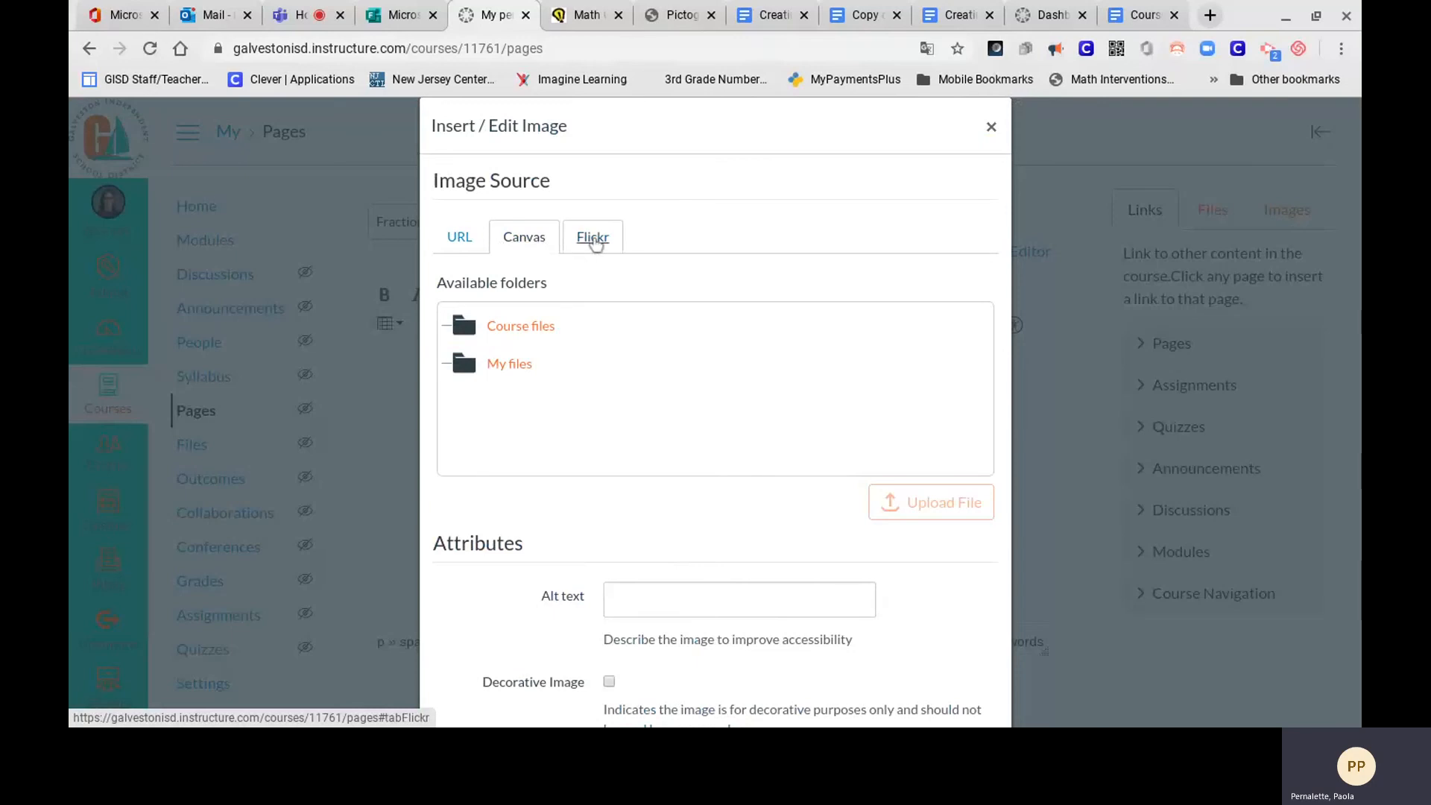
{"action": "left_click", "coordinate": [530, 349]}
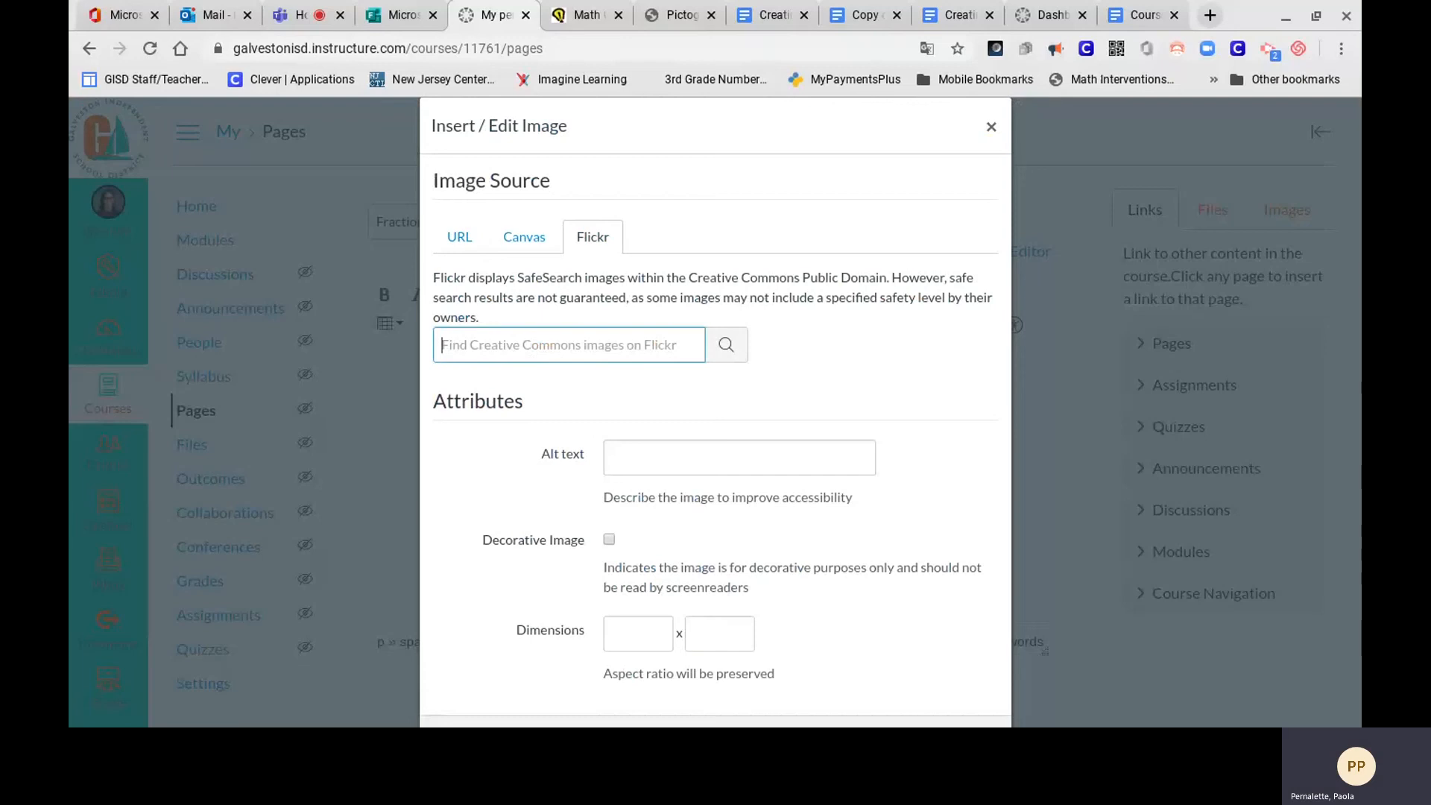
{"action": "type", "text": "fractions"}
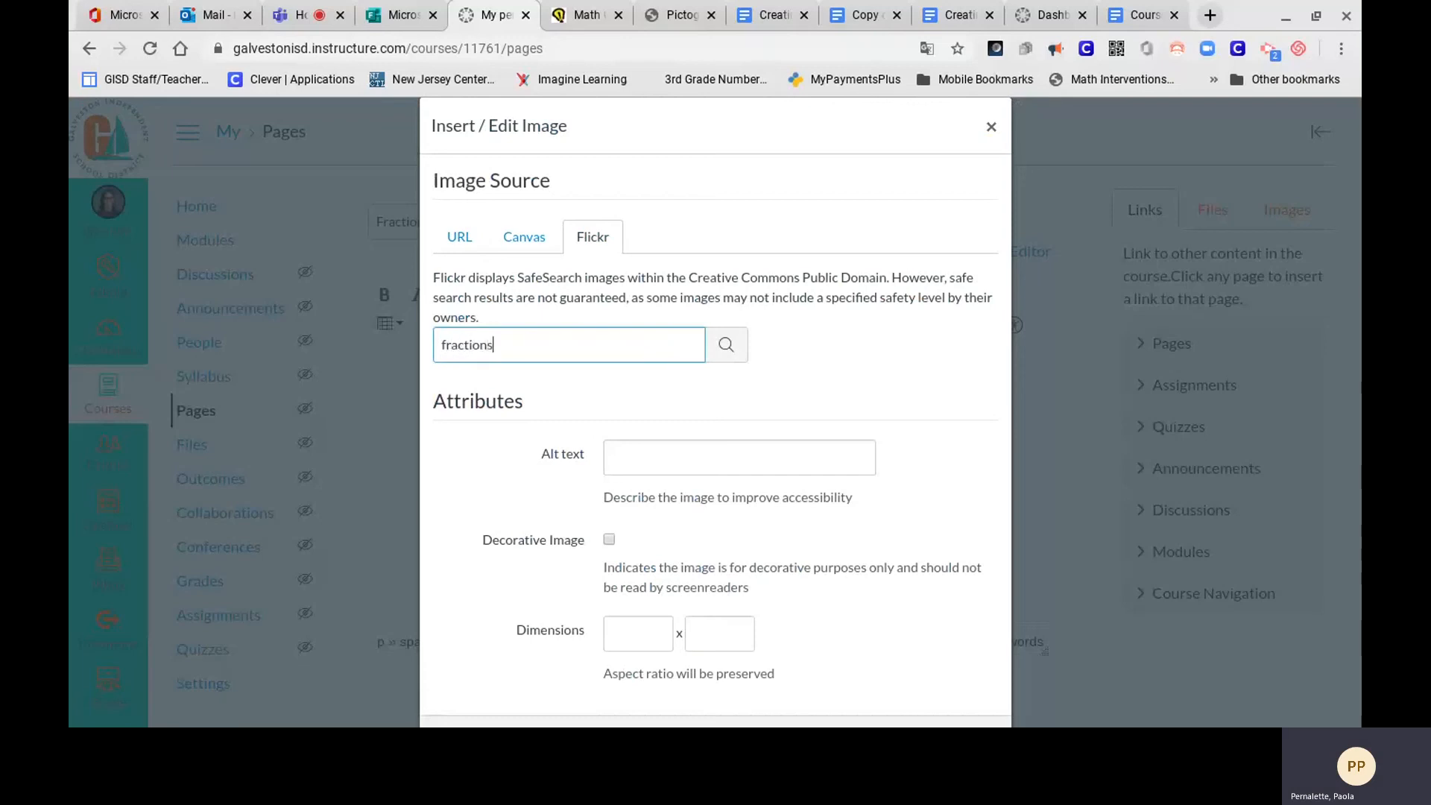
{"action": "key", "text": "Return"}
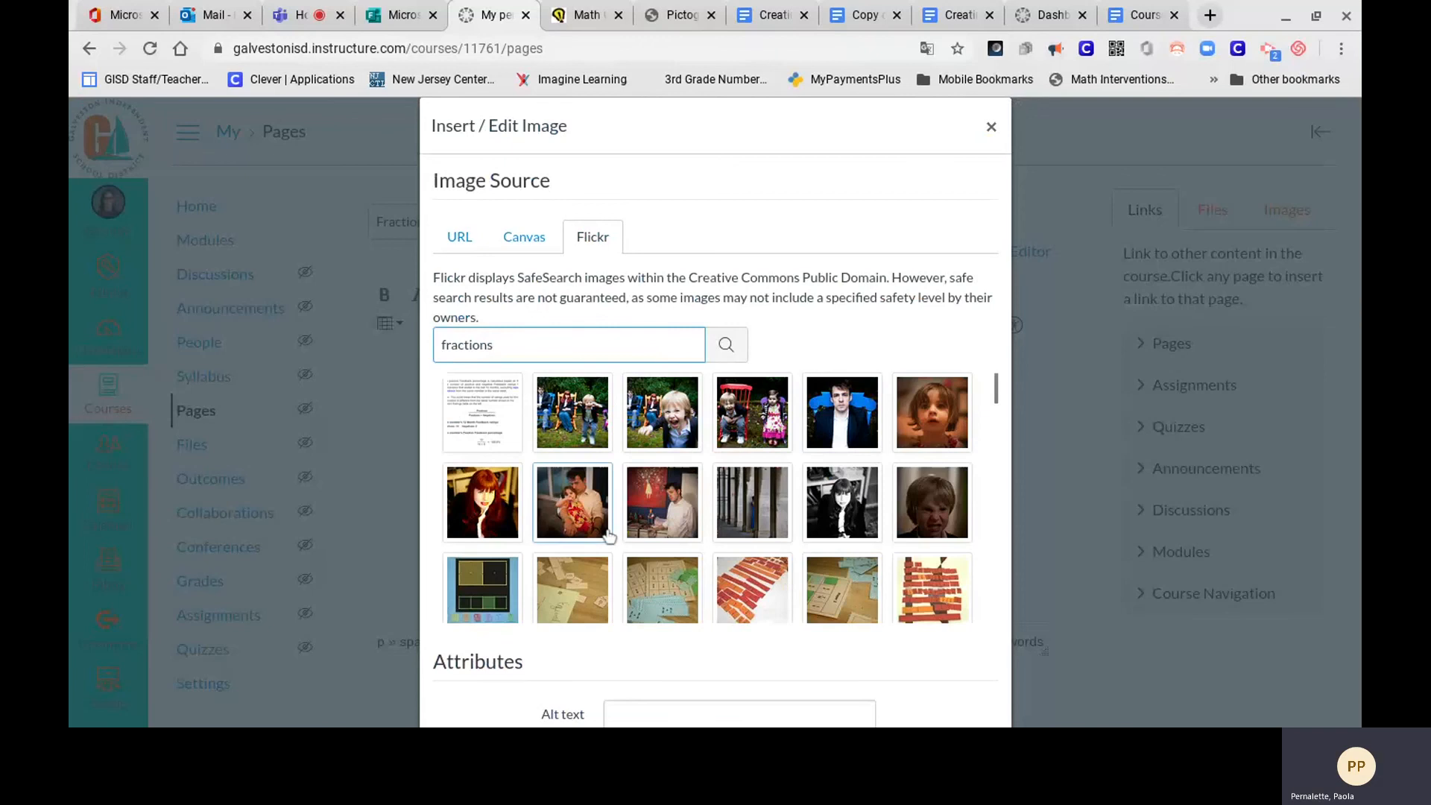
Step: Insert the Flickr picture of orange and red fraction strips with its width set to 200
{"action": "scroll", "coordinate": [649, 514], "scroll_direction": "down", "scroll_amount": 2}
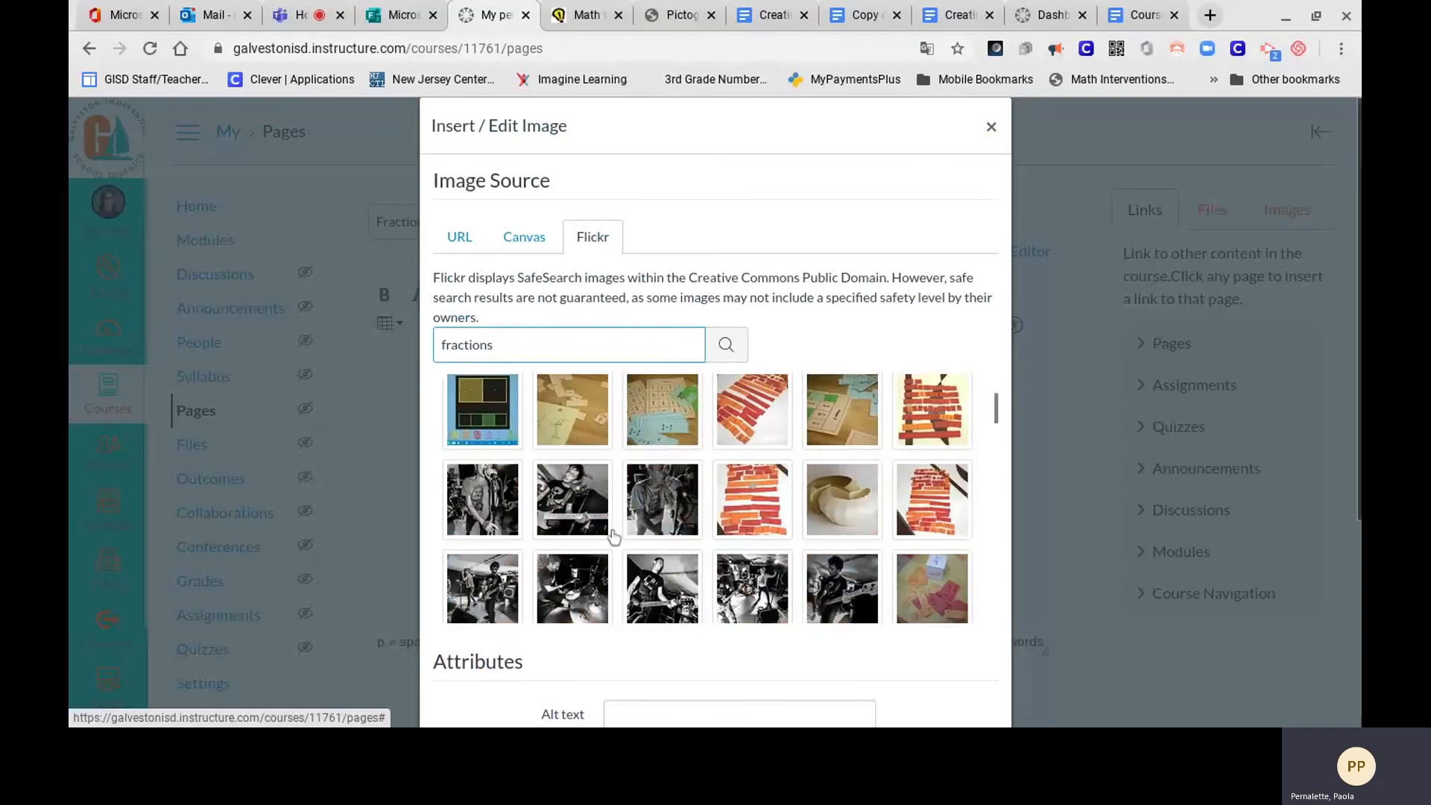
{"action": "left_click", "coordinate": [772, 511]}
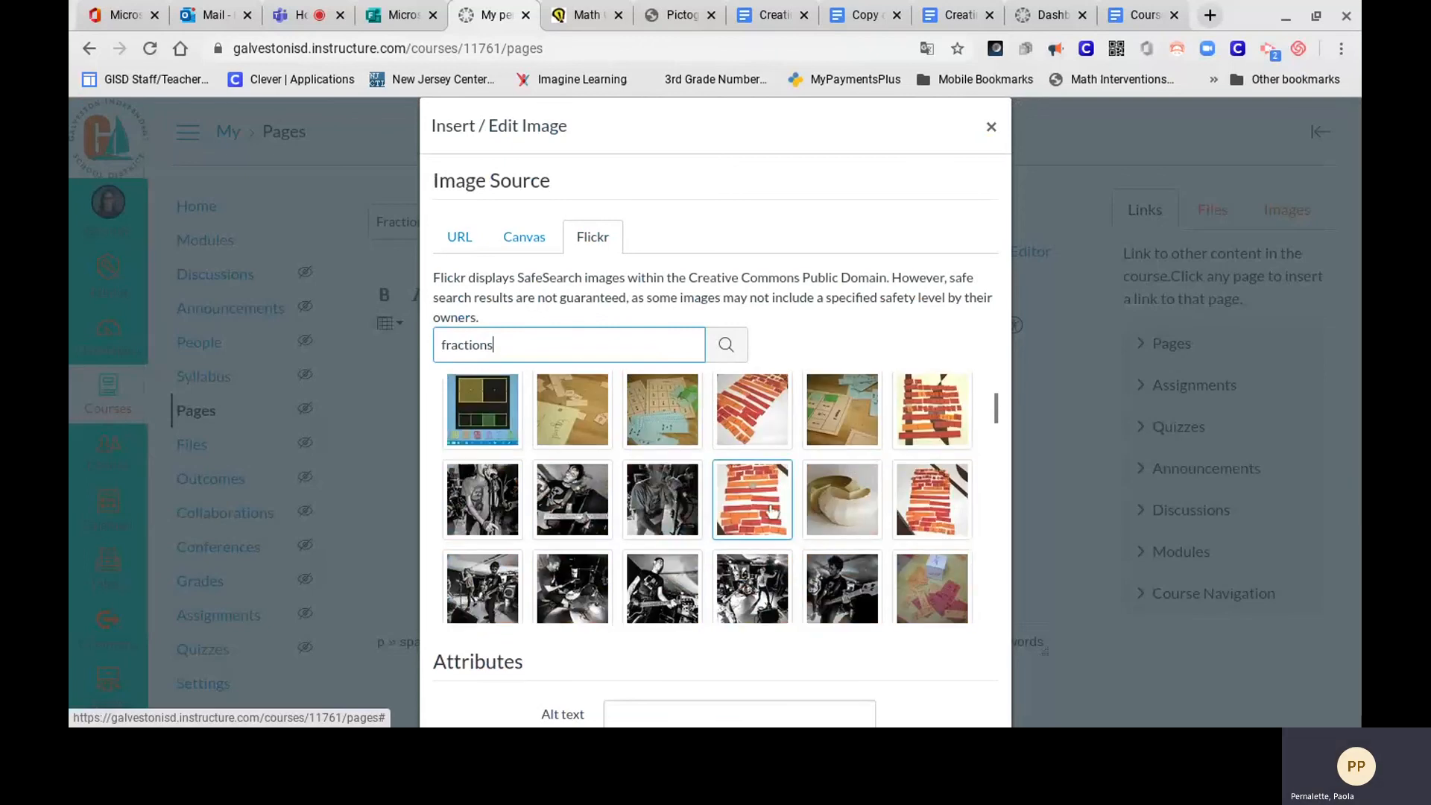
{"action": "scroll", "coordinate": [772, 501], "scroll_direction": "down", "scroll_amount": 2}
{"action": "scroll", "coordinate": [705, 475], "scroll_direction": "down", "scroll_amount": 5}
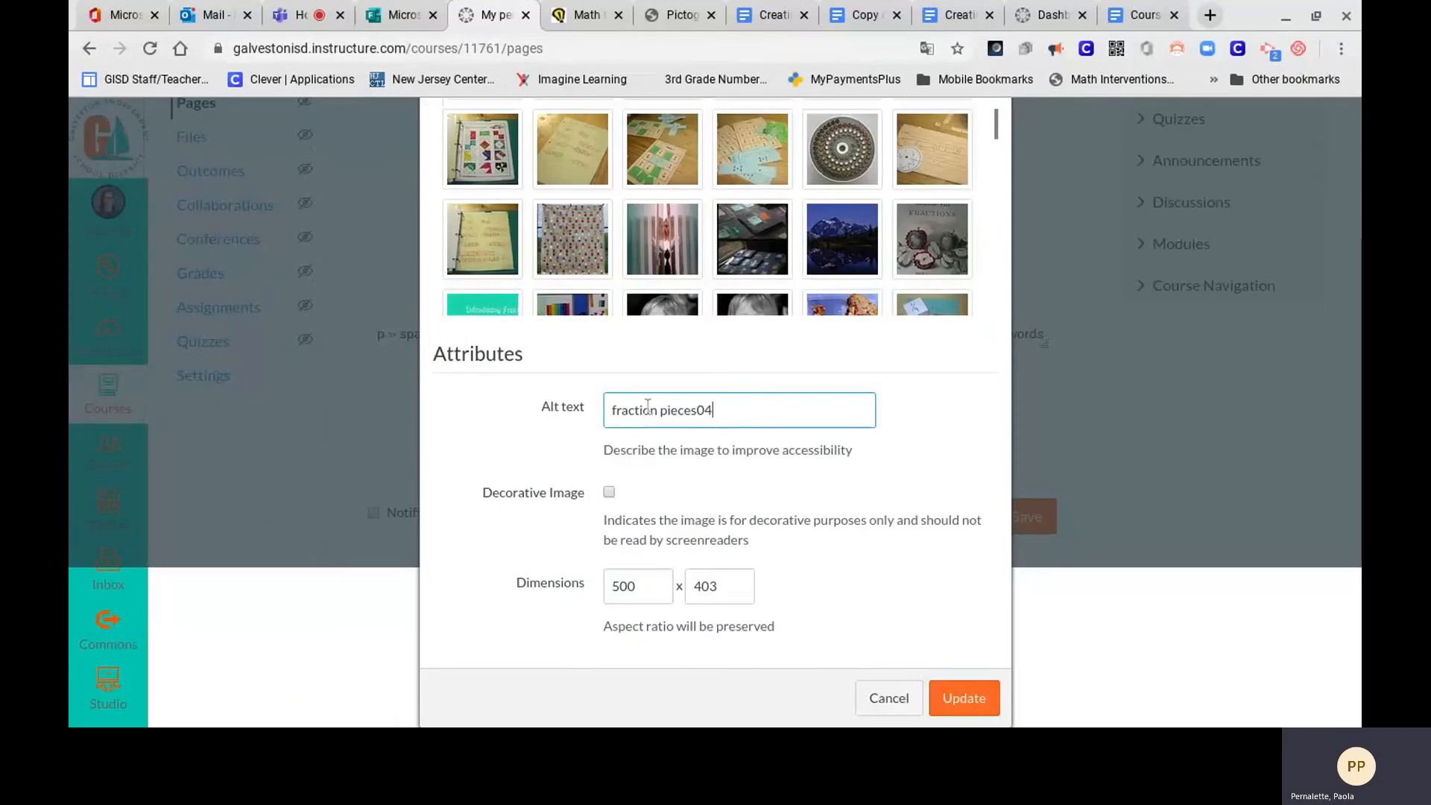
{"action": "left_click_drag", "start_coordinate": [638, 580], "coordinate": [605, 583]}
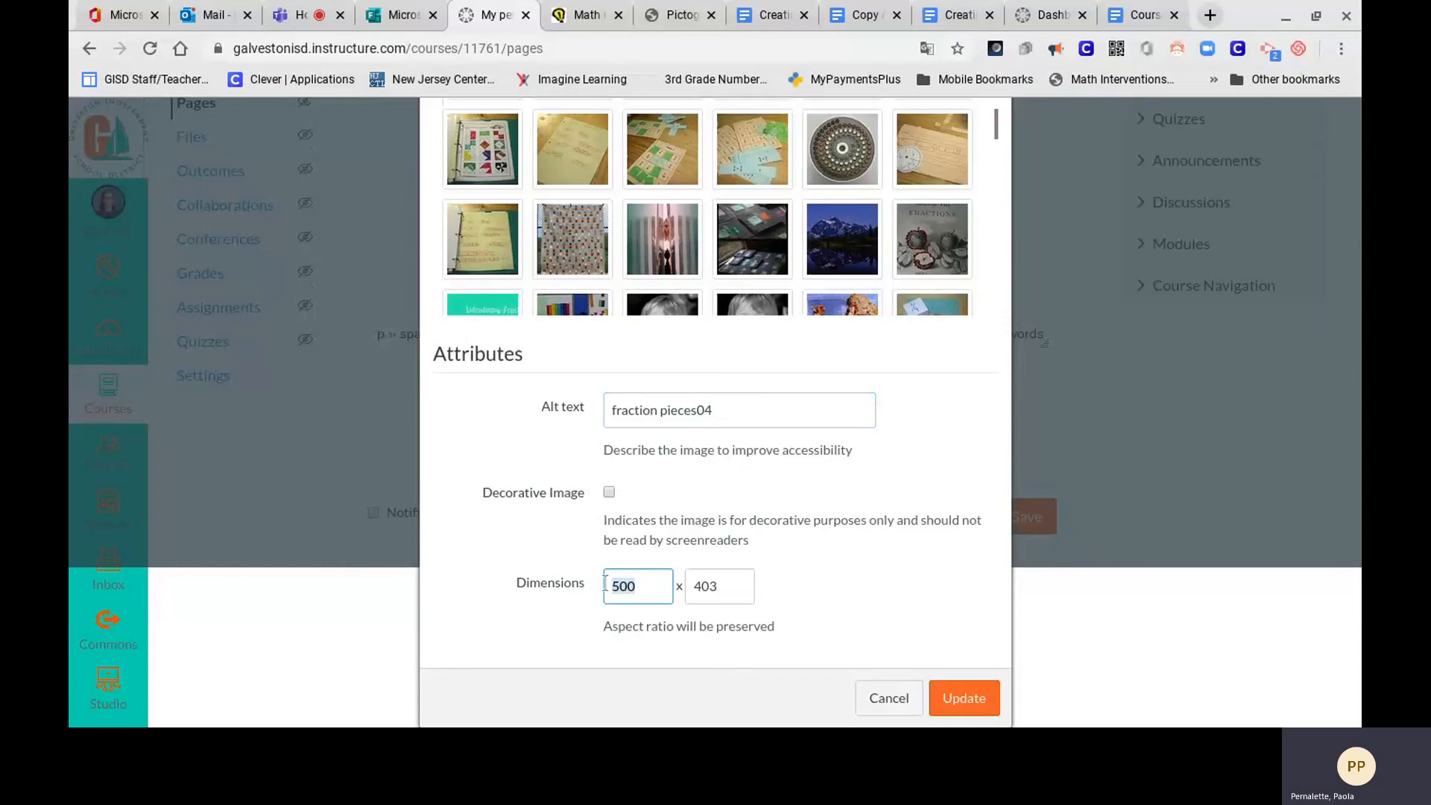
{"action": "type", "text": "200"}
{"action": "left_click", "coordinate": [740, 591]}
{"action": "left_click", "coordinate": [959, 705]}
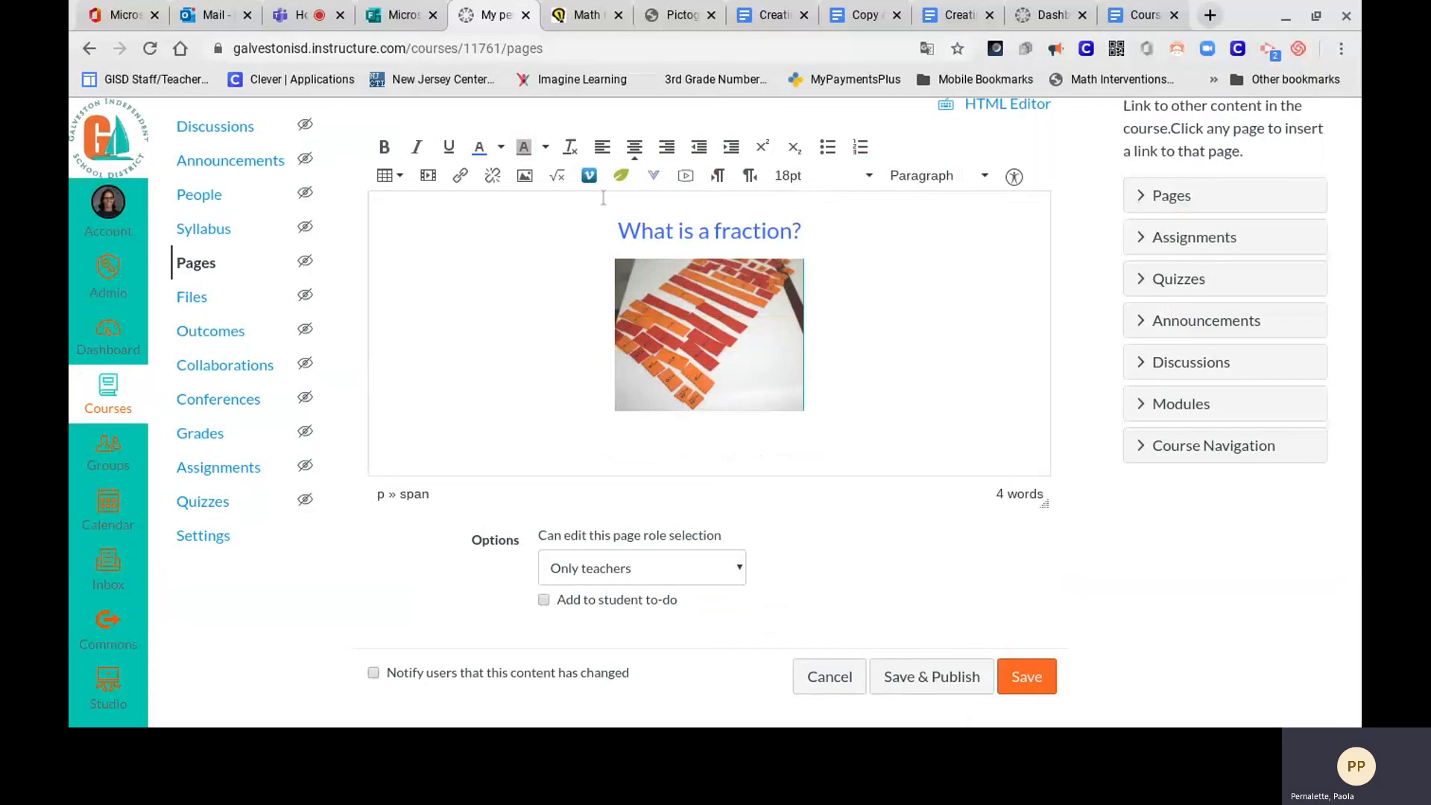
Step: Place the cursor on the empty line below the picture and open Khan Academy's 3rd grade math content
{"action": "left_click_drag", "start_coordinate": [611, 226], "coordinate": [798, 217]}
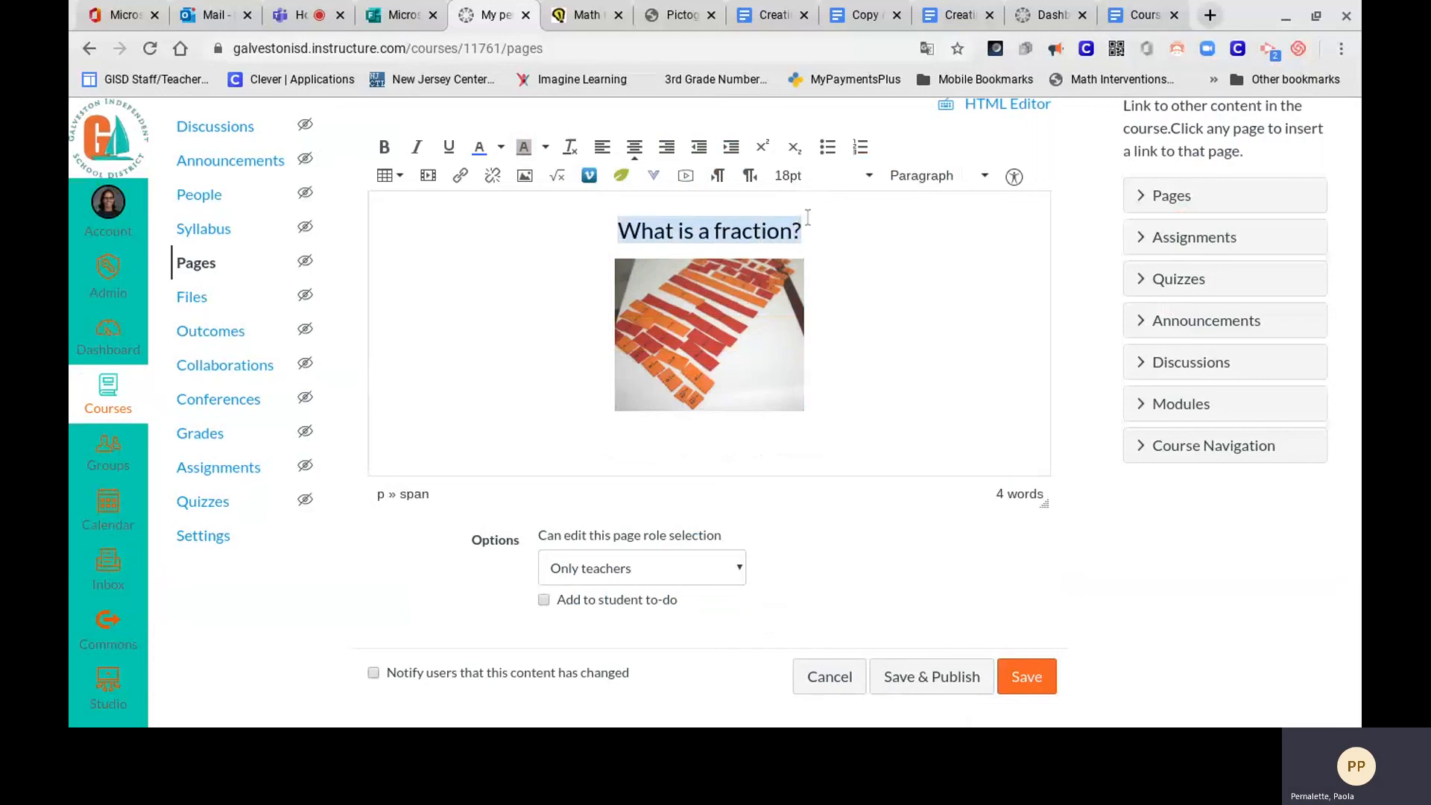
{"action": "left_click", "coordinate": [756, 300]}
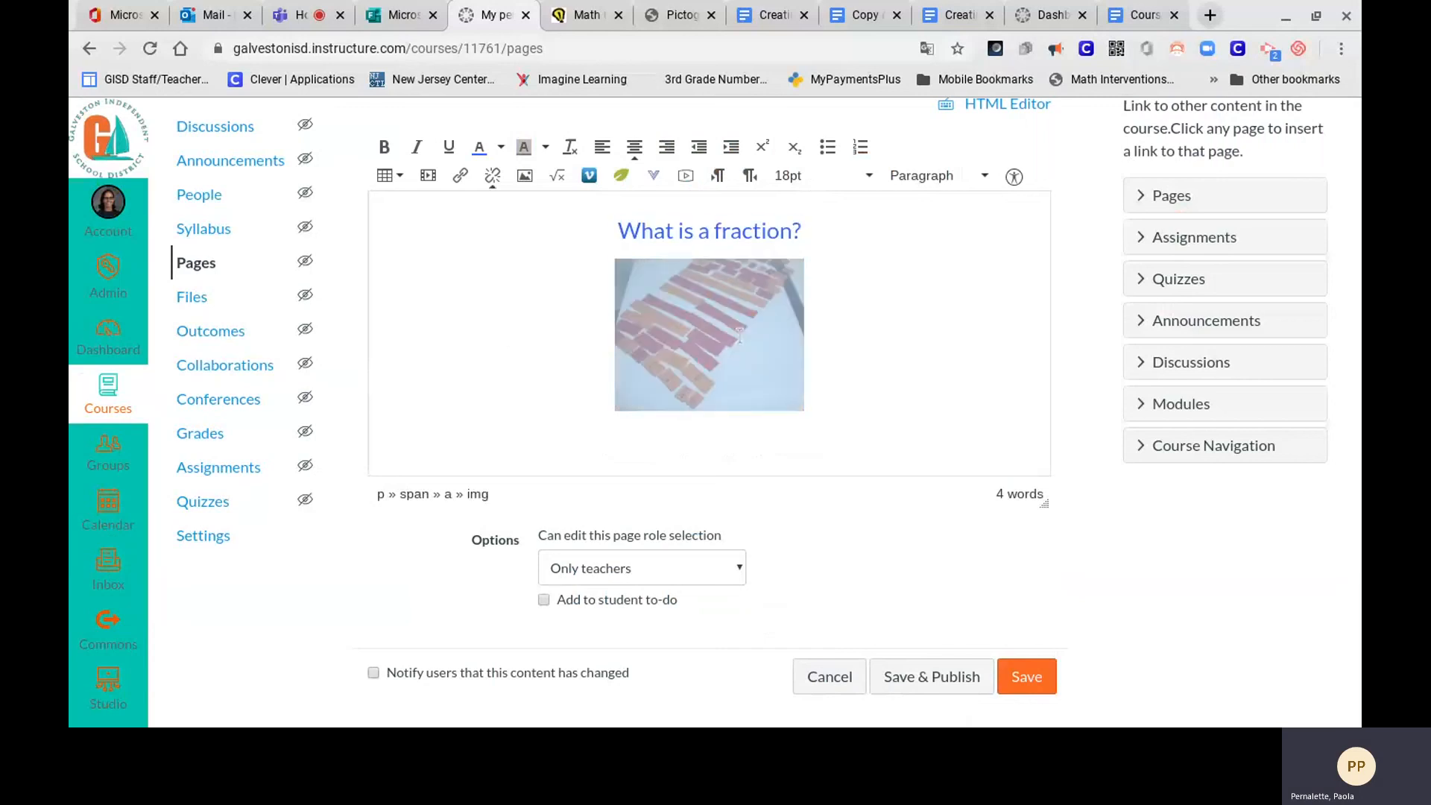
{"action": "left_click", "coordinate": [856, 414]}
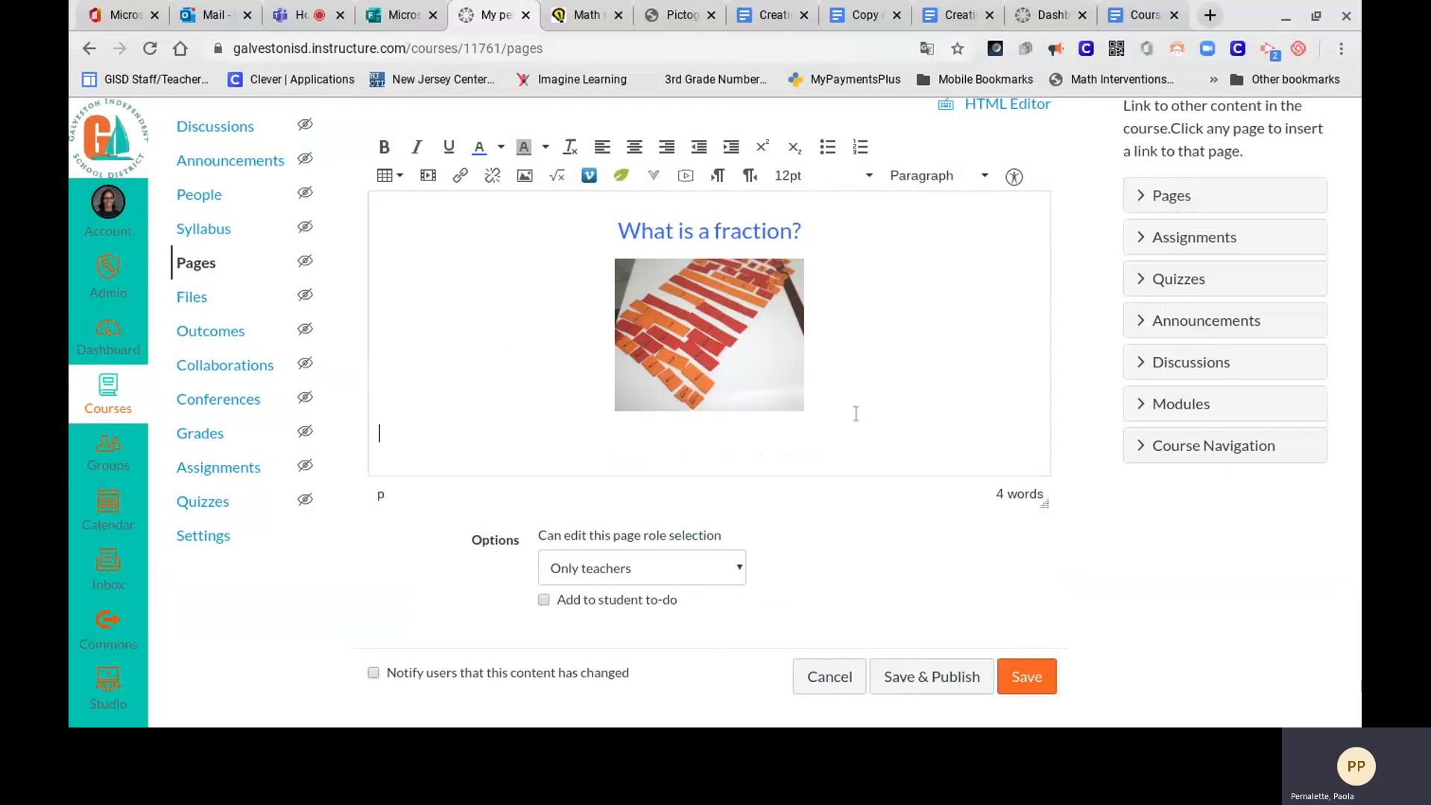
{"action": "scroll", "coordinate": [856, 414], "scroll_direction": "down", "scroll_amount": 1}
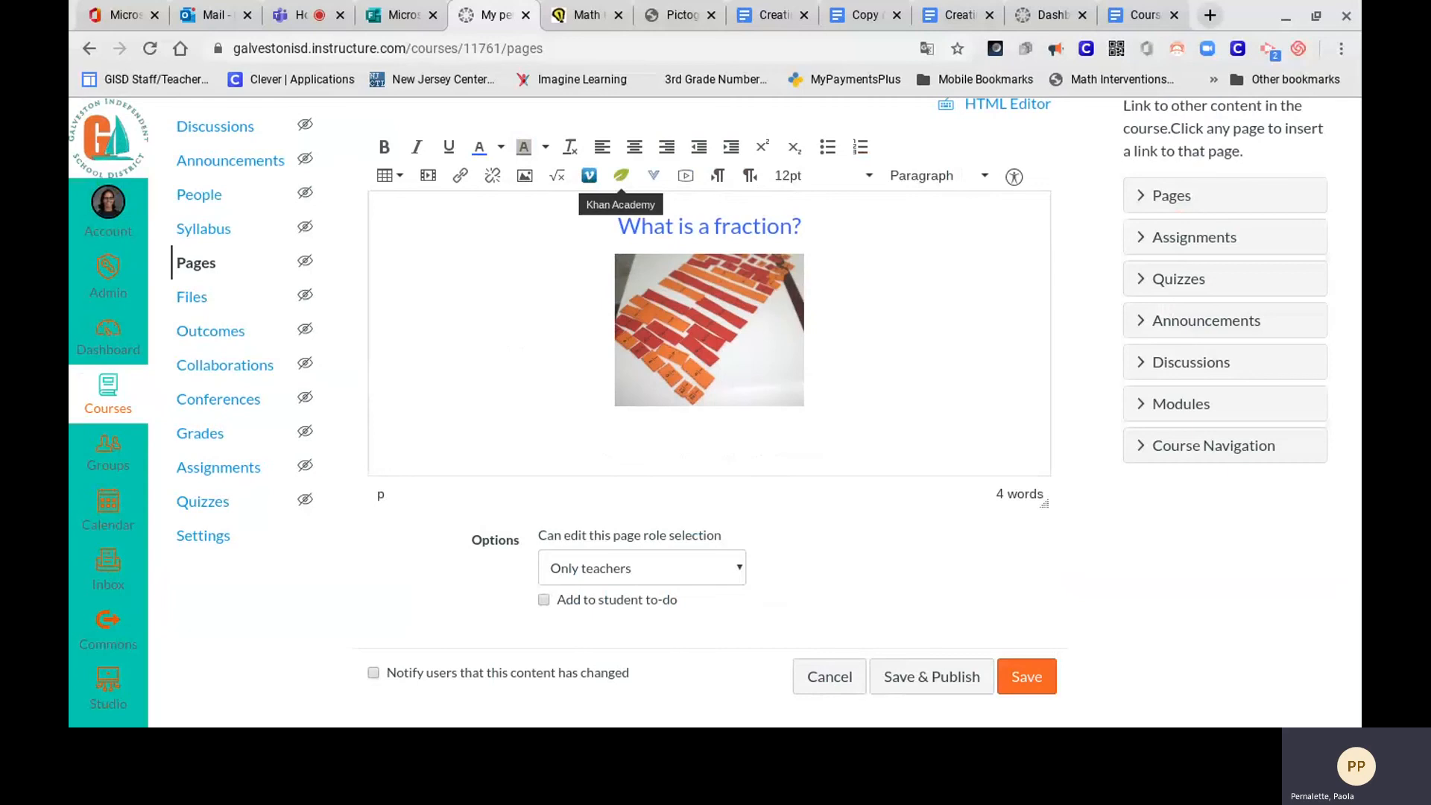
{"action": "left_click", "coordinate": [621, 176]}
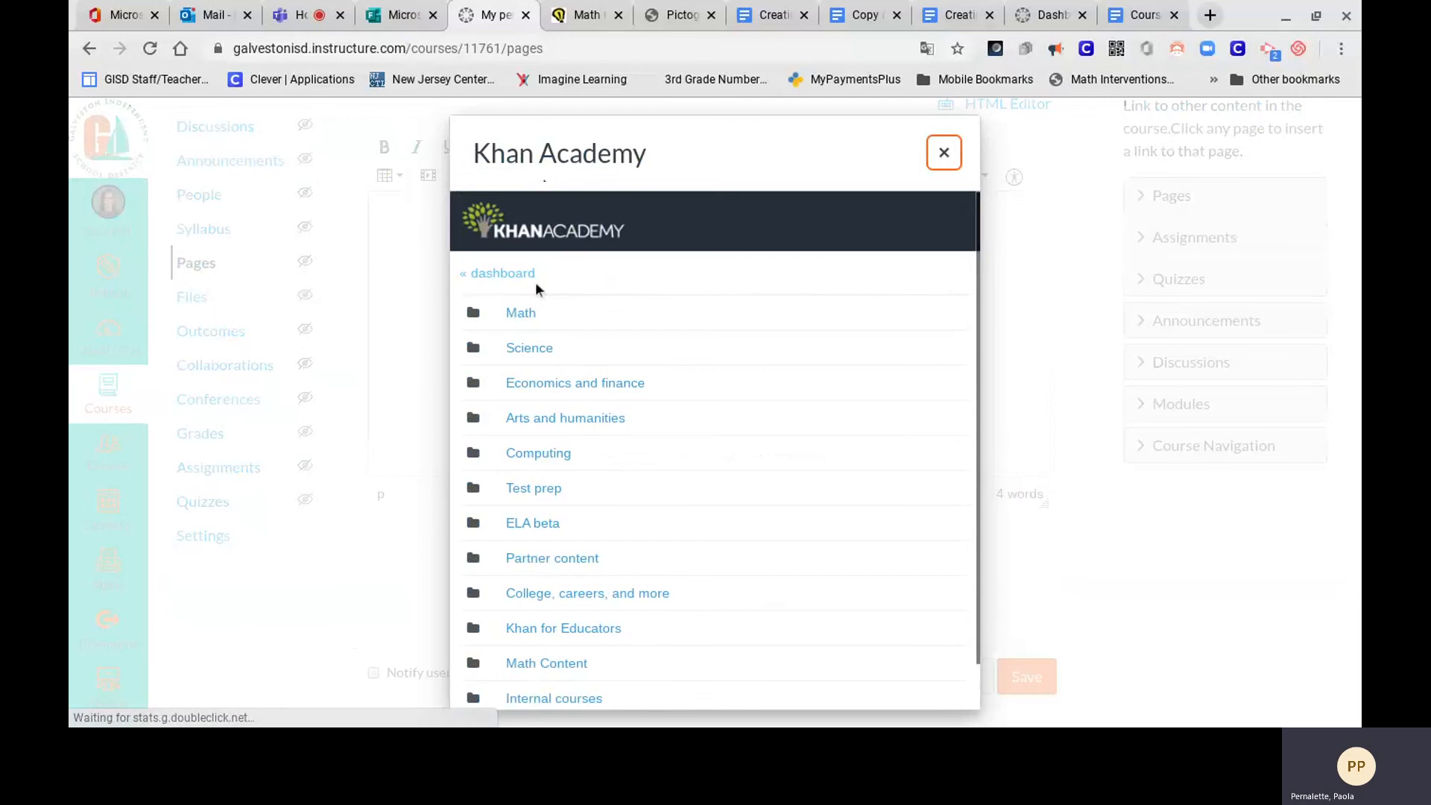
{"action": "left_click", "coordinate": [519, 314]}
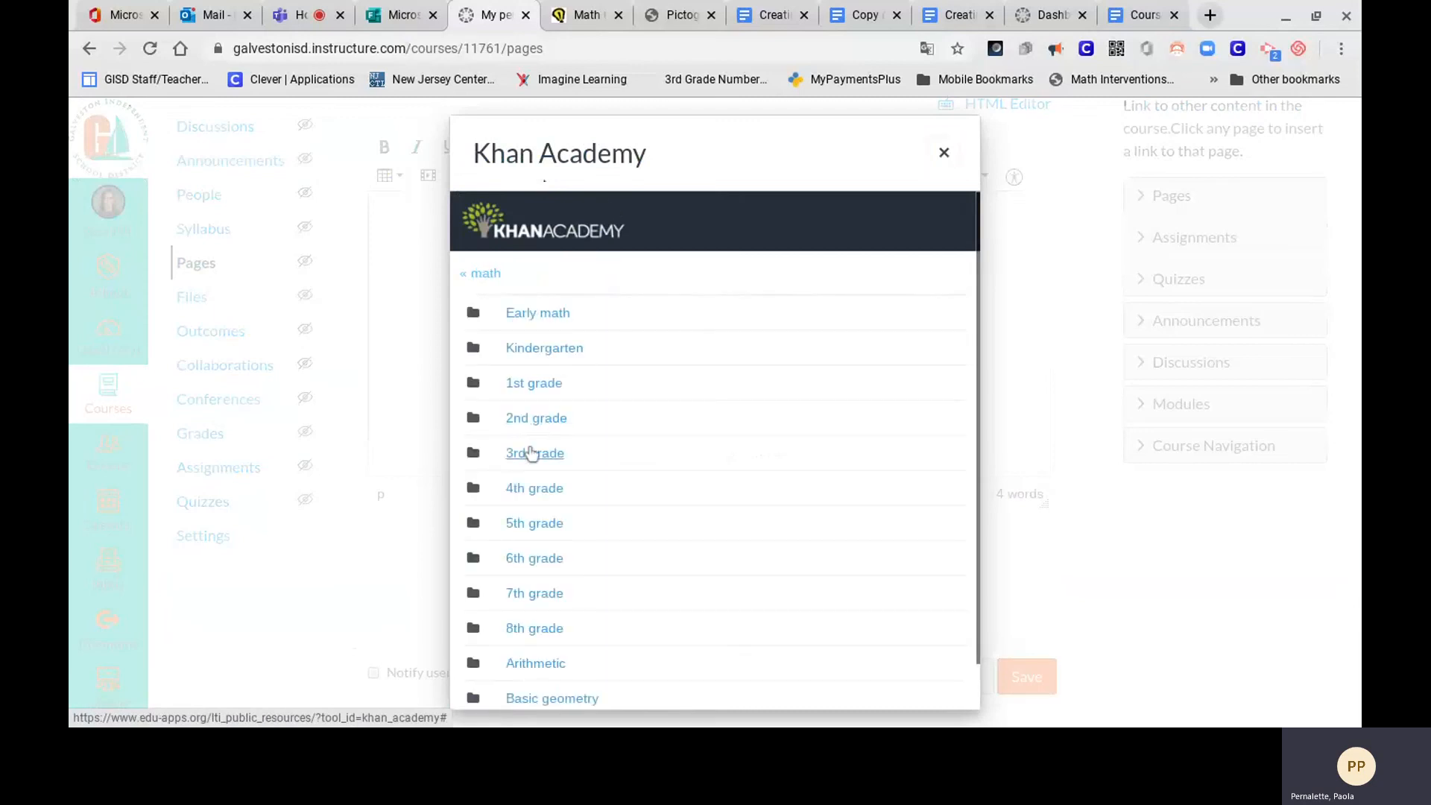
{"action": "left_click", "coordinate": [534, 457]}
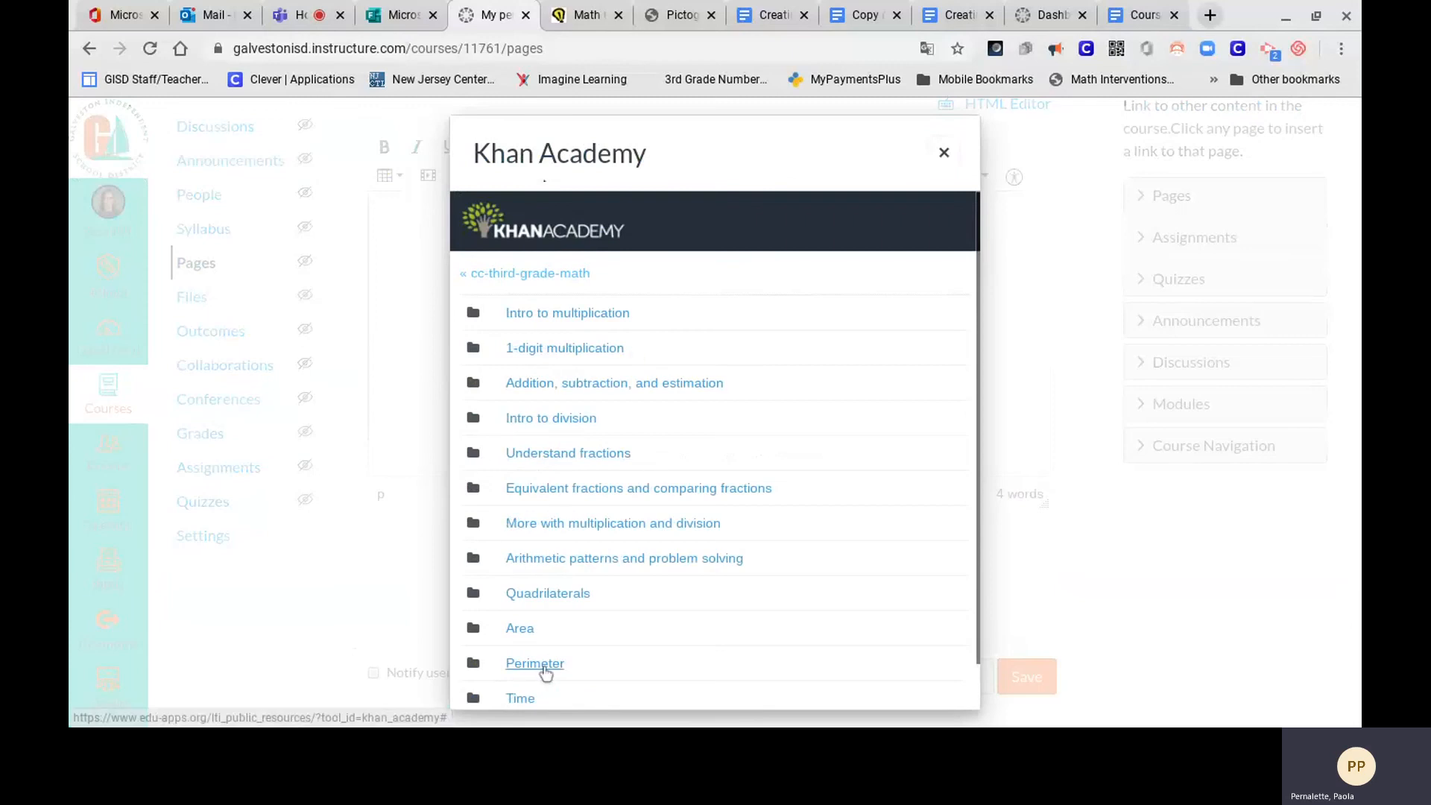
Step: From the introductory topic under Understand fractions, embed the "Intro to fractions" video in small size
{"action": "scroll", "coordinate": [543, 668], "scroll_direction": "down", "scroll_amount": 1}
{"action": "scroll", "coordinate": [544, 634], "scroll_direction": "down", "scroll_amount": 2}
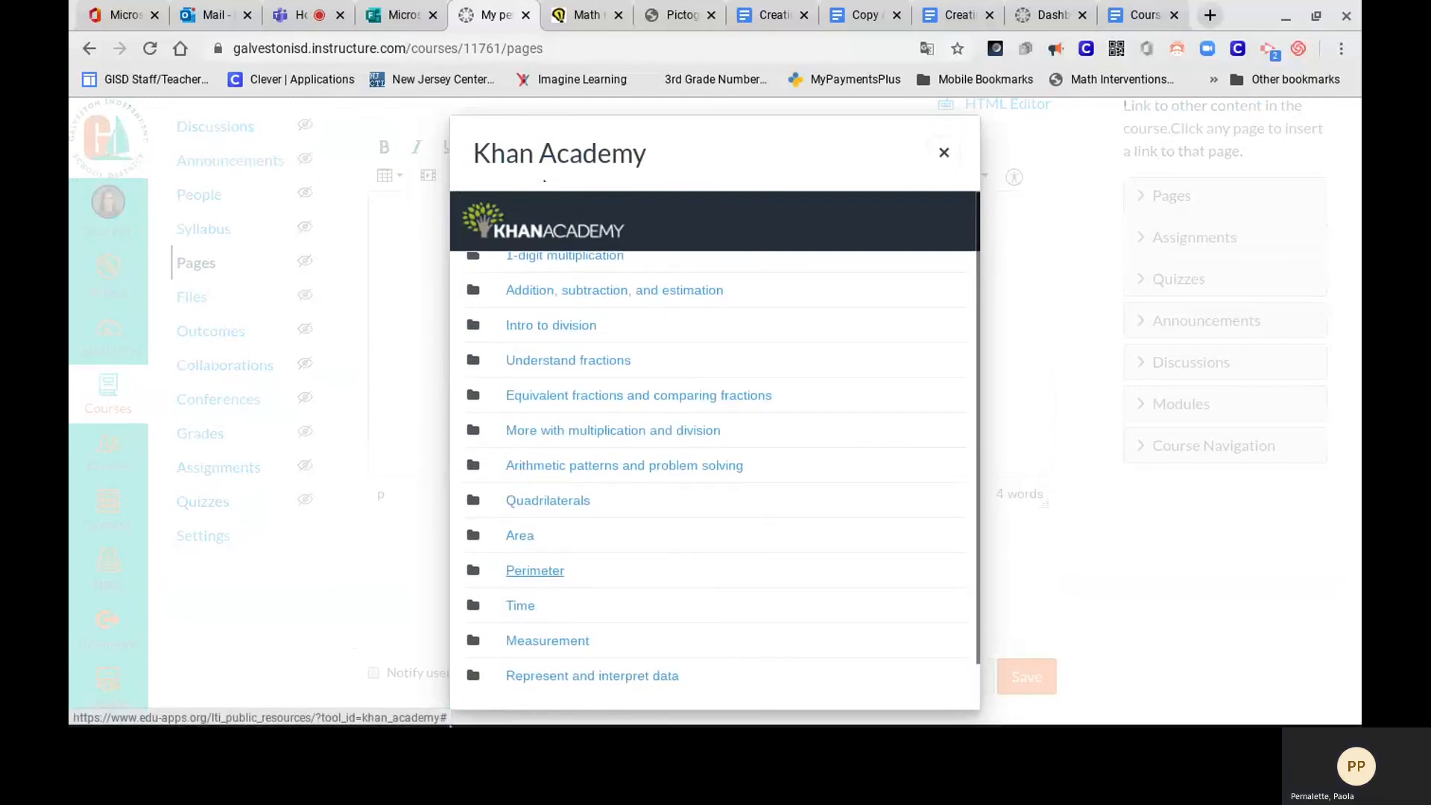
{"action": "mouse_move", "coordinate": [571, 684]}
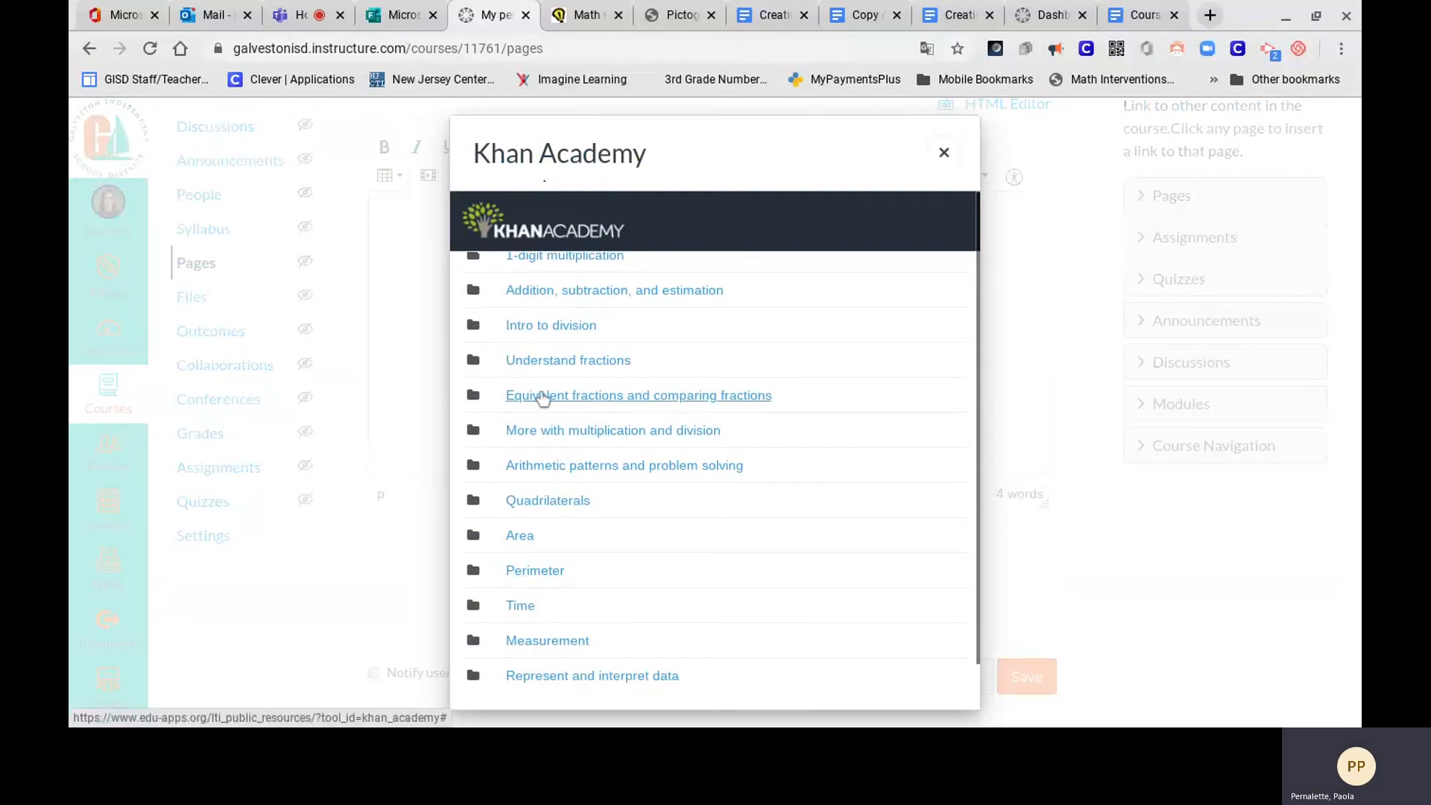
{"action": "left_click", "coordinate": [558, 363]}
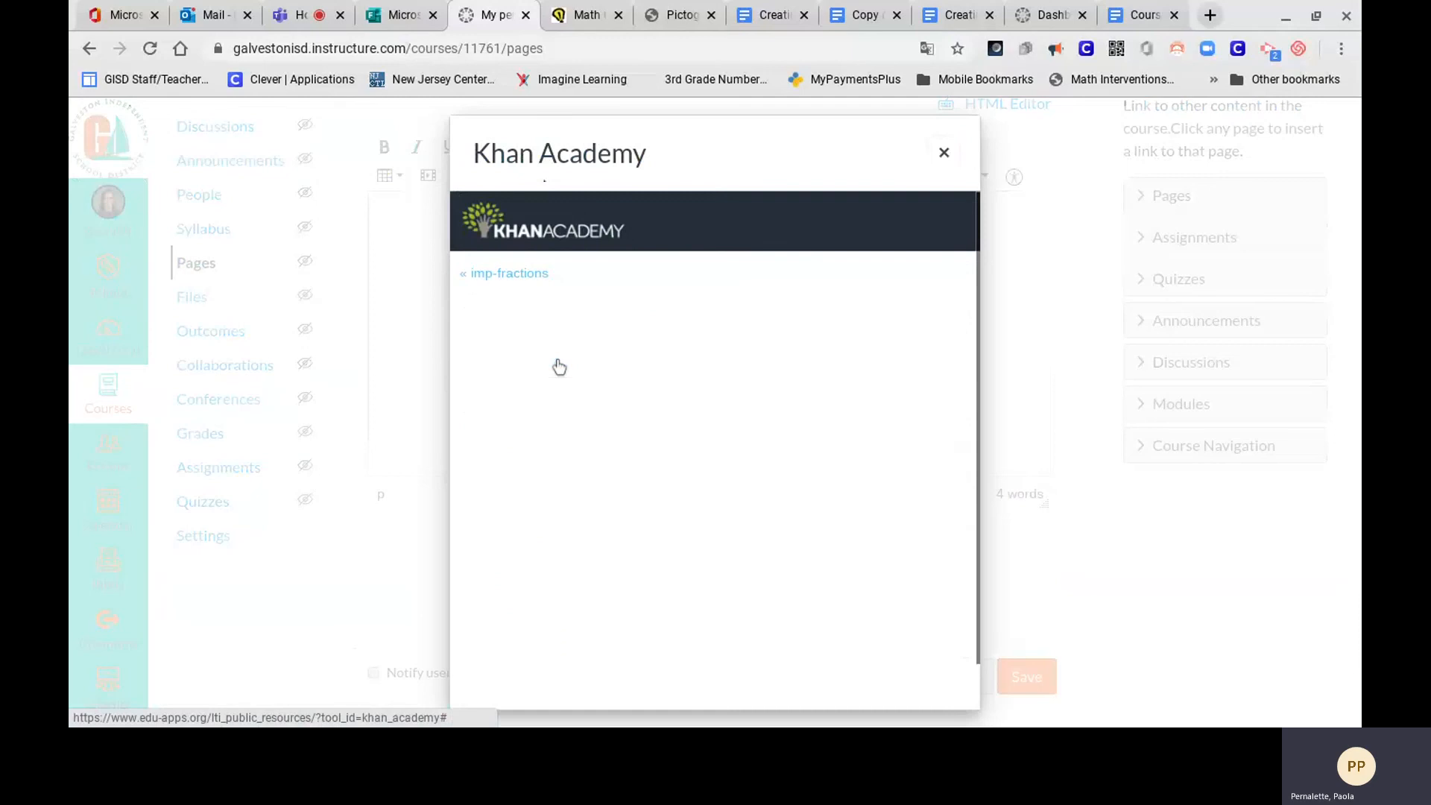
{"action": "left_click", "coordinate": [544, 316]}
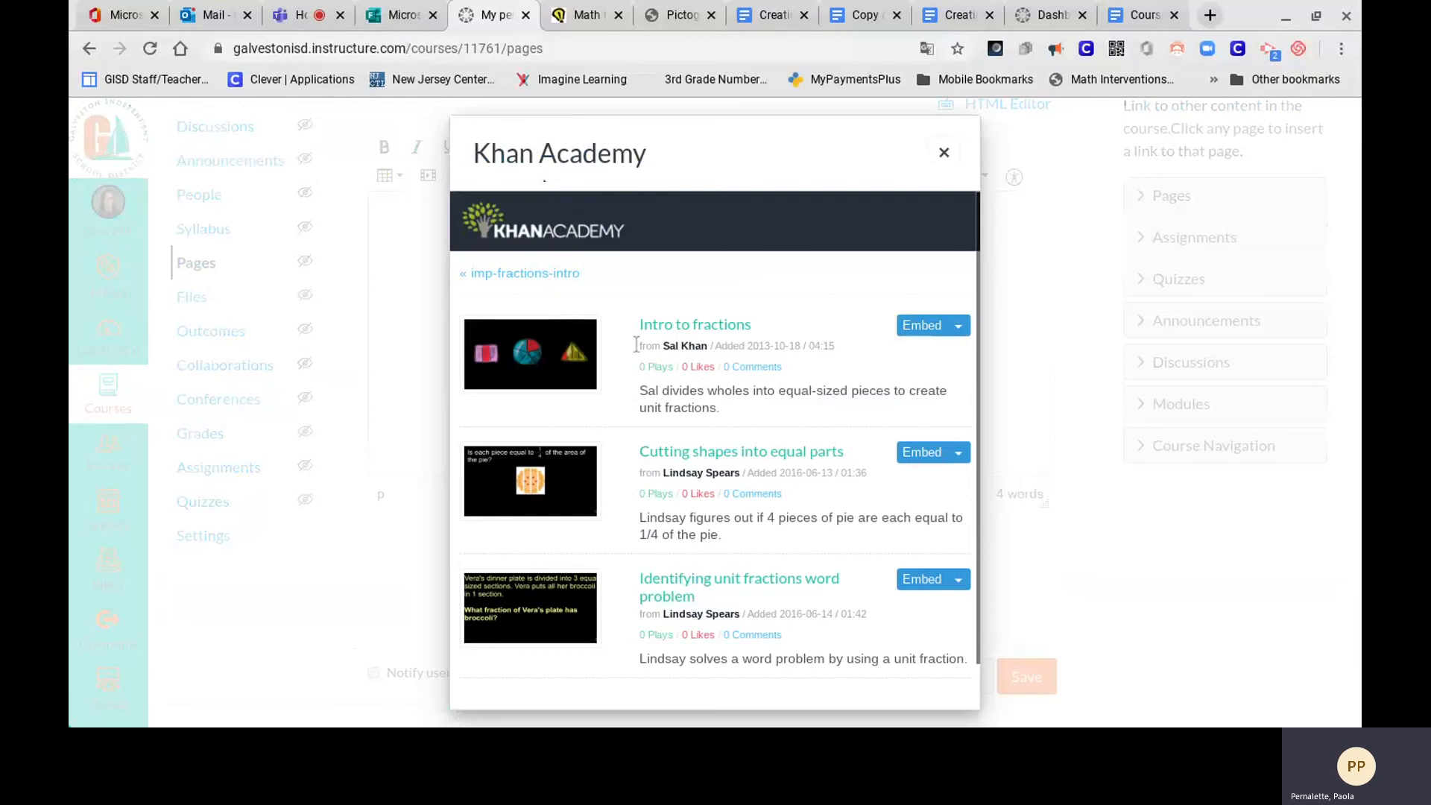
{"action": "left_click", "coordinate": [961, 332]}
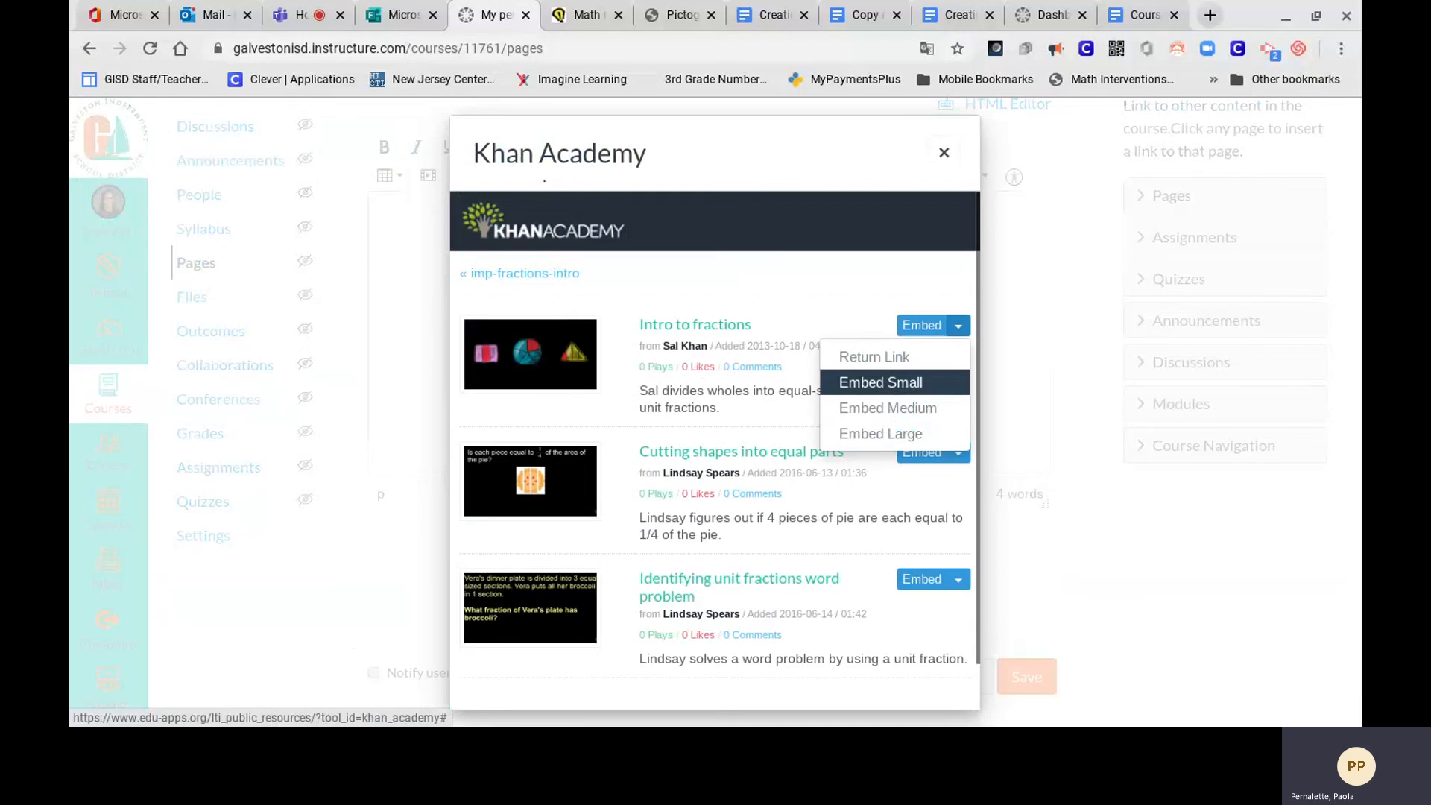
{"action": "left_click", "coordinate": [865, 384]}
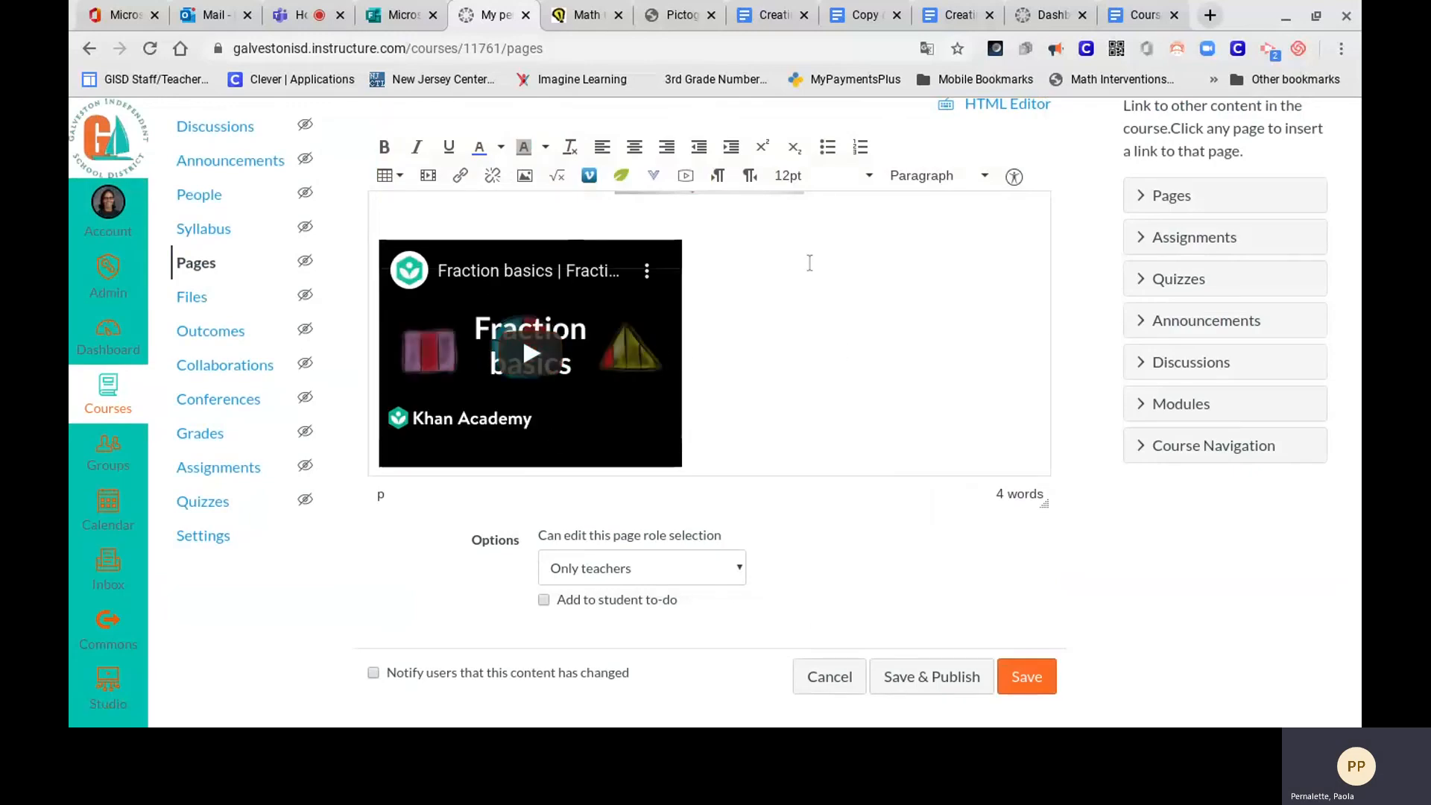
Step: Check the page content with the embedded video, save the page and review the saved version
{"action": "scroll", "coordinate": [809, 263], "scroll_direction": "up", "scroll_amount": 5}
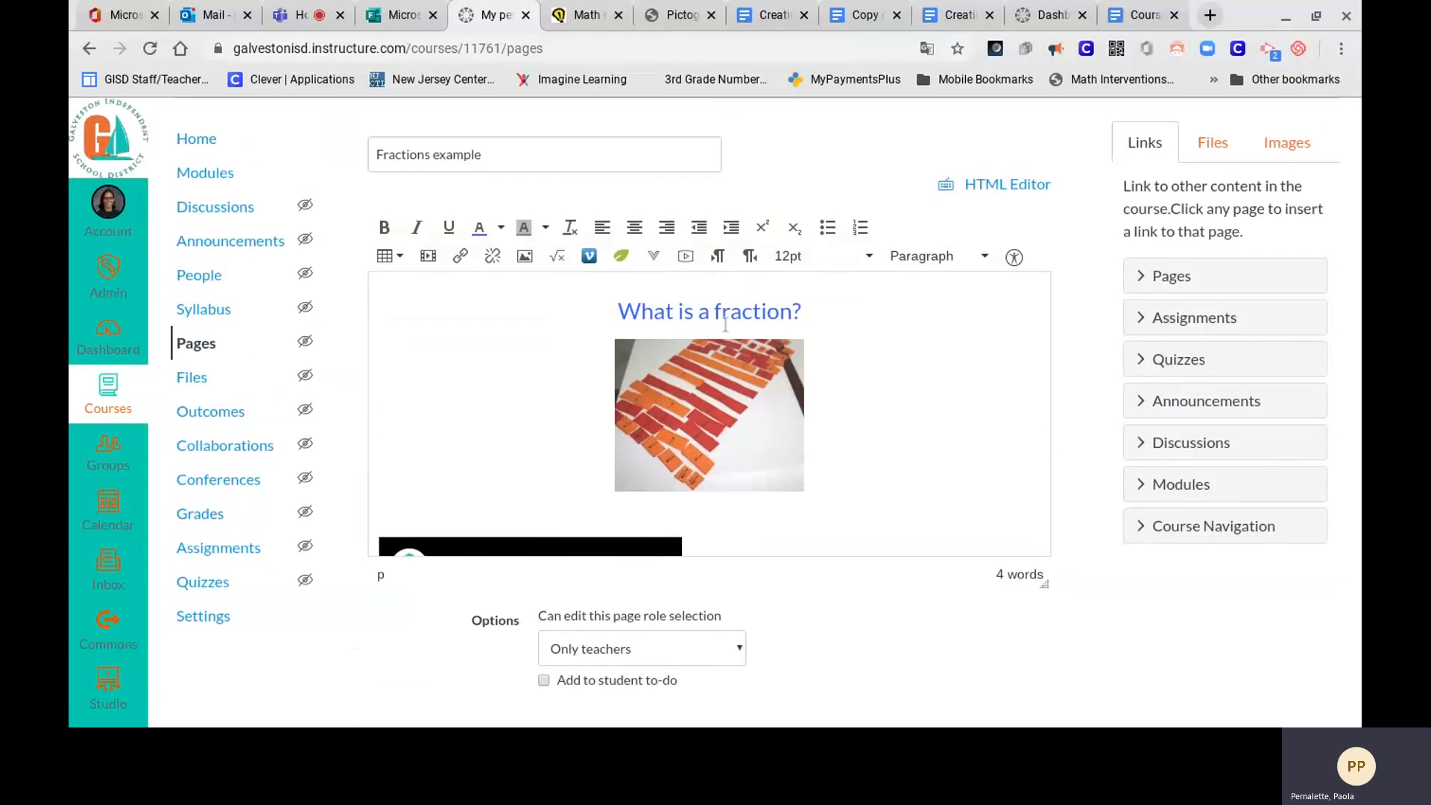
{"action": "scroll", "coordinate": [522, 433], "scroll_direction": "down", "scroll_amount": 3}
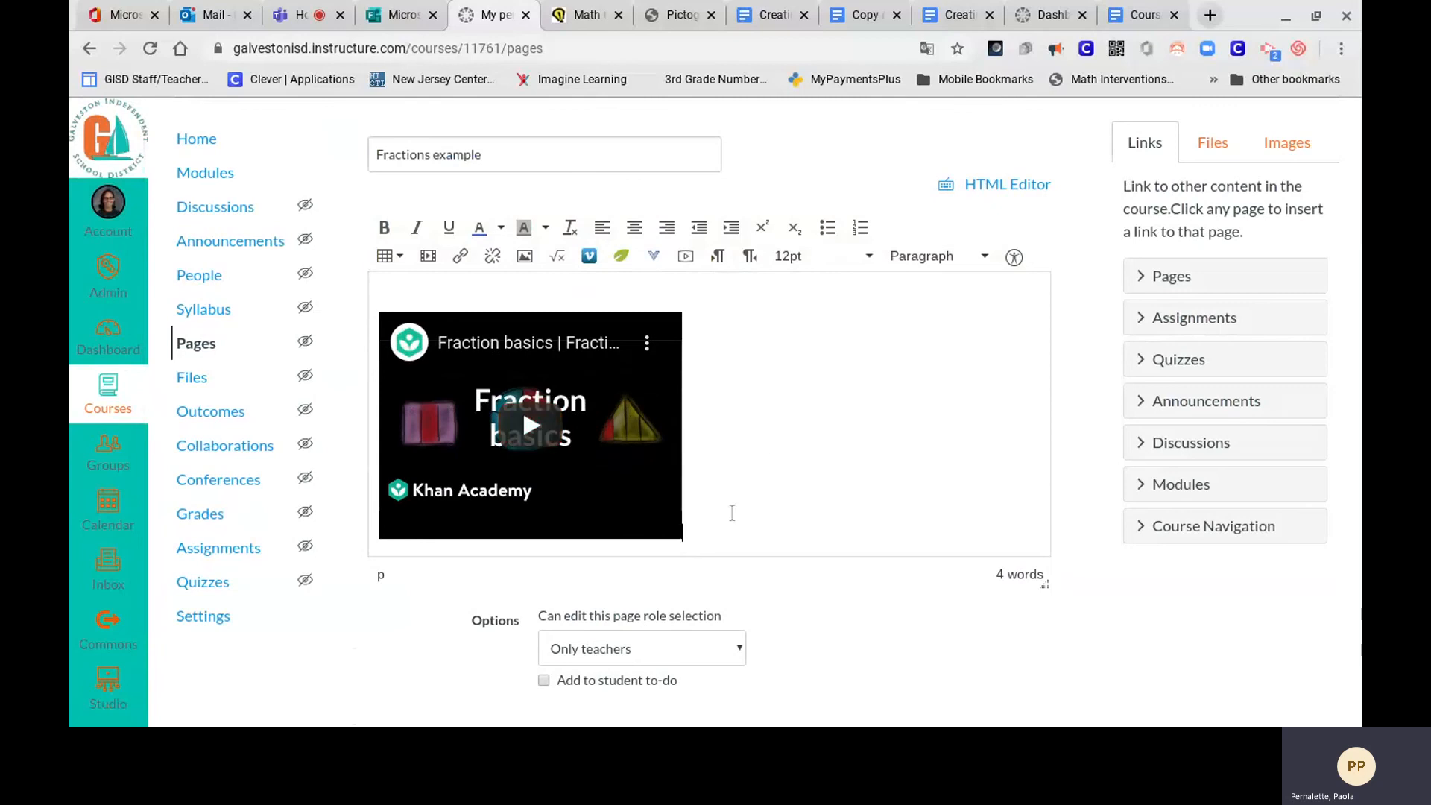
{"action": "scroll", "coordinate": [522, 405], "scroll_direction": "down", "scroll_amount": 2}
{"action": "scroll", "coordinate": [522, 405], "scroll_direction": "up", "scroll_amount": 3}
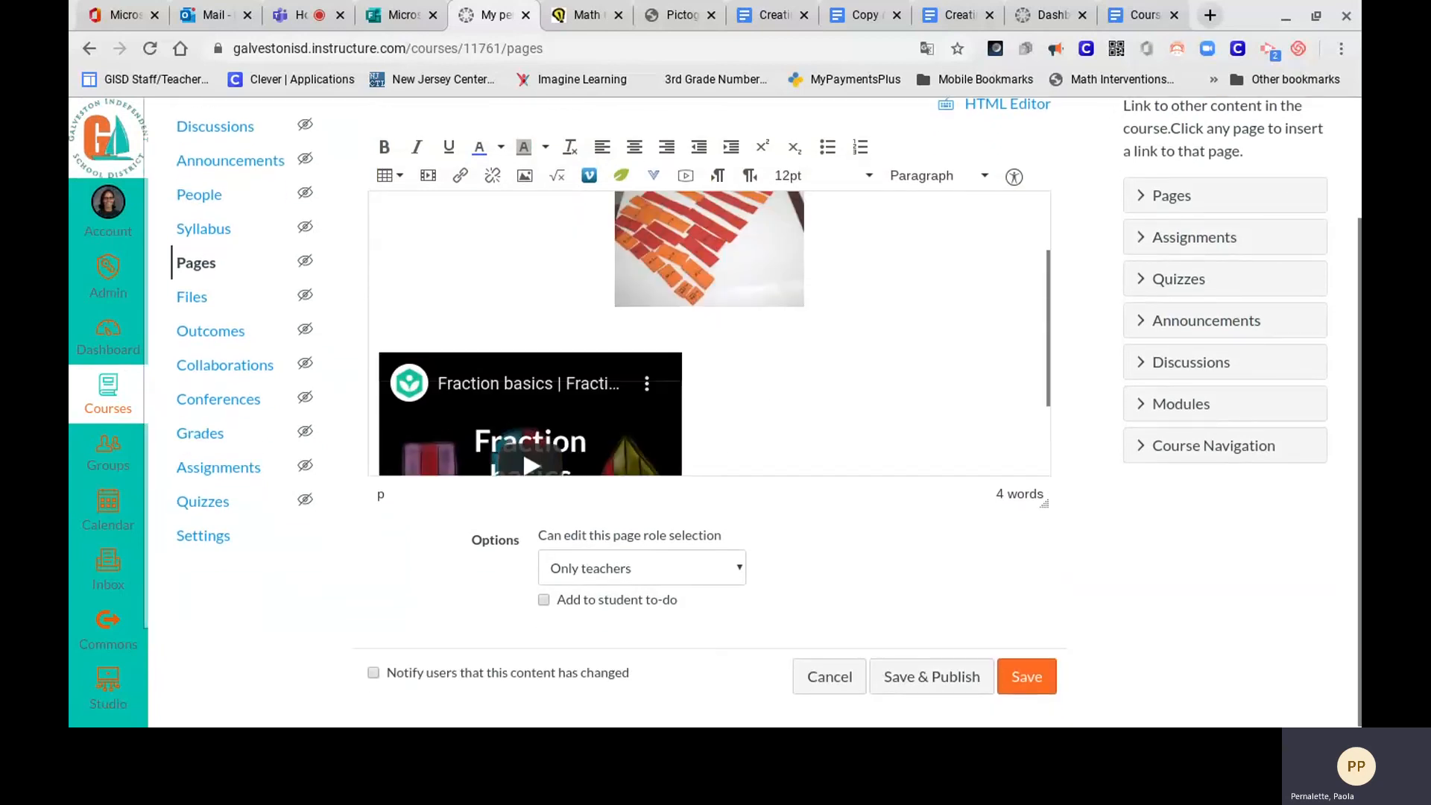
{"action": "scroll", "coordinate": [522, 335], "scroll_direction": "up", "scroll_amount": 2}
{"action": "scroll", "coordinate": [522, 335], "scroll_direction": "down", "scroll_amount": 5}
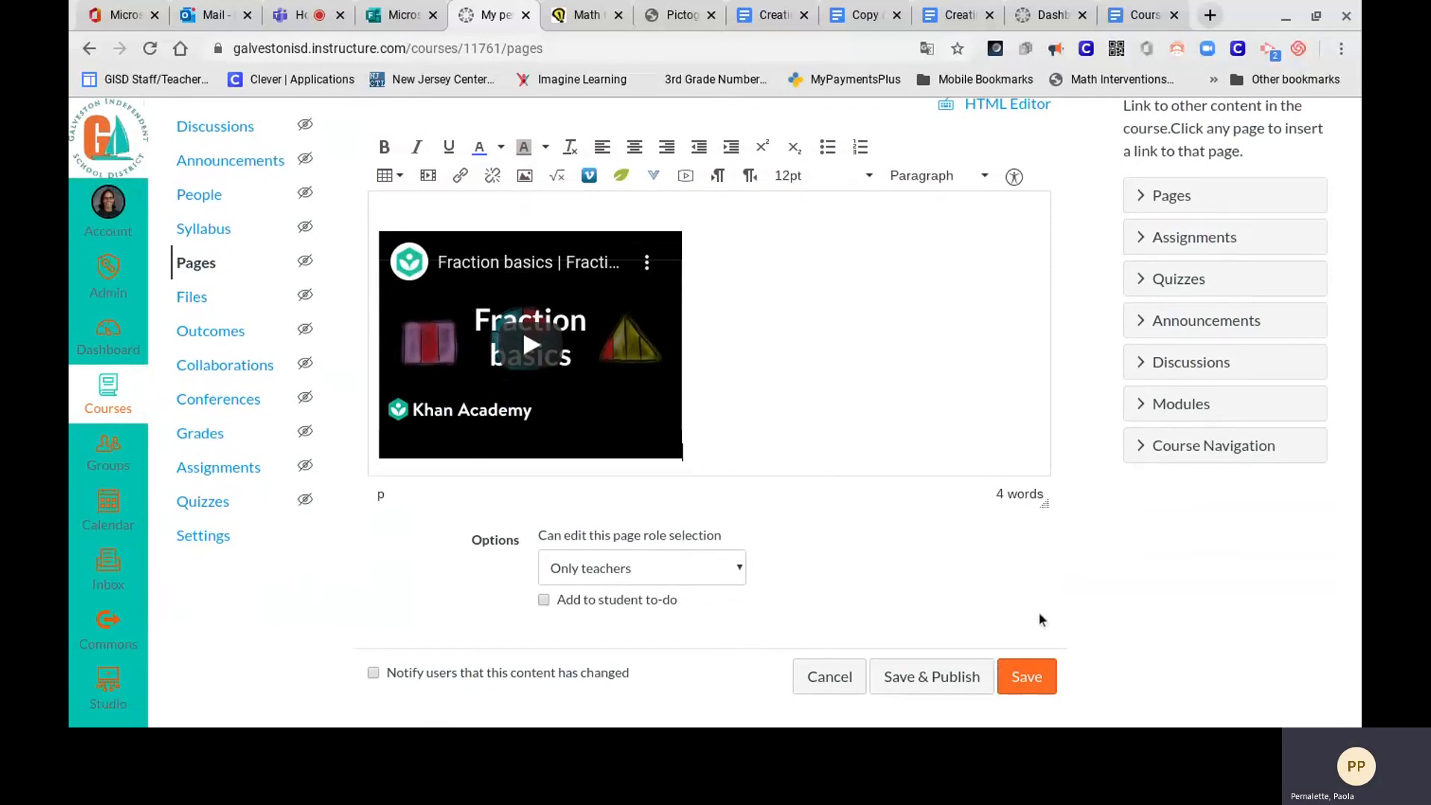
{"action": "left_click", "coordinate": [1032, 676]}
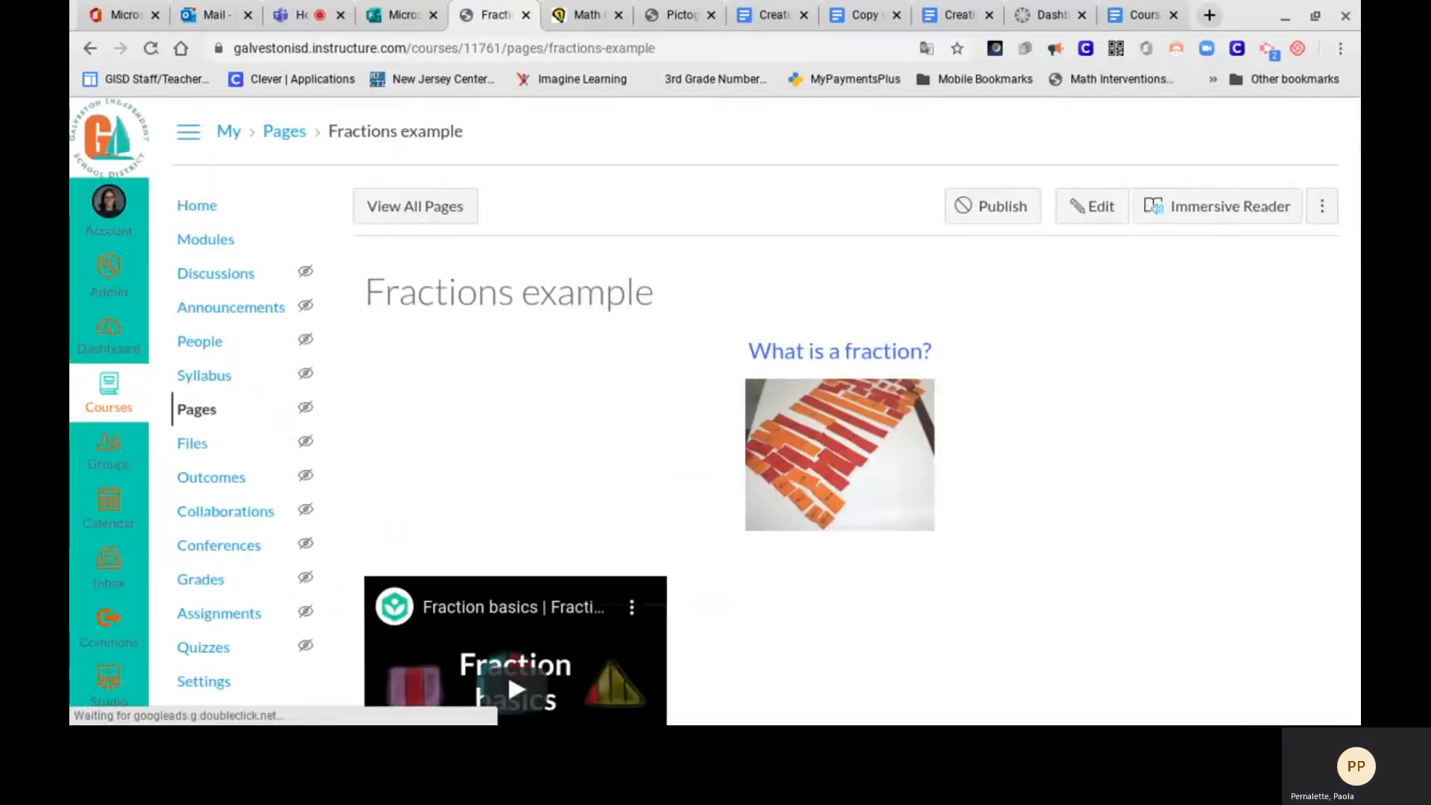
{"action": "scroll", "coordinate": [766, 412], "scroll_direction": "down", "scroll_amount": 2}
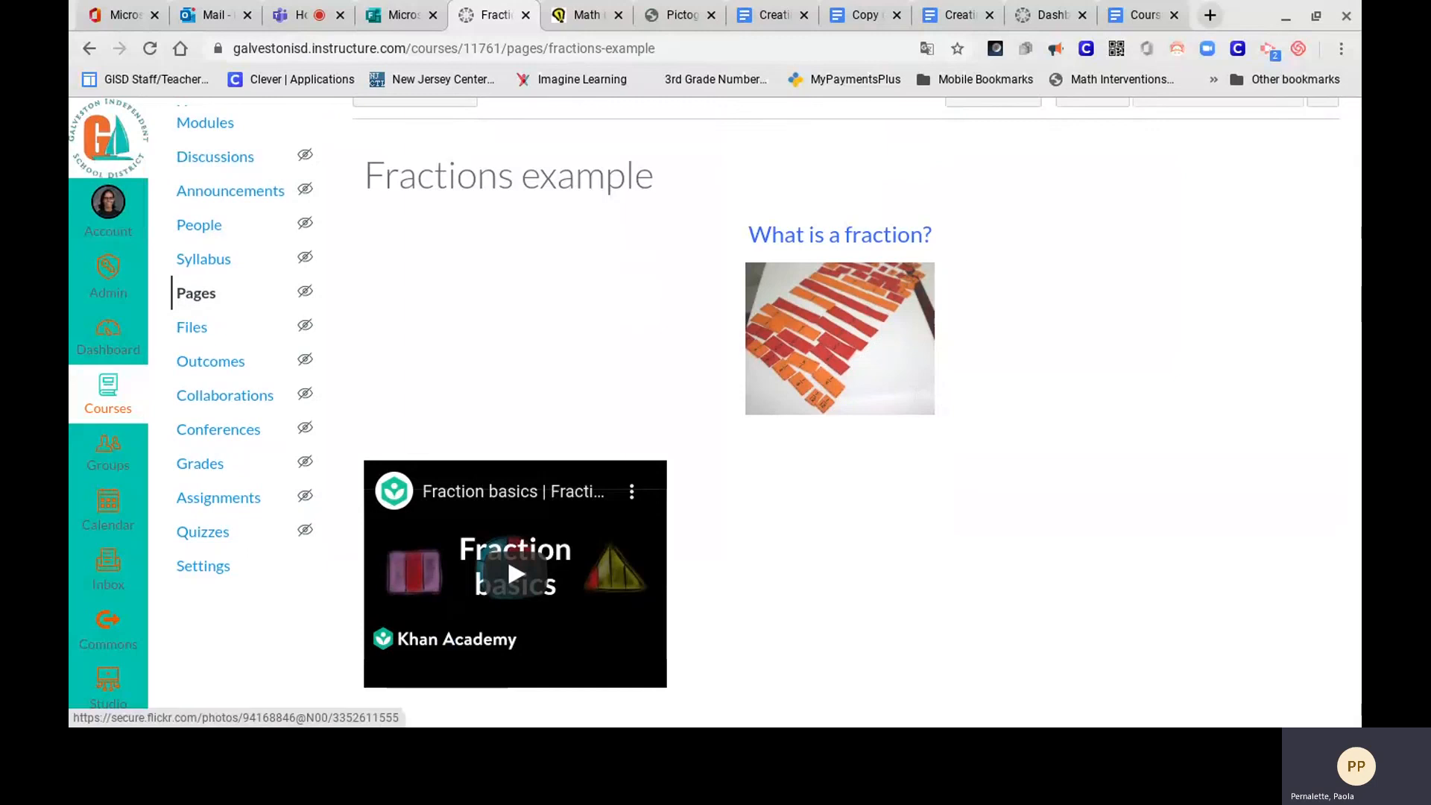
{"action": "scroll", "coordinate": [752, 412], "scroll_direction": "up", "scroll_amount": 2}
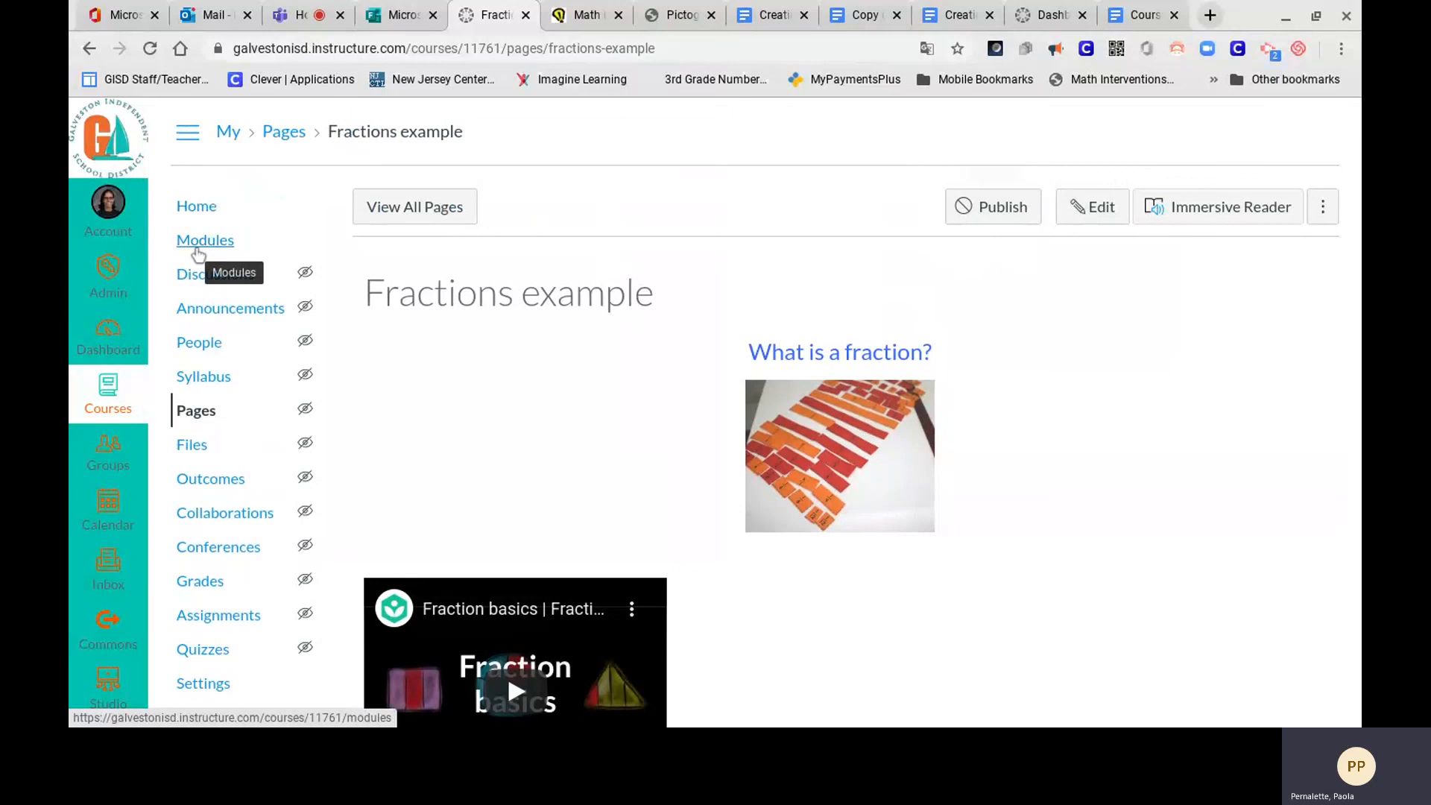
Step: Open the course modules and collapse "Sample Module (Do not publish)"
{"action": "left_click", "coordinate": [198, 254]}
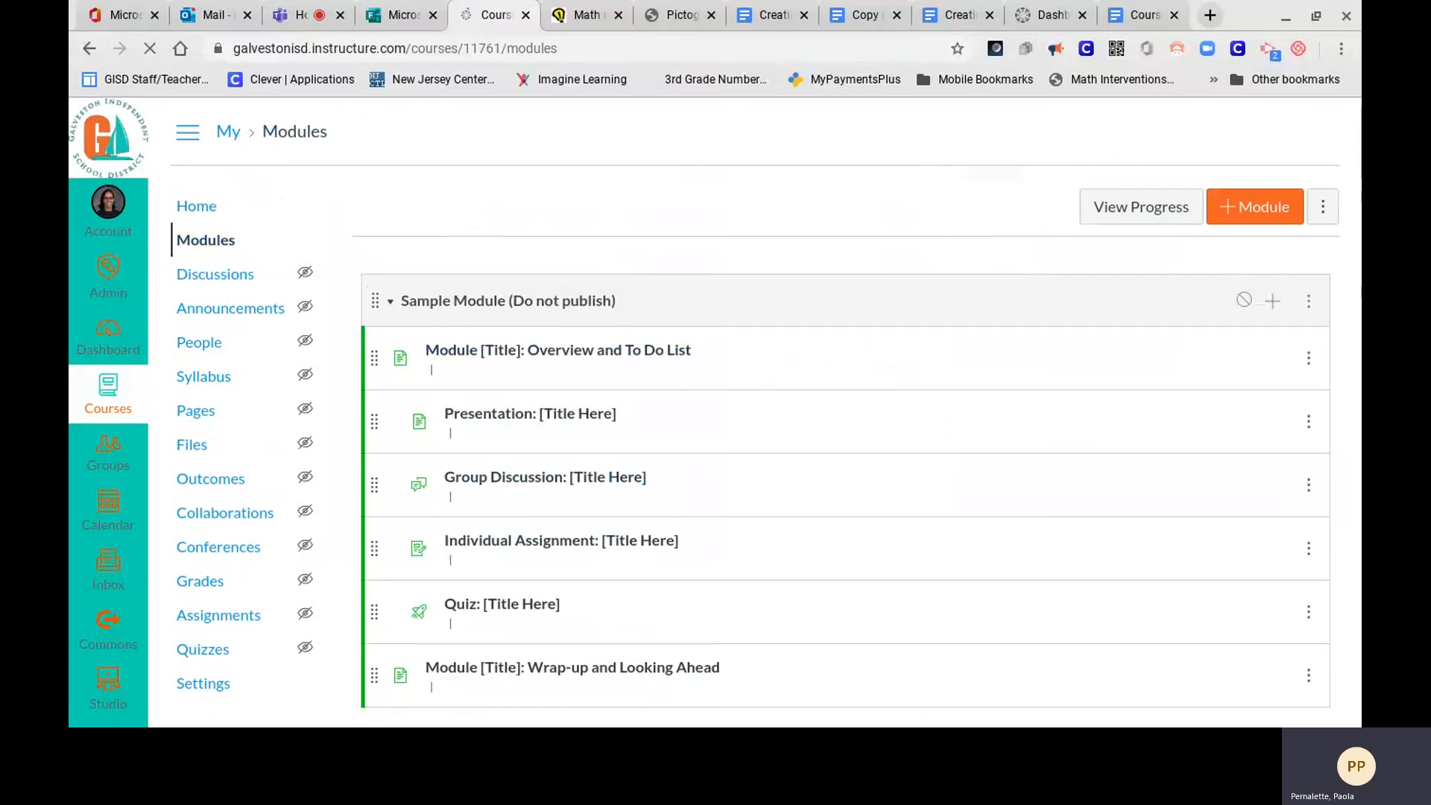
{"action": "left_click", "coordinate": [391, 305]}
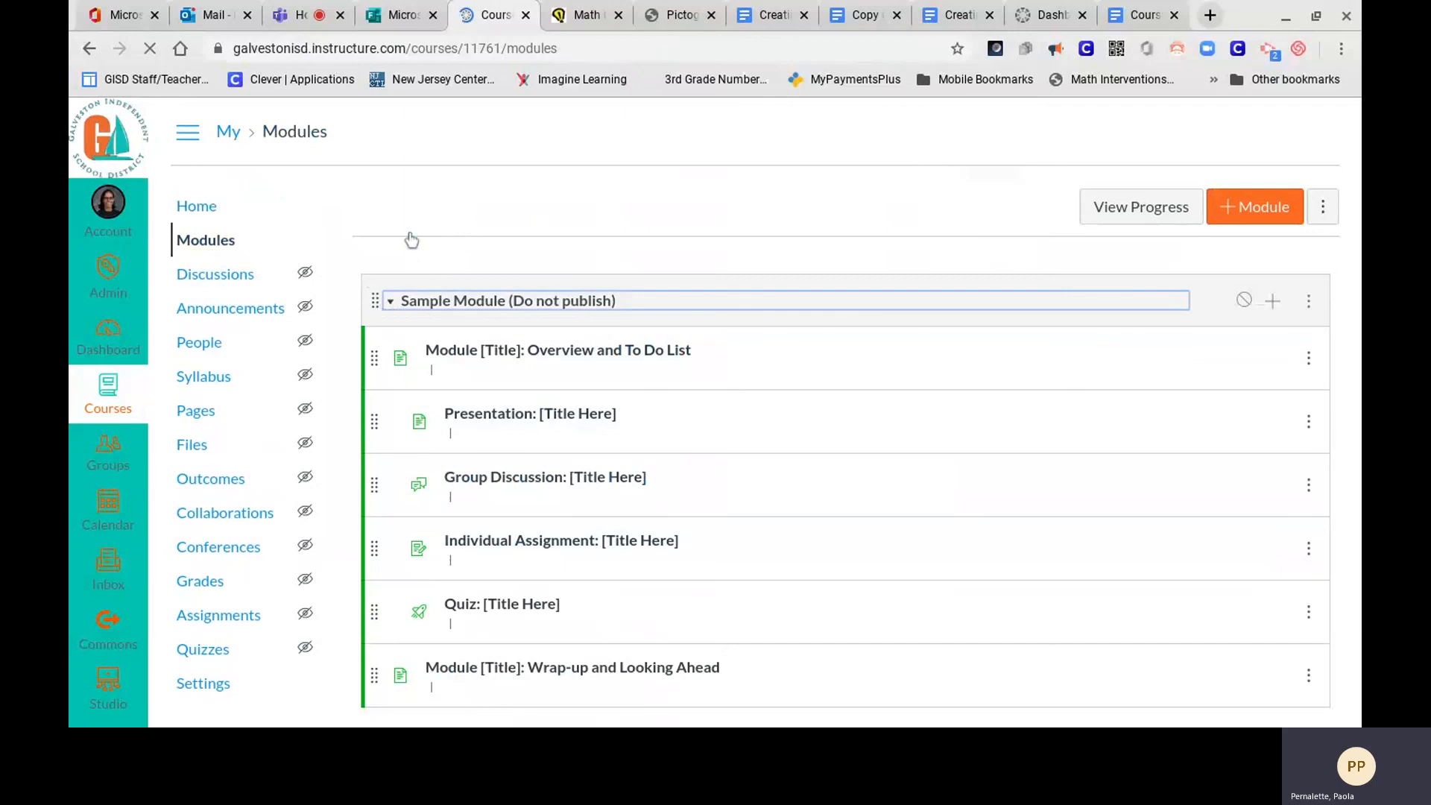
{"action": "left_click", "coordinate": [391, 304]}
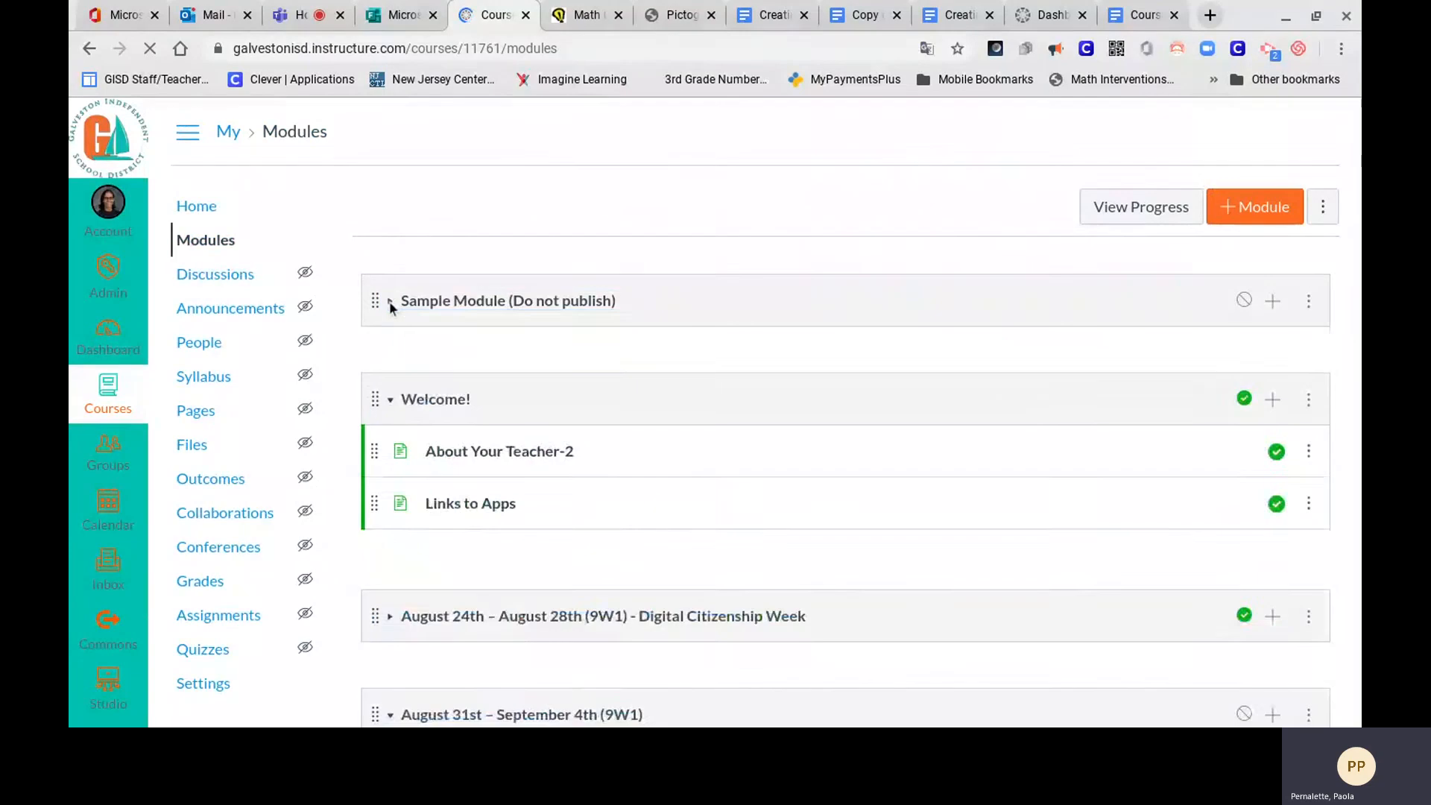
Step: Start adding an item to the "August 31st – September 4th (9W1)" module and set its type to Page
{"action": "scroll", "coordinate": [389, 398], "scroll_direction": "down", "scroll_amount": 3}
{"action": "scroll", "coordinate": [389, 398], "scroll_direction": "down", "scroll_amount": 3}
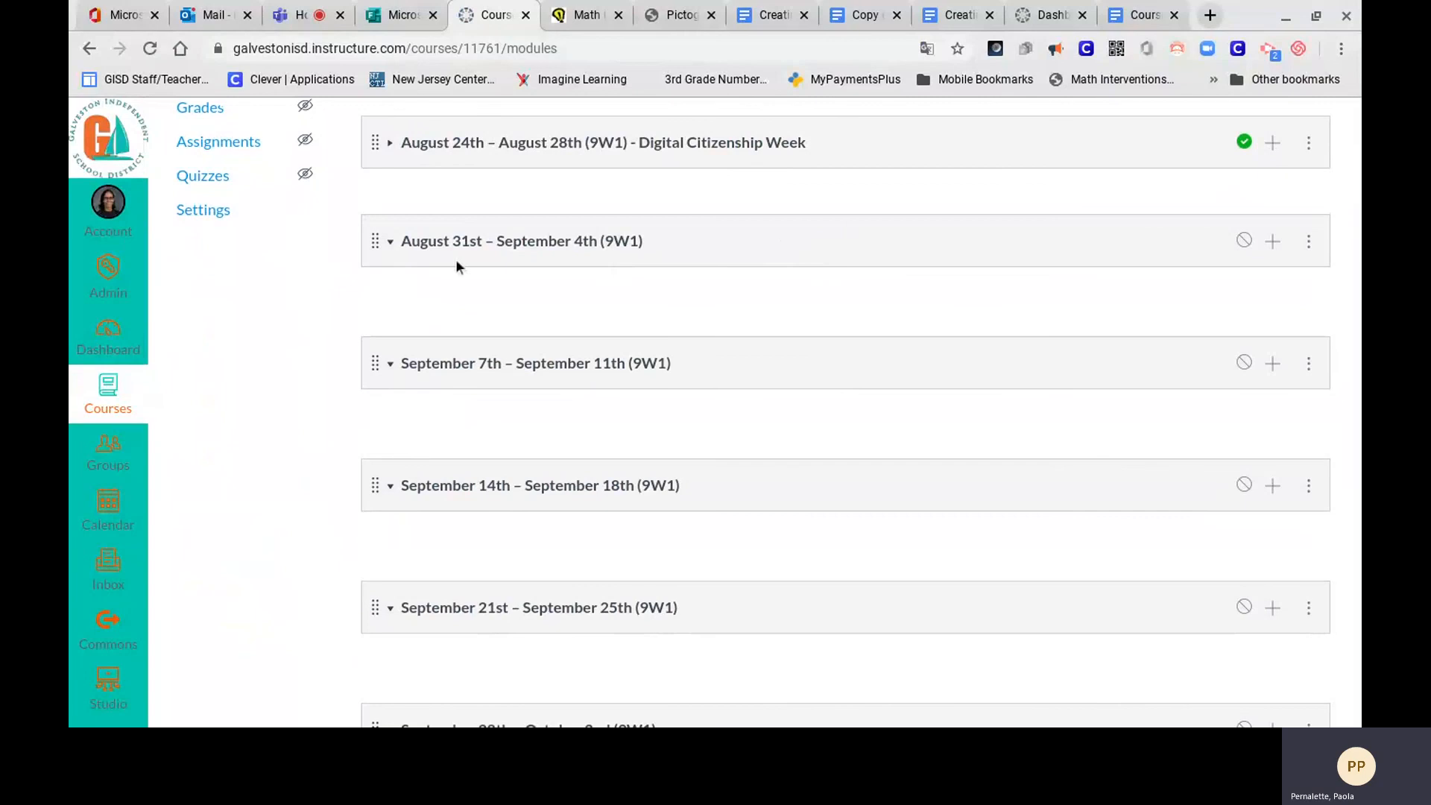
{"action": "left_click", "coordinate": [1272, 243]}
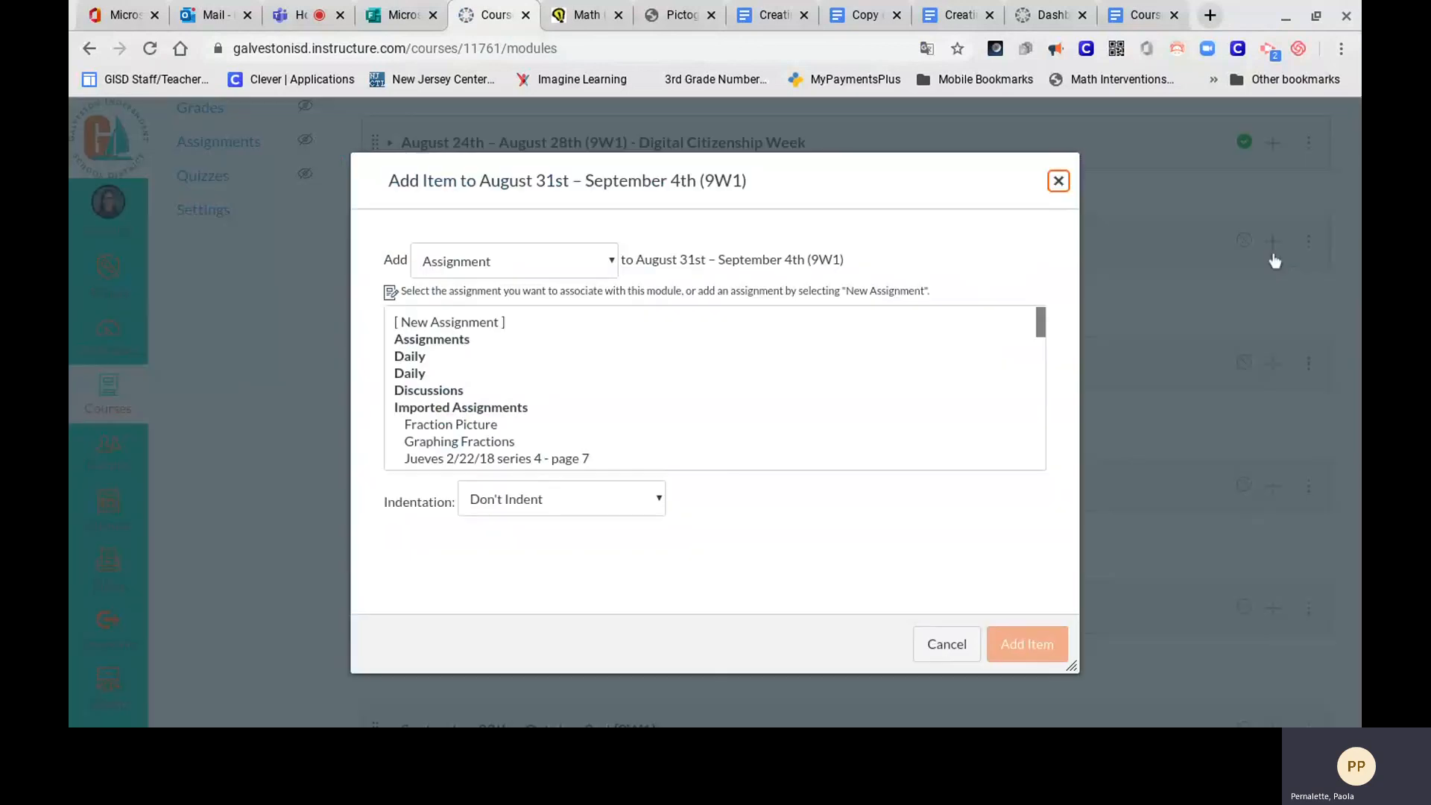
{"action": "left_click", "coordinate": [498, 265]}
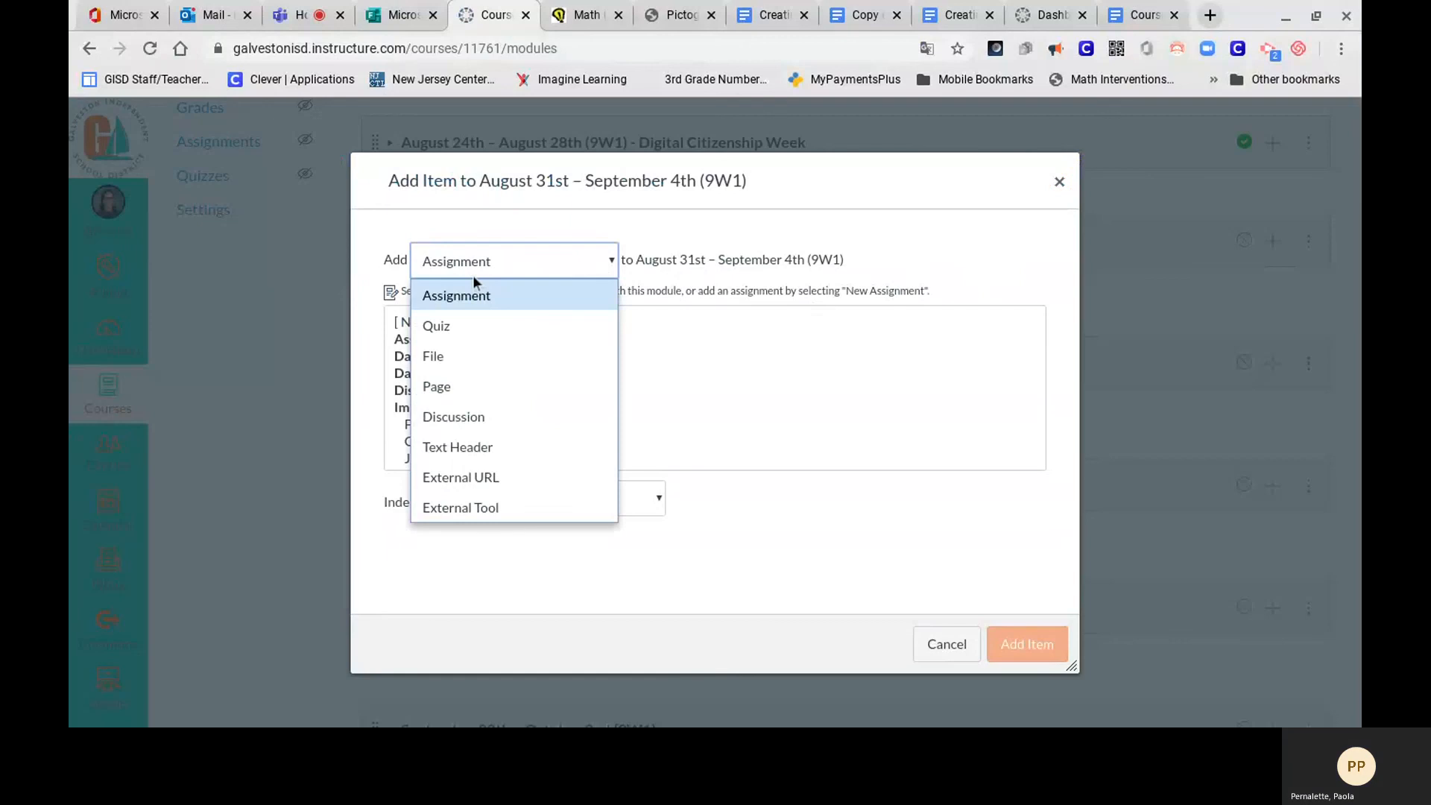
{"action": "left_click", "coordinate": [449, 387]}
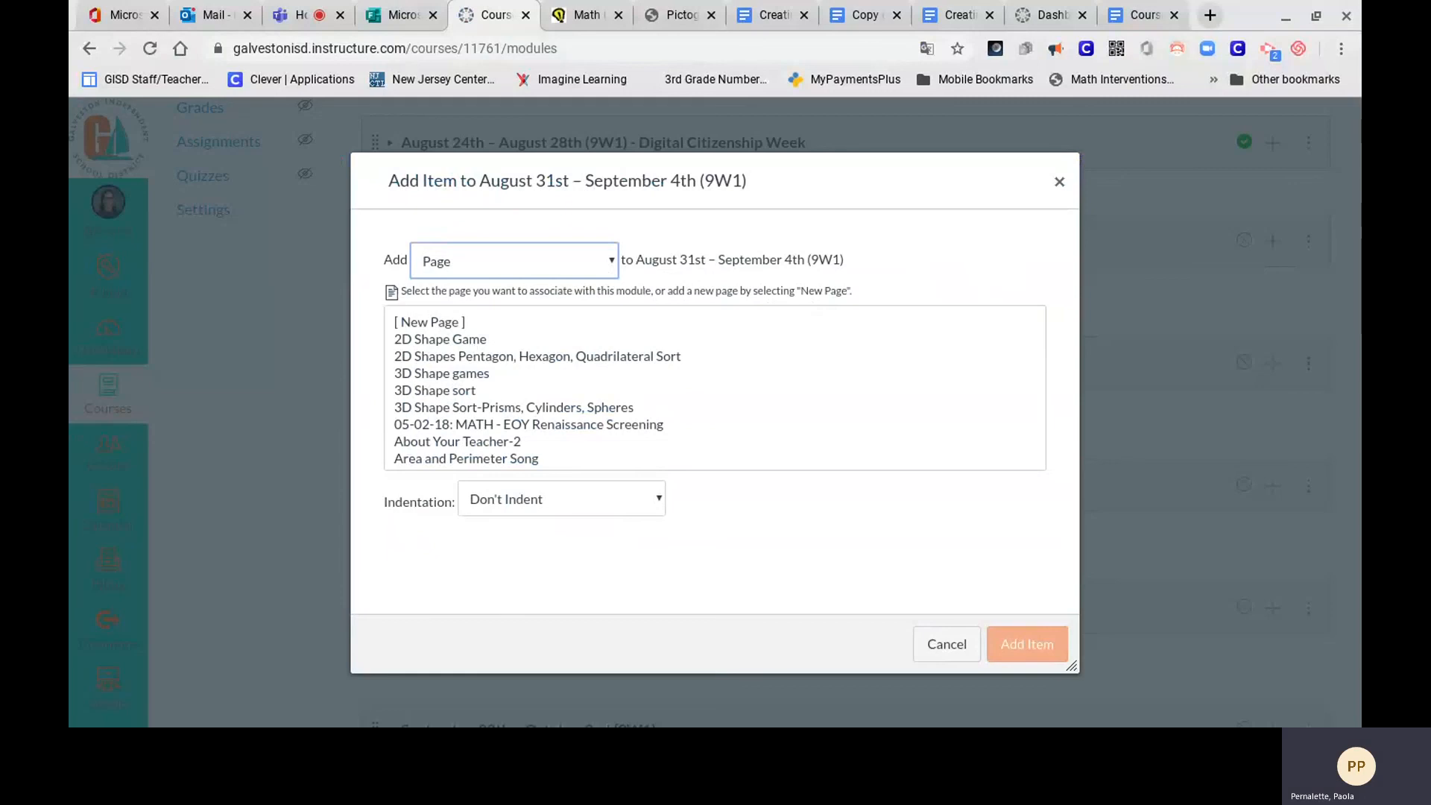
{"action": "left_click", "coordinate": [441, 325]}
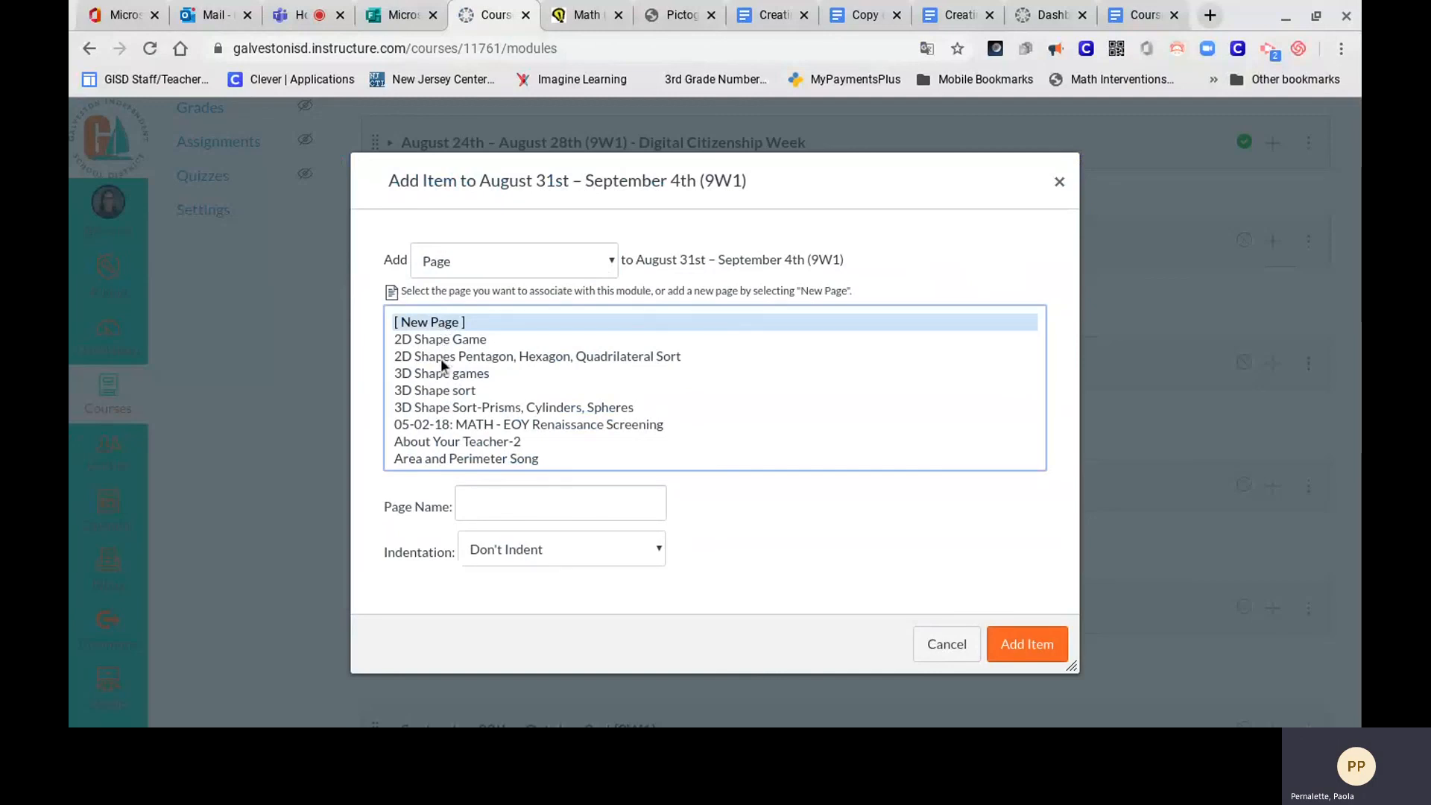
{"action": "scroll", "coordinate": [442, 364], "scroll_direction": "down", "scroll_amount": 2}
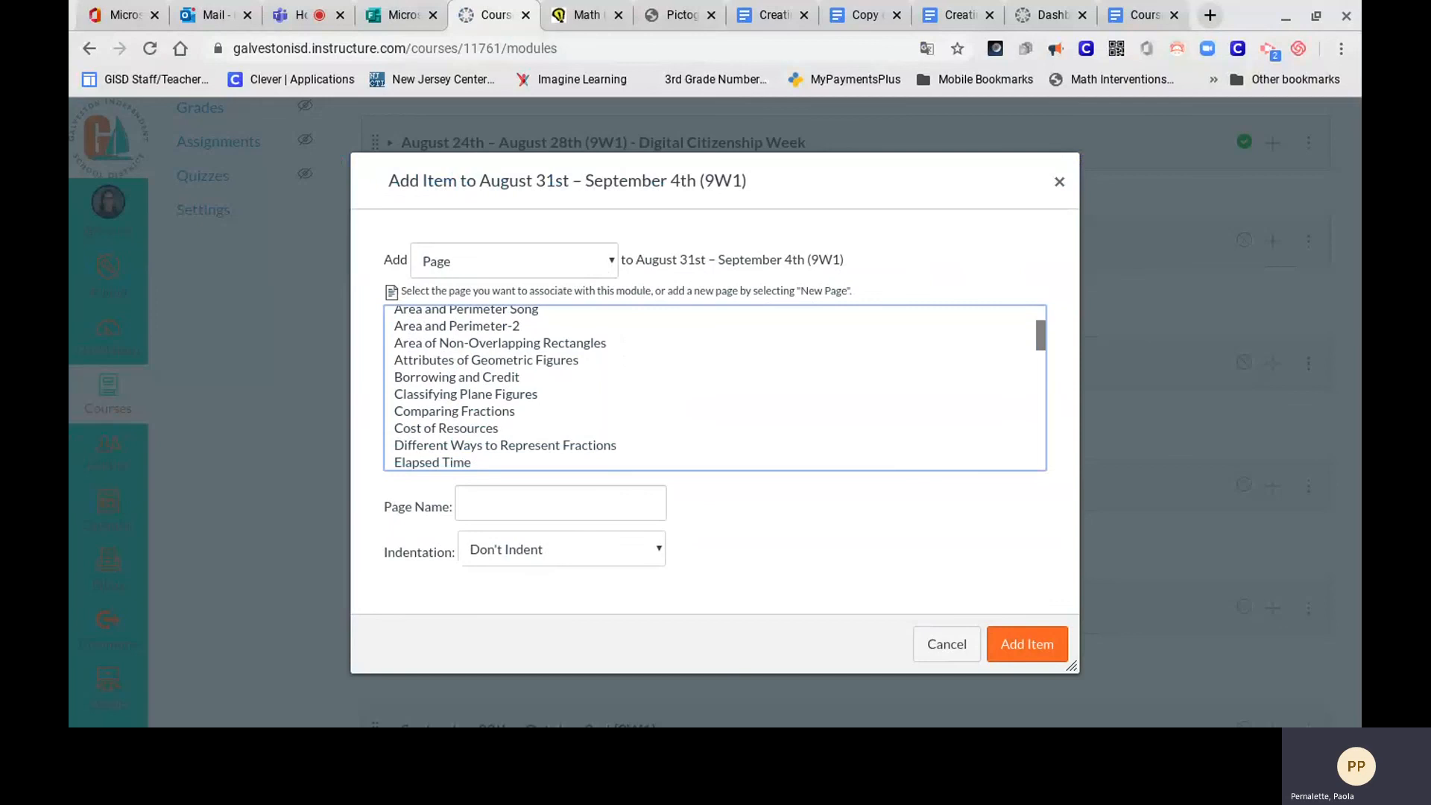
{"action": "scroll", "coordinate": [442, 364], "scroll_direction": "down", "scroll_amount": 3}
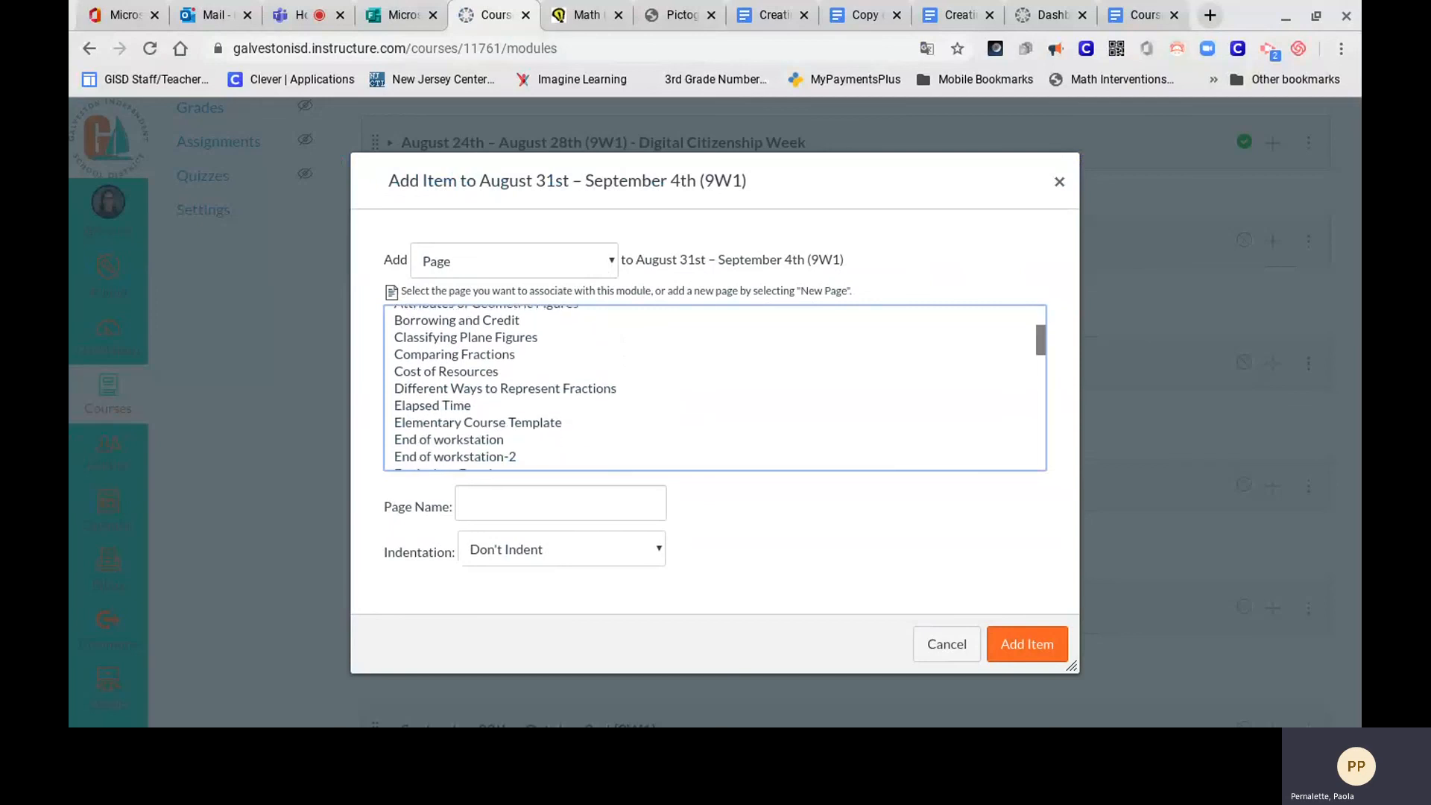
{"action": "scroll", "coordinate": [442, 364], "scroll_direction": "down", "scroll_amount": 3}
{"action": "left_click", "coordinate": [473, 499]}
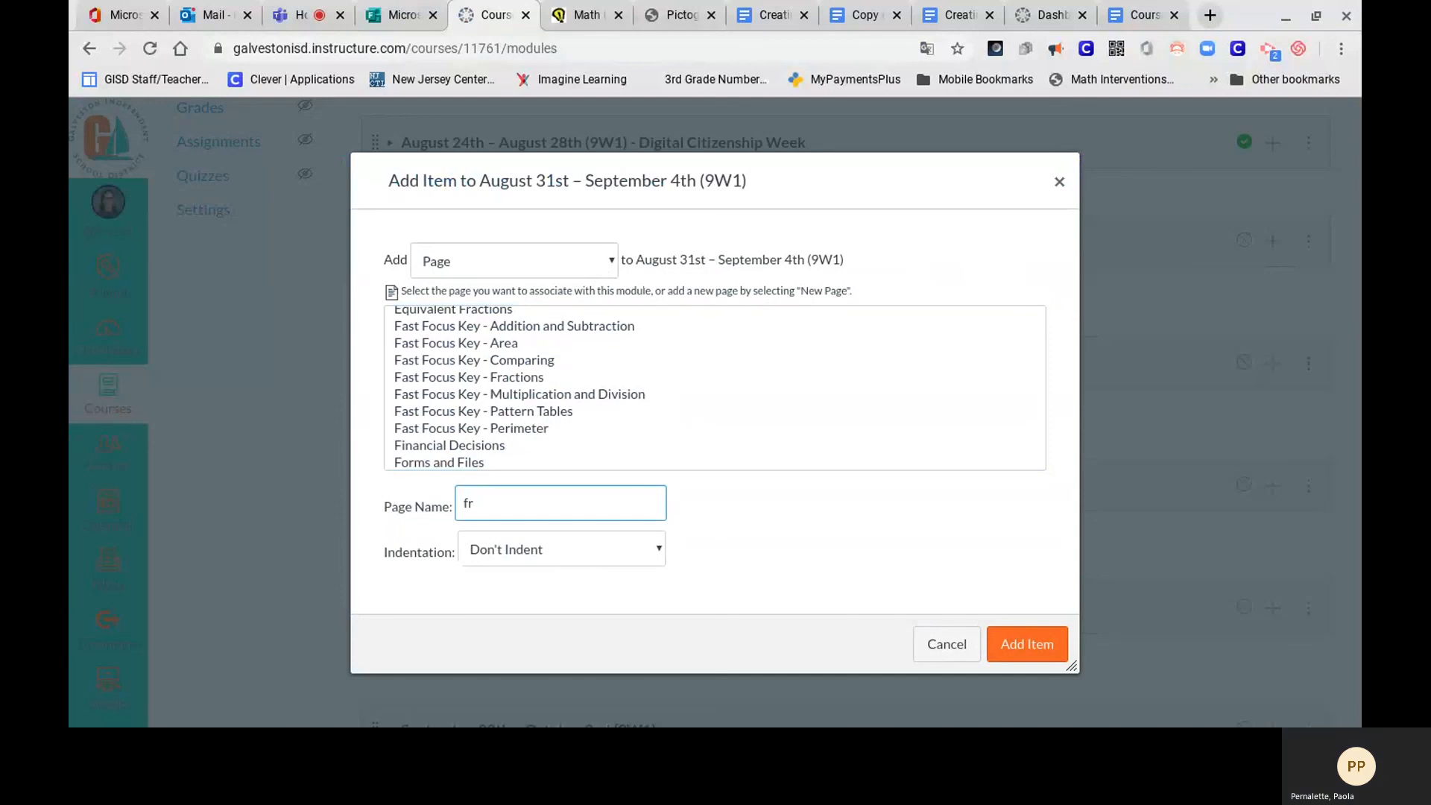
{"action": "key", "text": "BackSpace"}
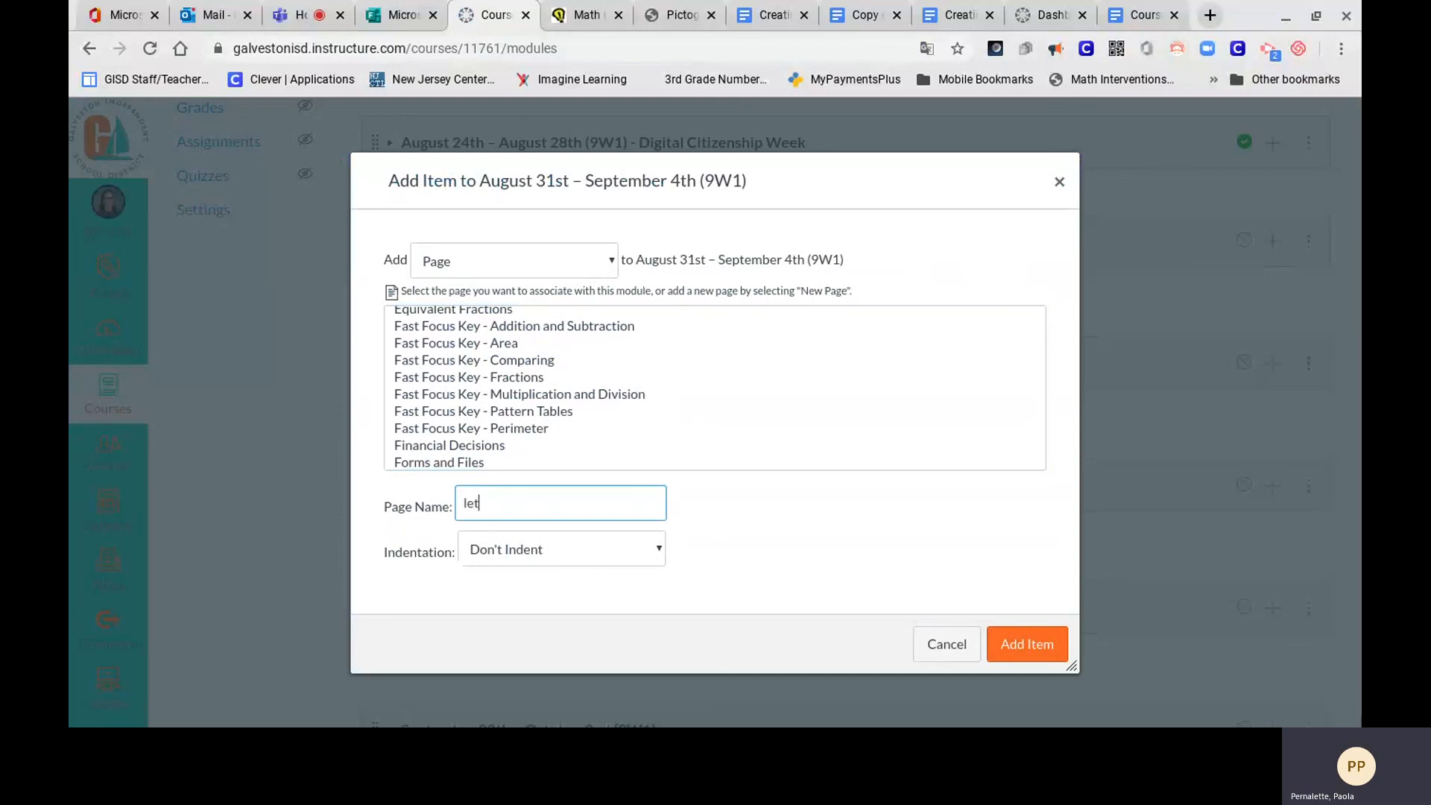
{"action": "type", "text": "let"}
Step: Add the existing "Learn about Fractions" page to the "August 31st – September 4th (9W1)" module, without indentation
{"action": "scroll", "coordinate": [406, 345], "scroll_direction": "down", "scroll_amount": 3}
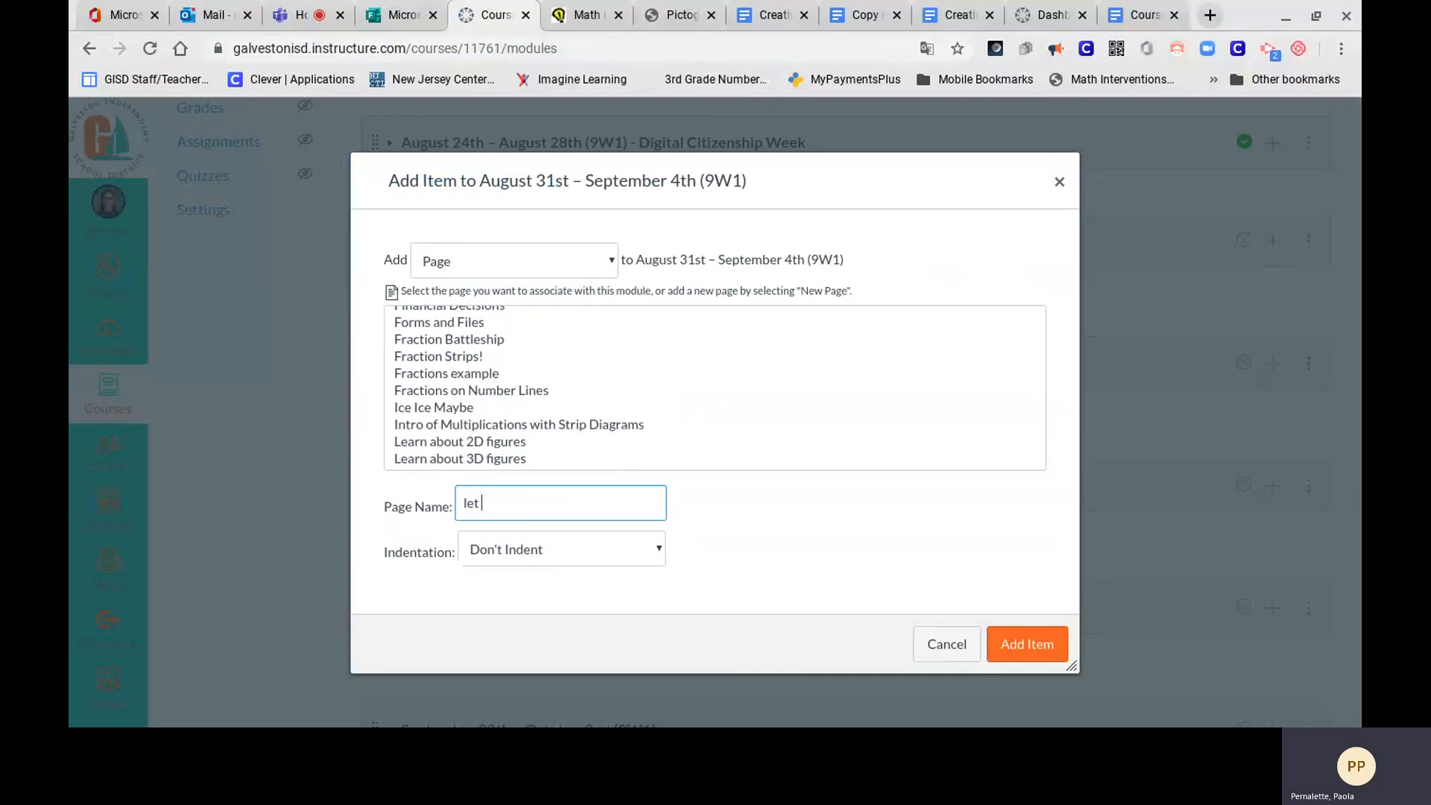
{"action": "scroll", "coordinate": [491, 370], "scroll_direction": "down", "scroll_amount": 3}
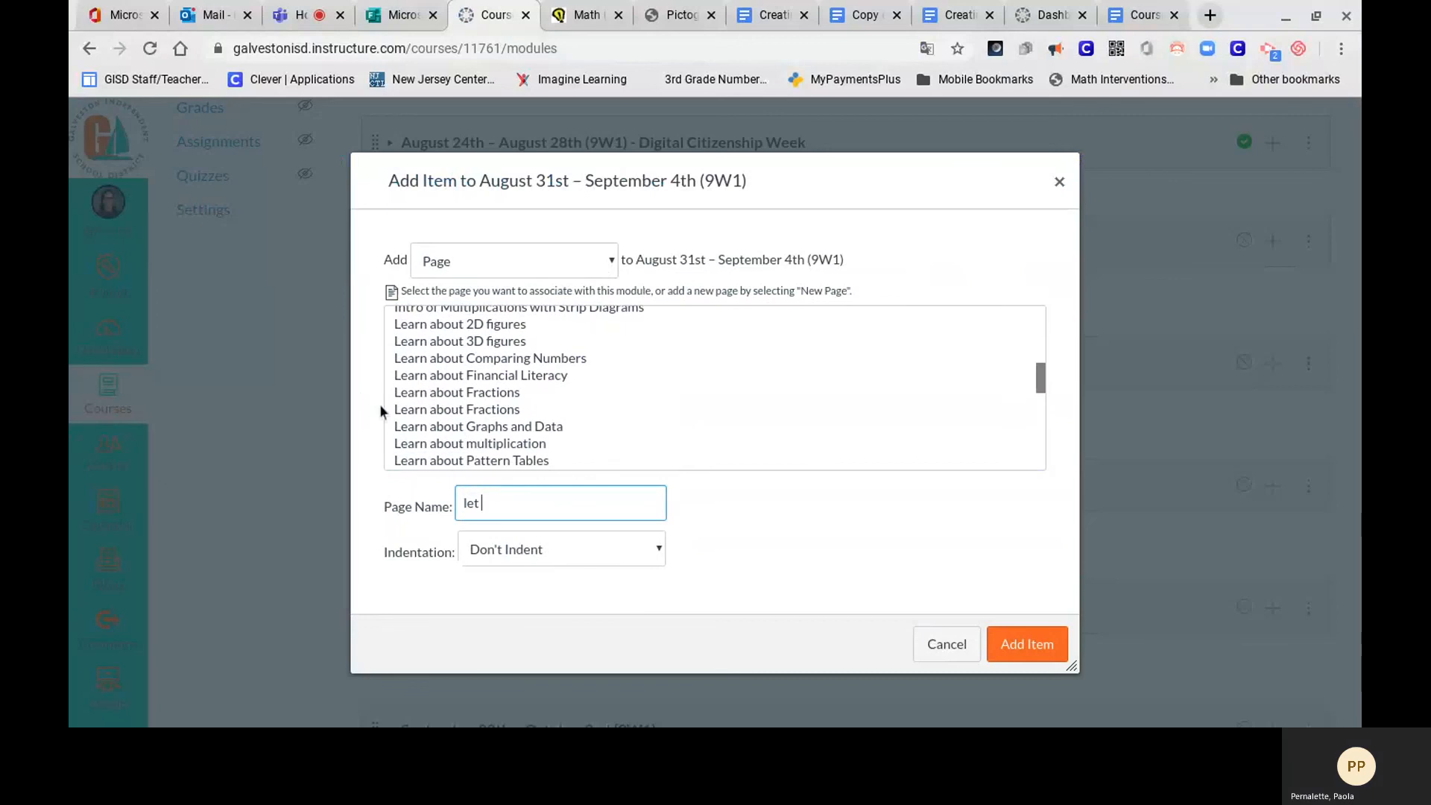
{"action": "left_click", "coordinate": [442, 425]}
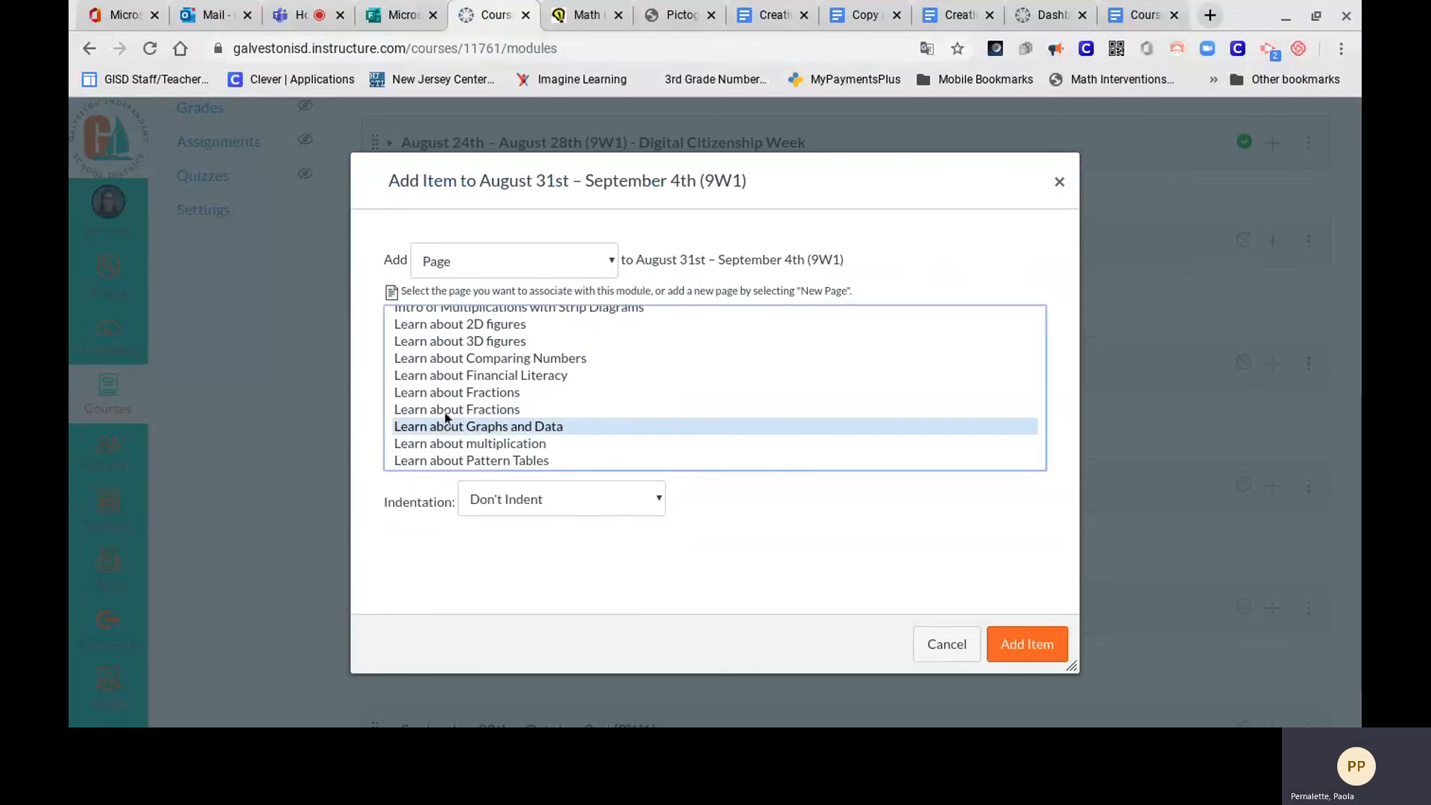
{"action": "left_click", "coordinate": [445, 411]}
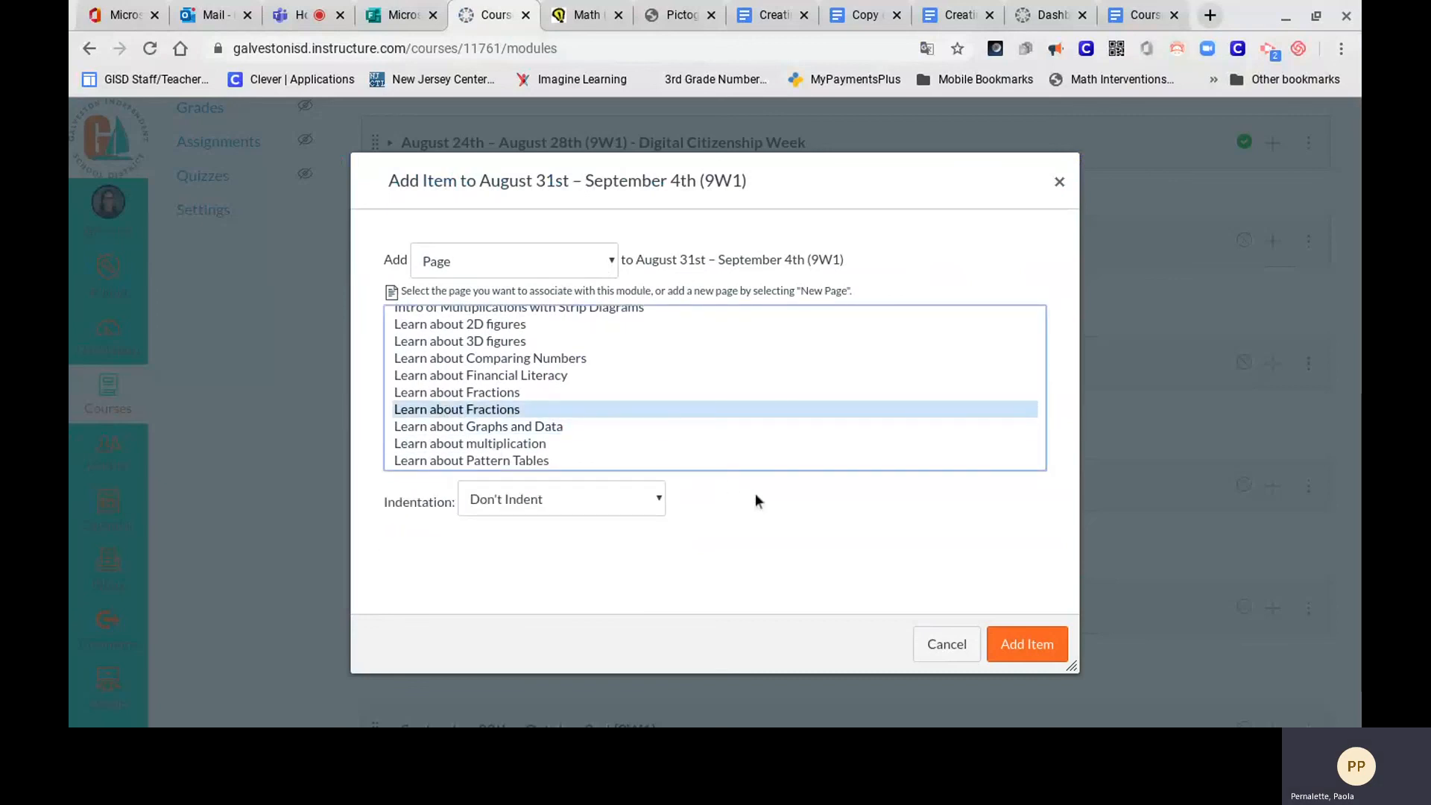
{"action": "left_click", "coordinate": [1027, 645]}
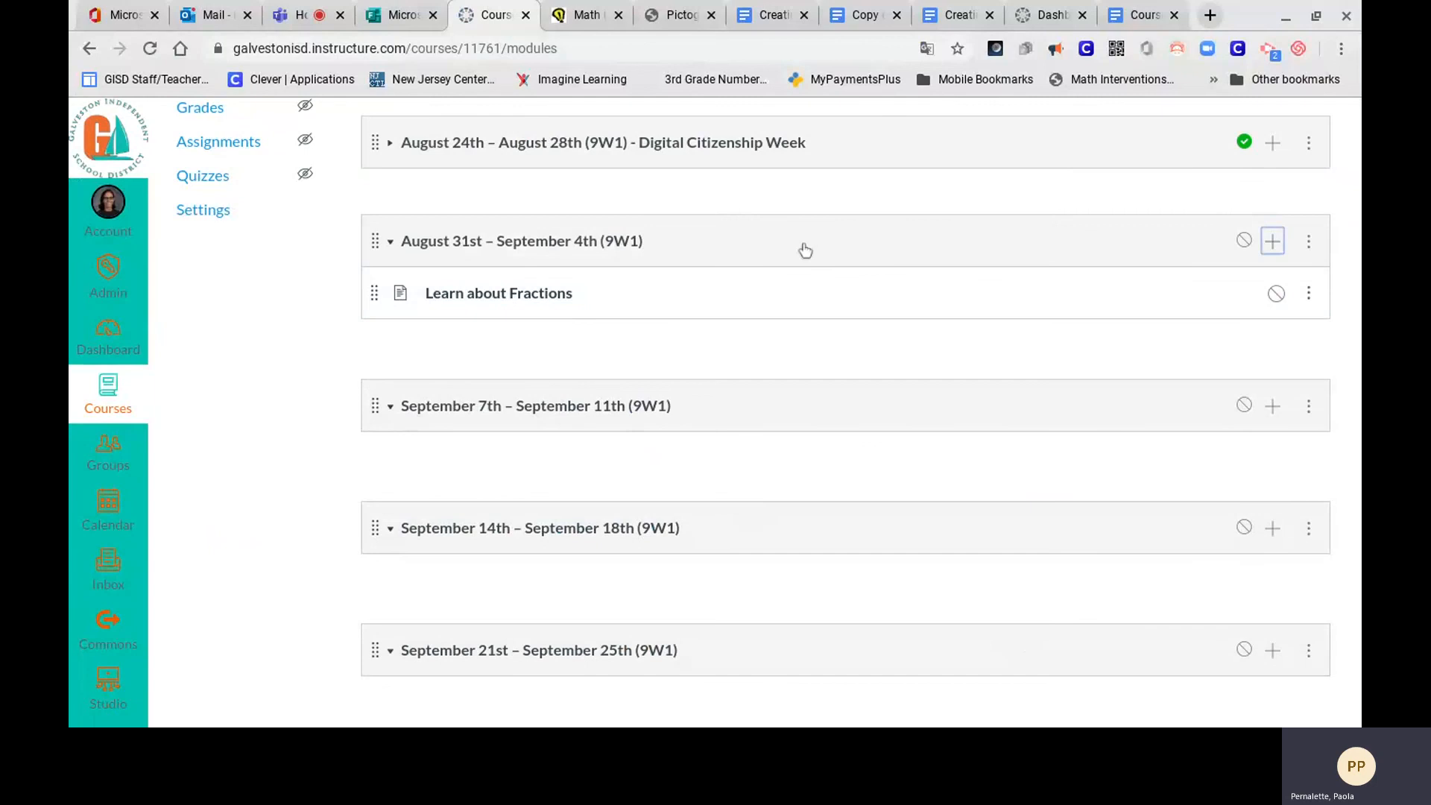
Step: Open the "Learn about Fractions" page from the module and start editing it
{"action": "left_click", "coordinate": [529, 296]}
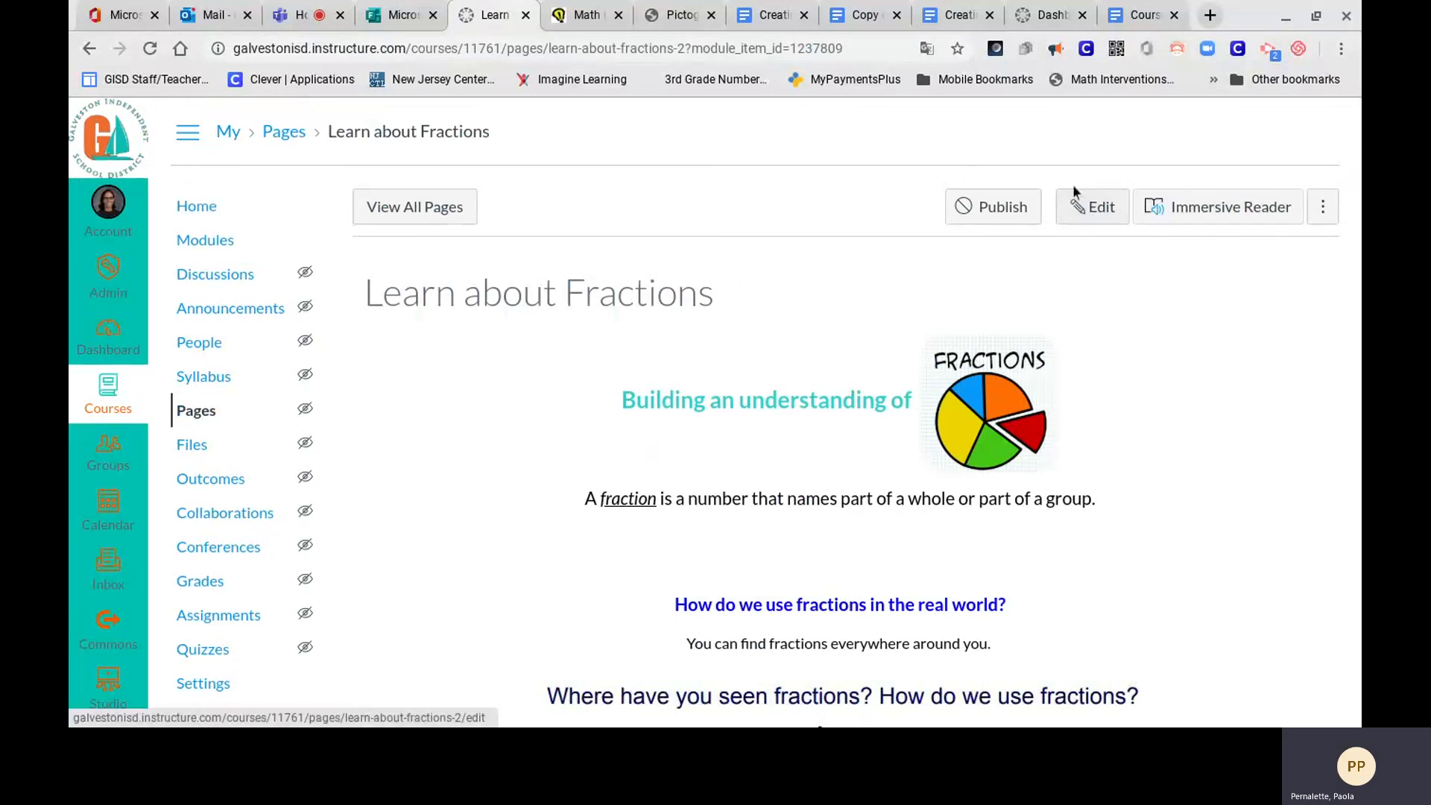
{"action": "left_click", "coordinate": [1099, 217]}
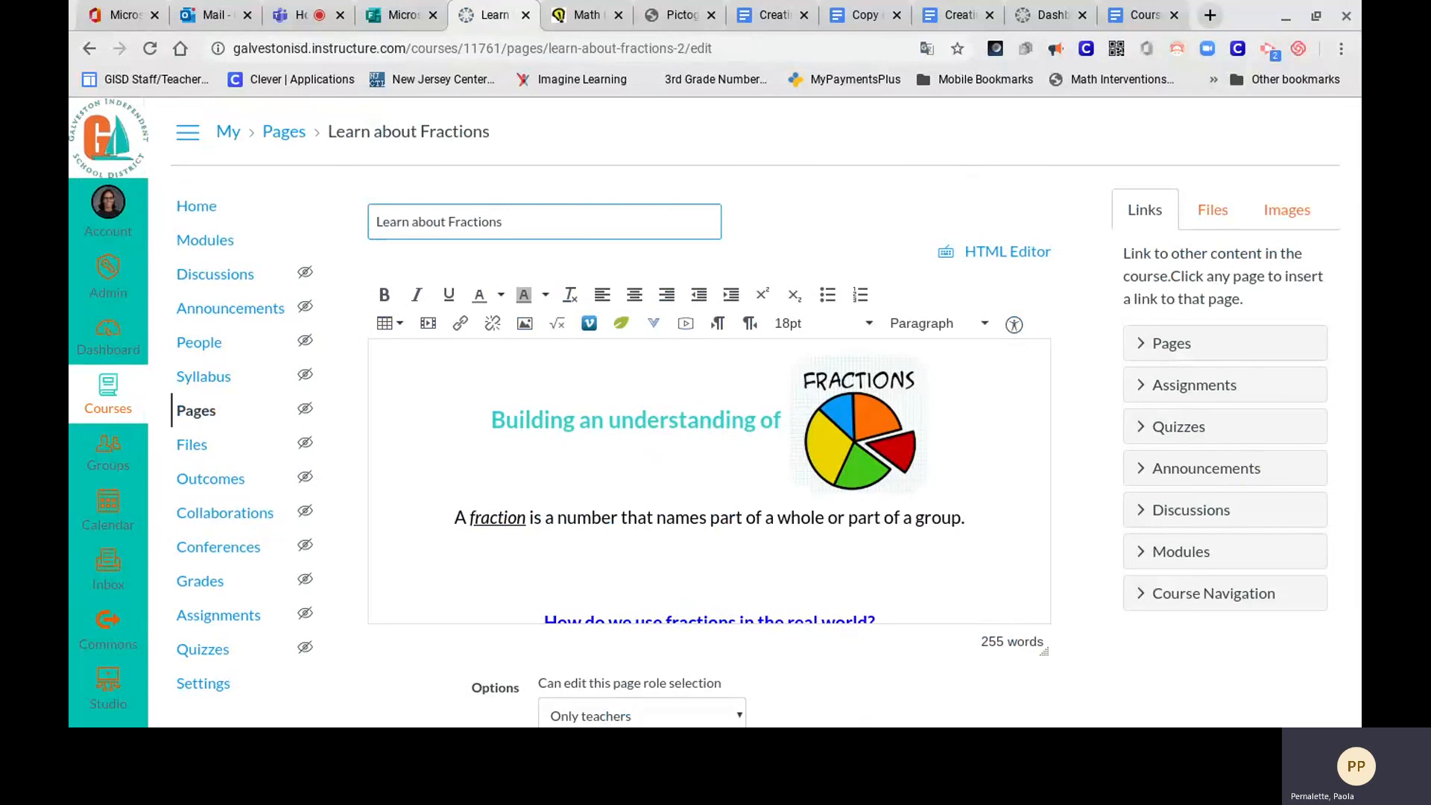
{"action": "scroll", "coordinate": [709, 481], "scroll_direction": "down", "scroll_amount": 1}
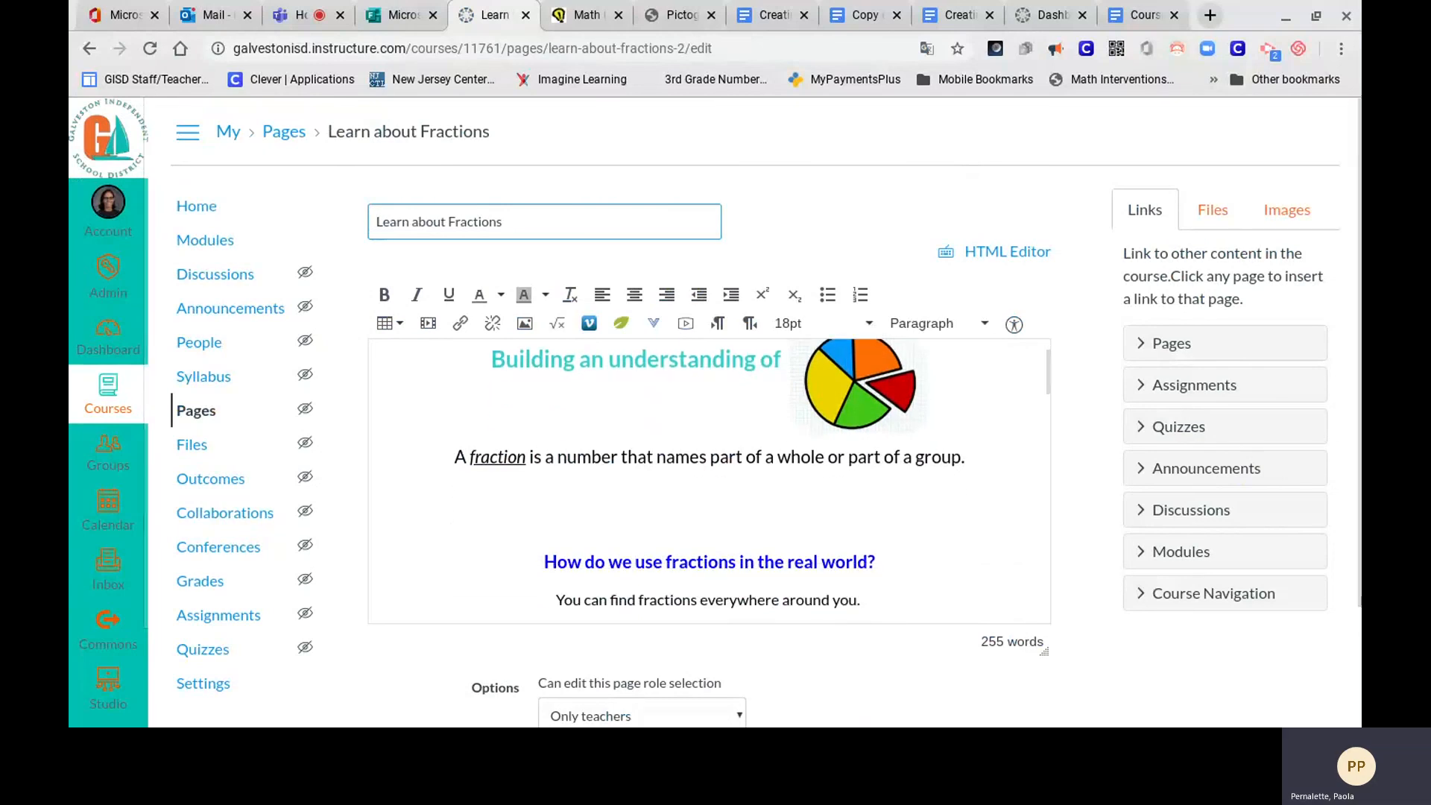
{"action": "scroll", "coordinate": [709, 481], "scroll_direction": "up", "scroll_amount": 1}
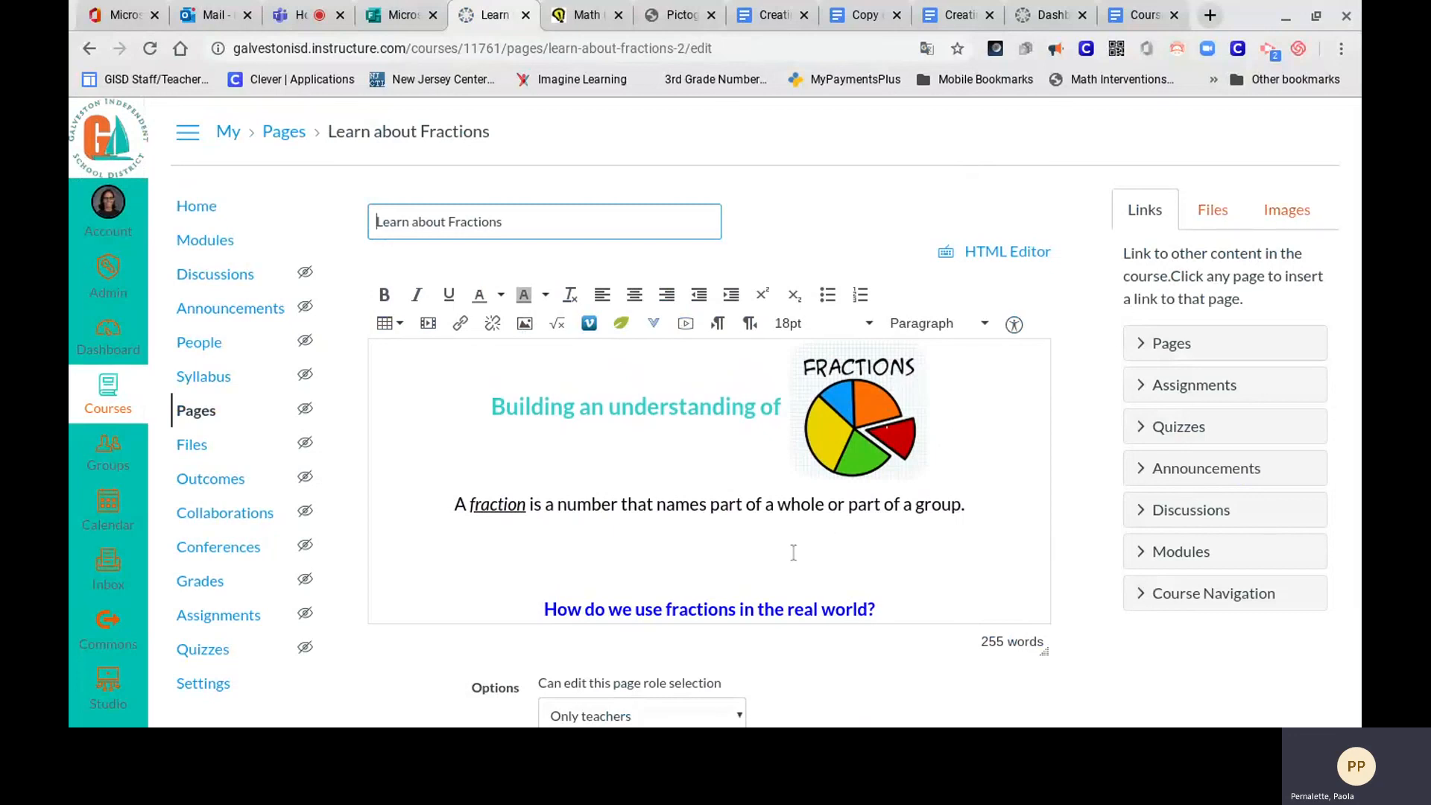
Step: Embed the course image "23=46.png" on the blank line below the fraction definition
{"action": "left_click", "coordinate": [764, 549]}
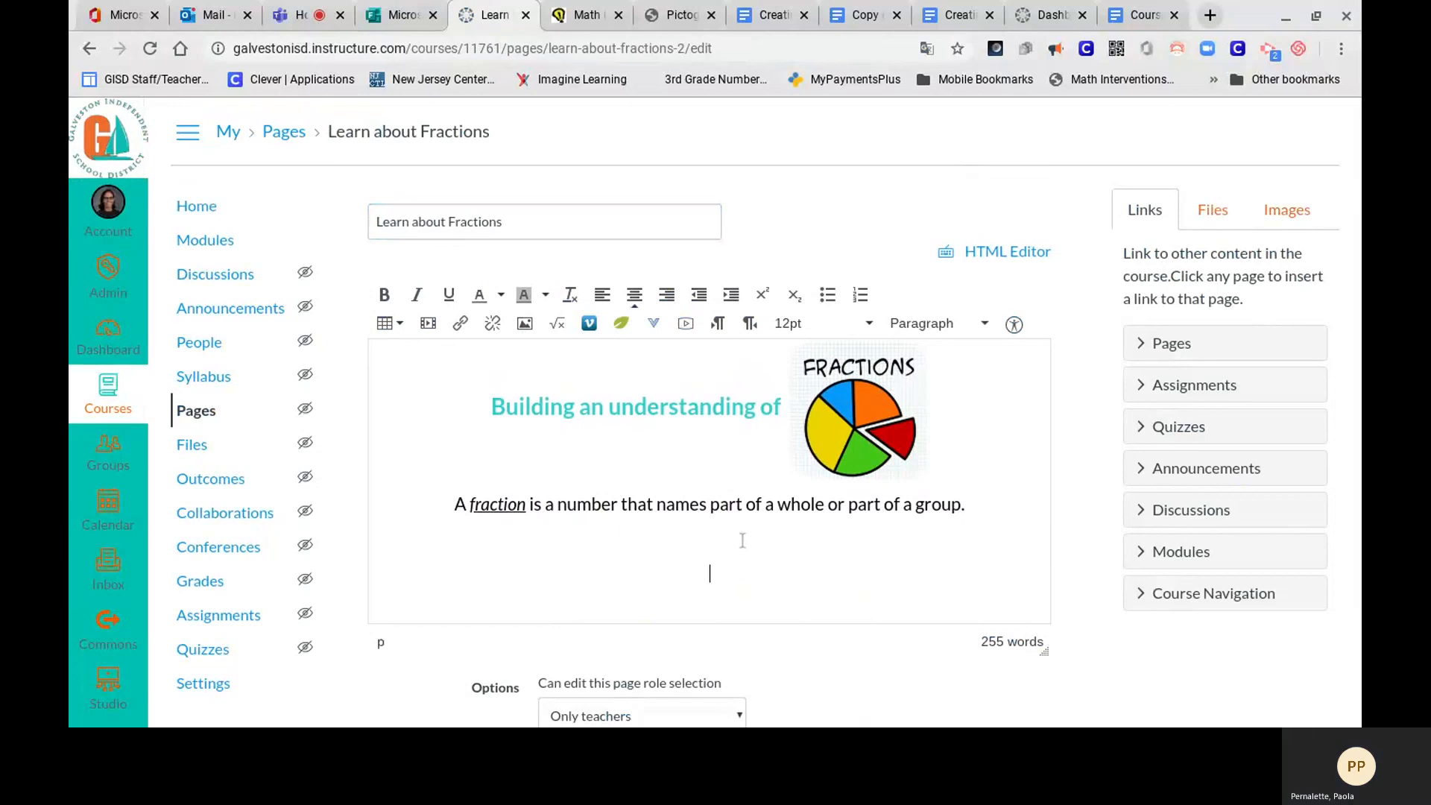
{"action": "left_click", "coordinate": [1300, 216]}
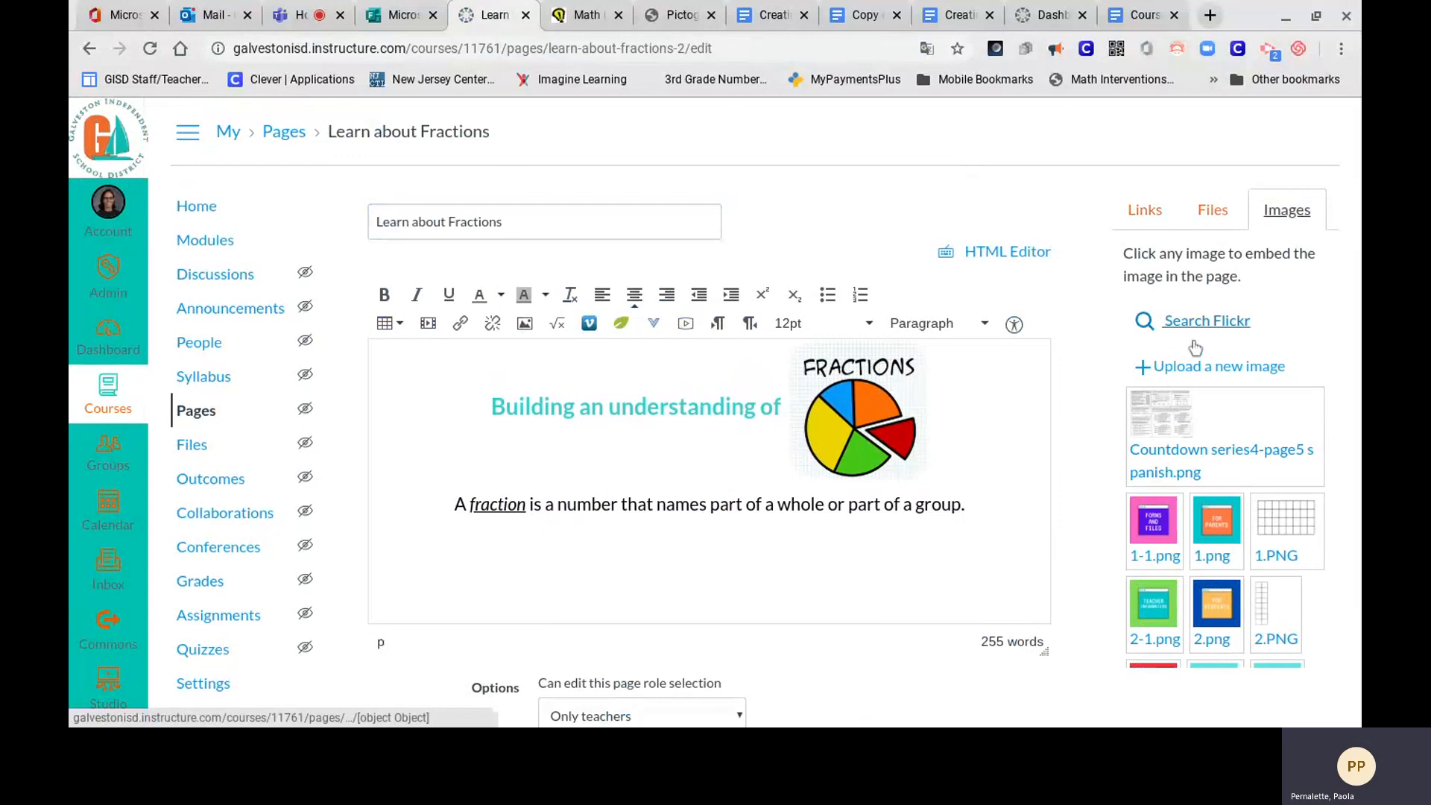
{"action": "scroll", "coordinate": [1226, 548], "scroll_direction": "down", "scroll_amount": 2}
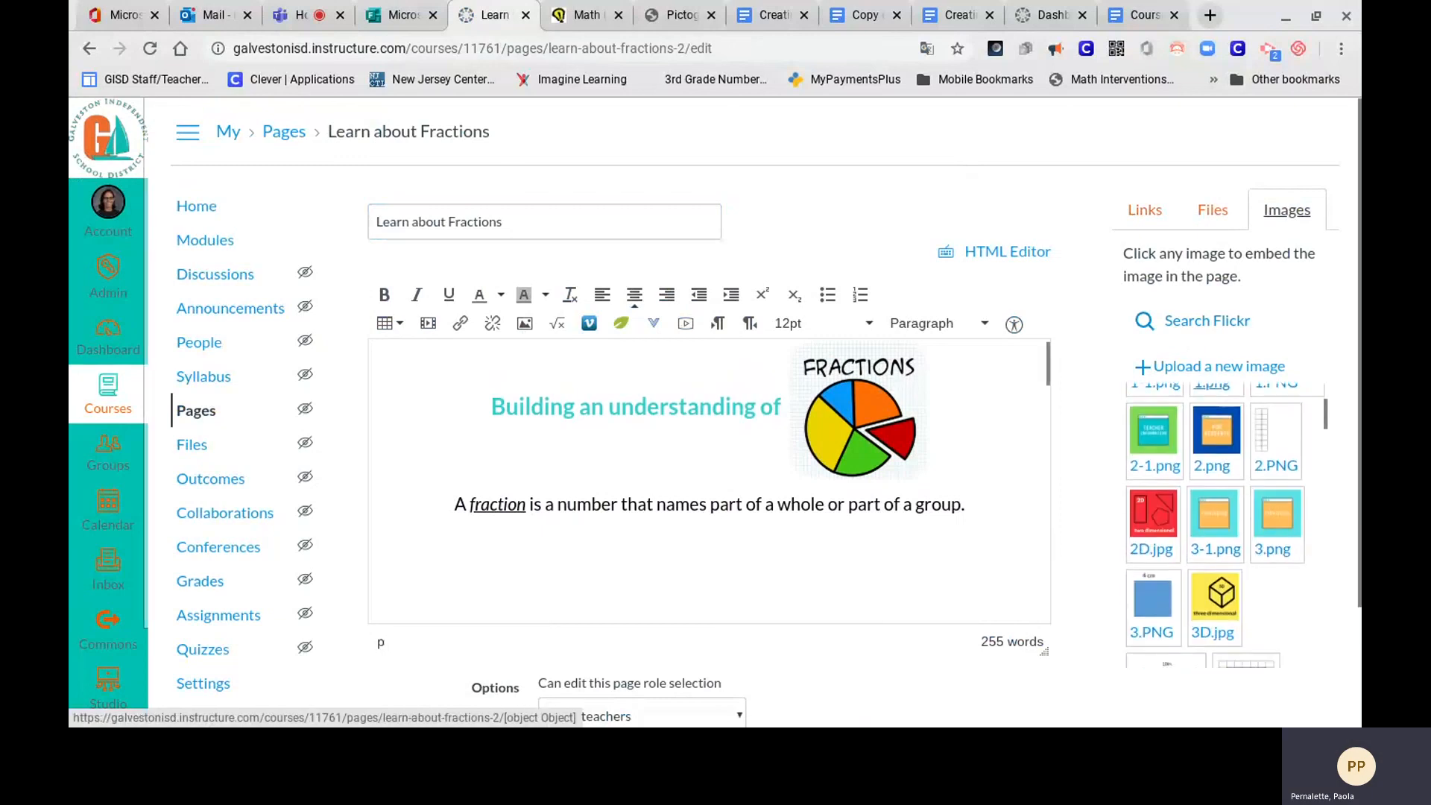
{"action": "scroll", "coordinate": [1226, 548], "scroll_direction": "down", "scroll_amount": 4}
{"action": "scroll", "coordinate": [1226, 547], "scroll_direction": "up", "scroll_amount": 4}
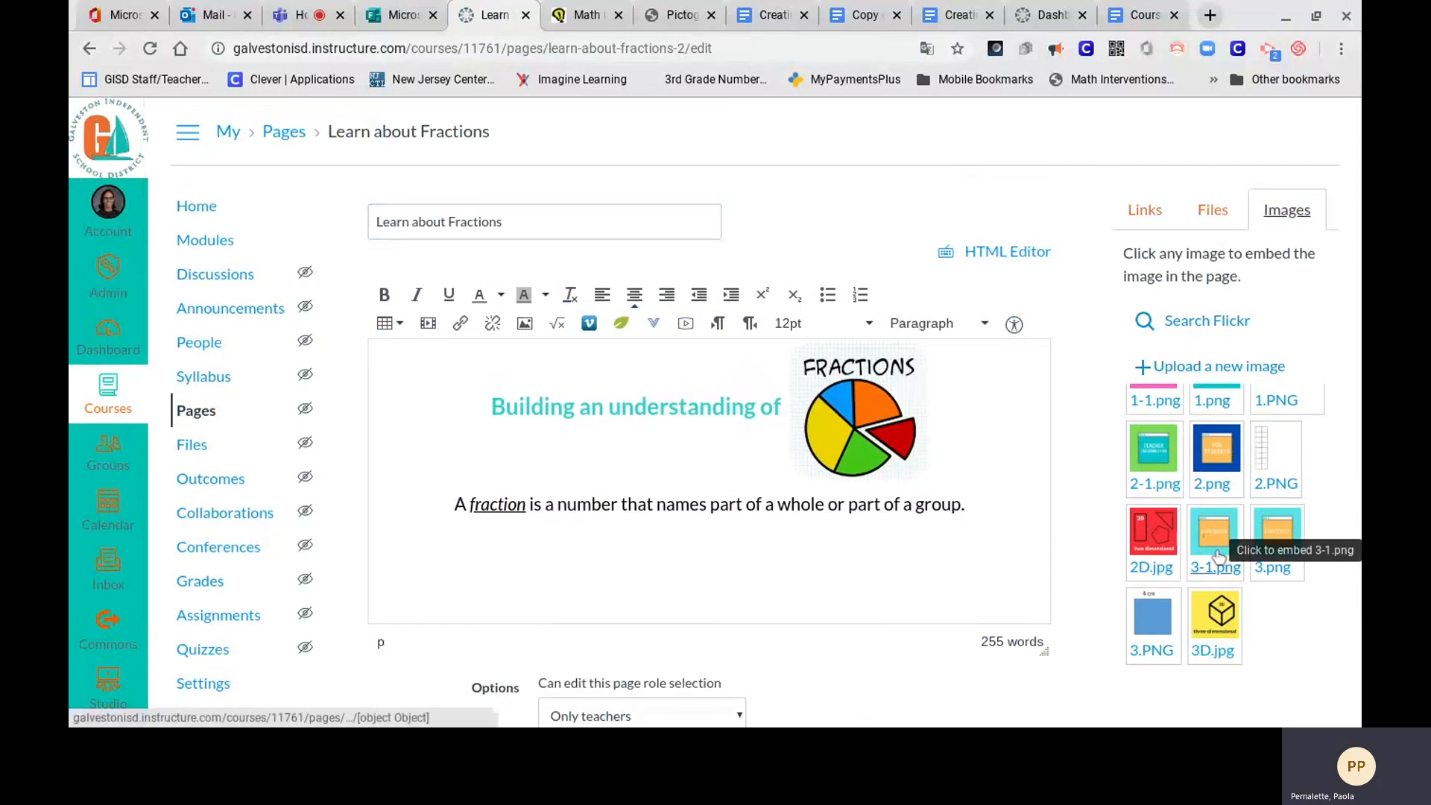
{"action": "scroll", "coordinate": [1222, 540], "scroll_direction": "down", "scroll_amount": 3}
{"action": "scroll", "coordinate": [1174, 553], "scroll_direction": "down", "scroll_amount": 5}
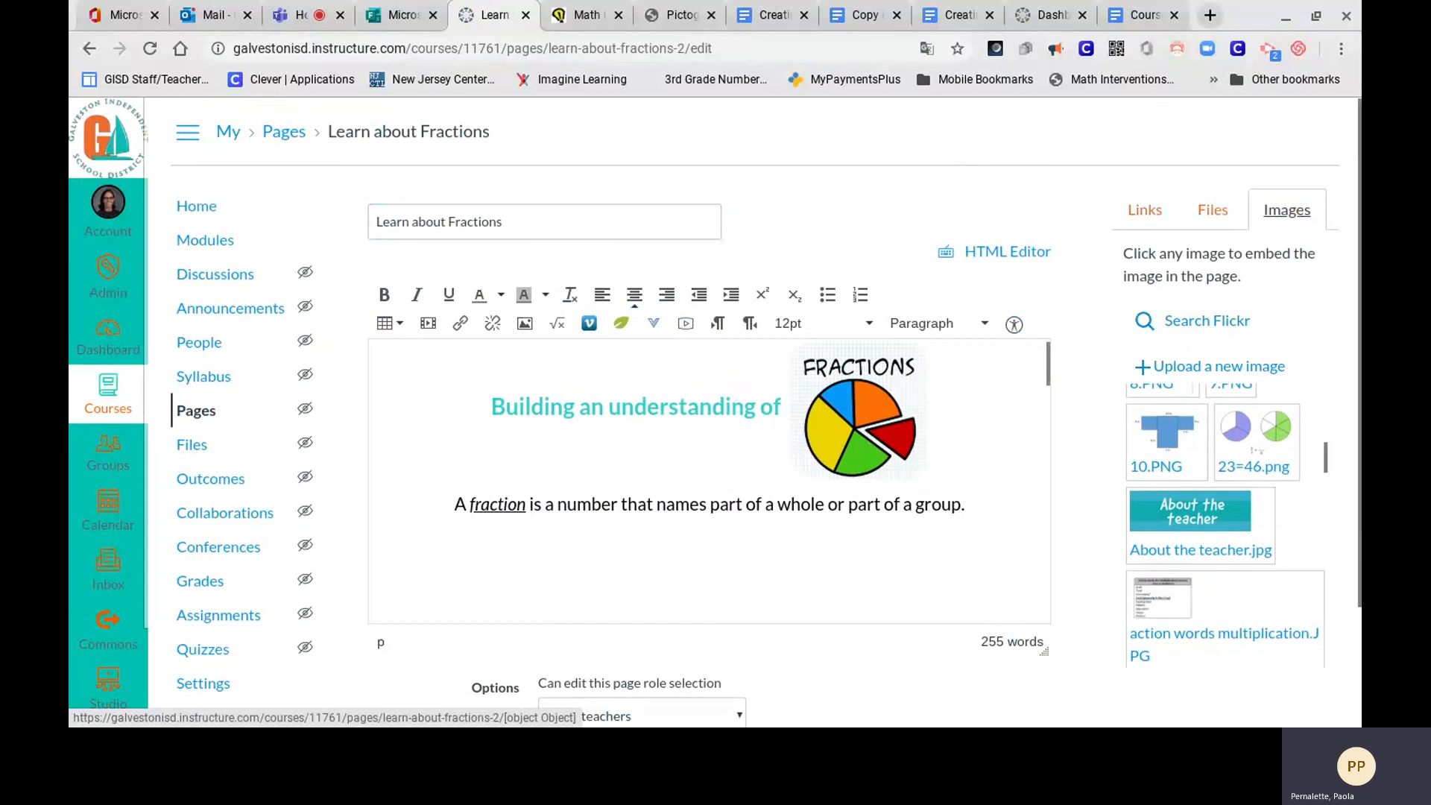
{"action": "left_click", "coordinate": [1276, 441]}
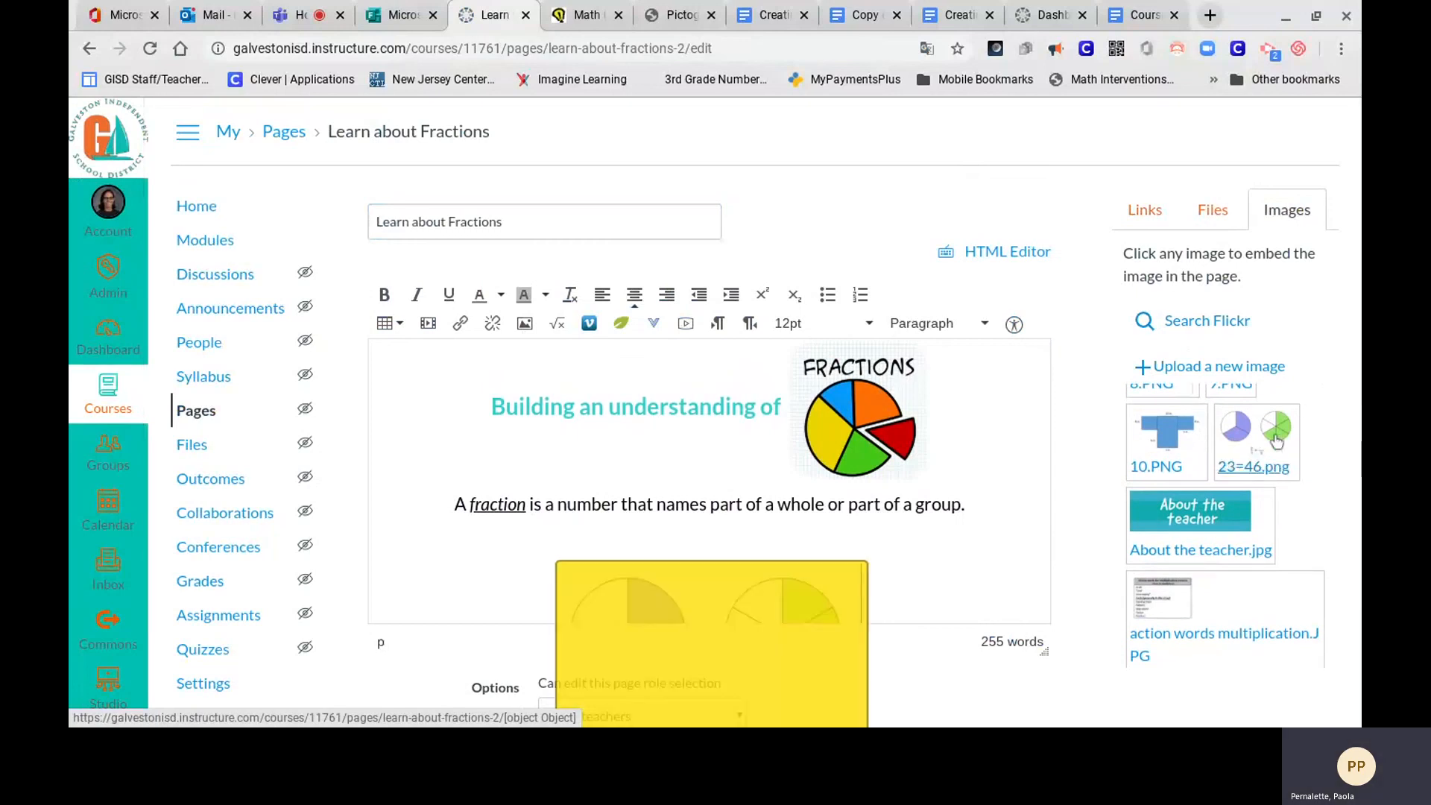
{"action": "scroll", "coordinate": [917, 565], "scroll_direction": "down", "scroll_amount": 2}
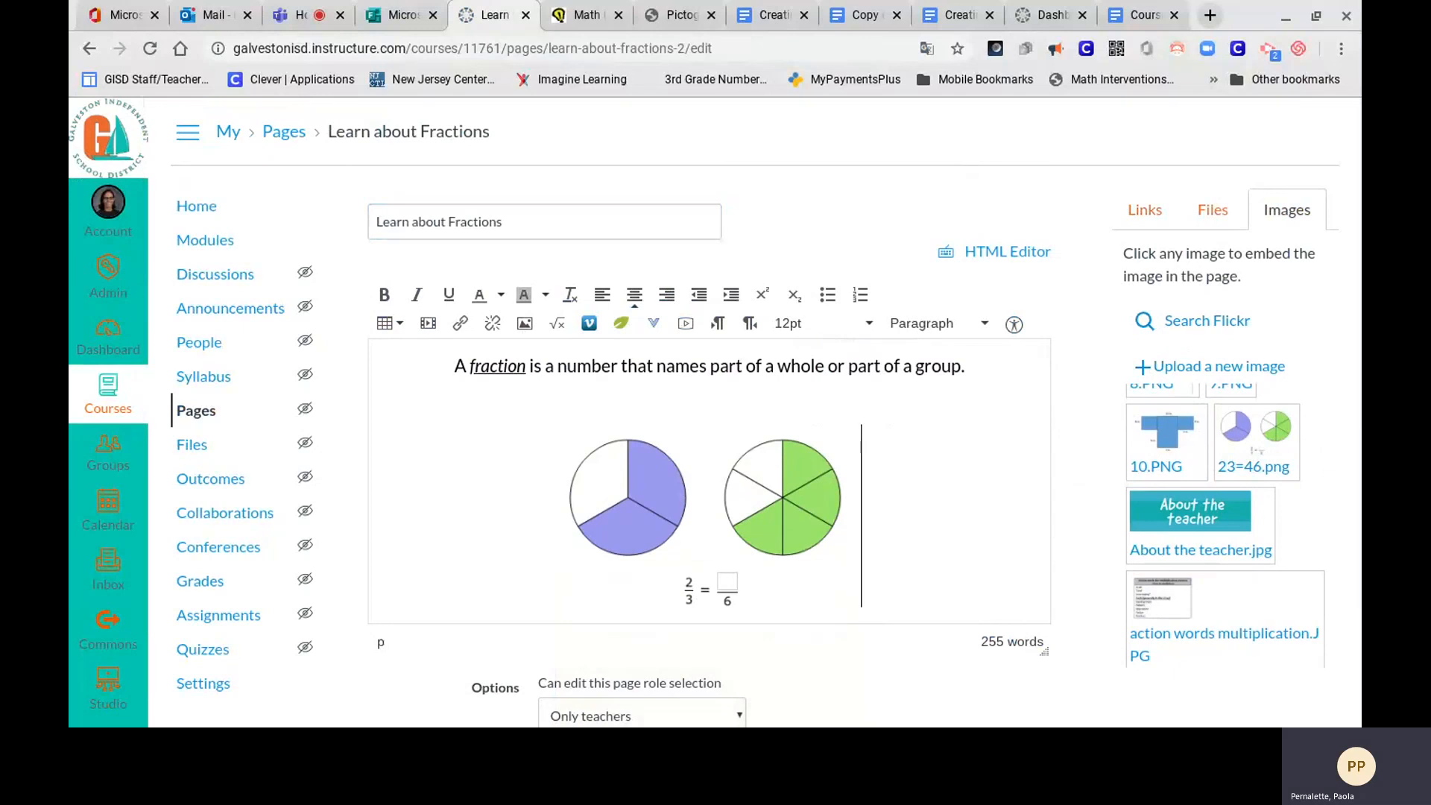
Step: Delete the embedded pie-chart image and the blank line below the fraction definition
{"action": "key", "text": "BackSpace"}
{"action": "key", "text": "BackSpace"}
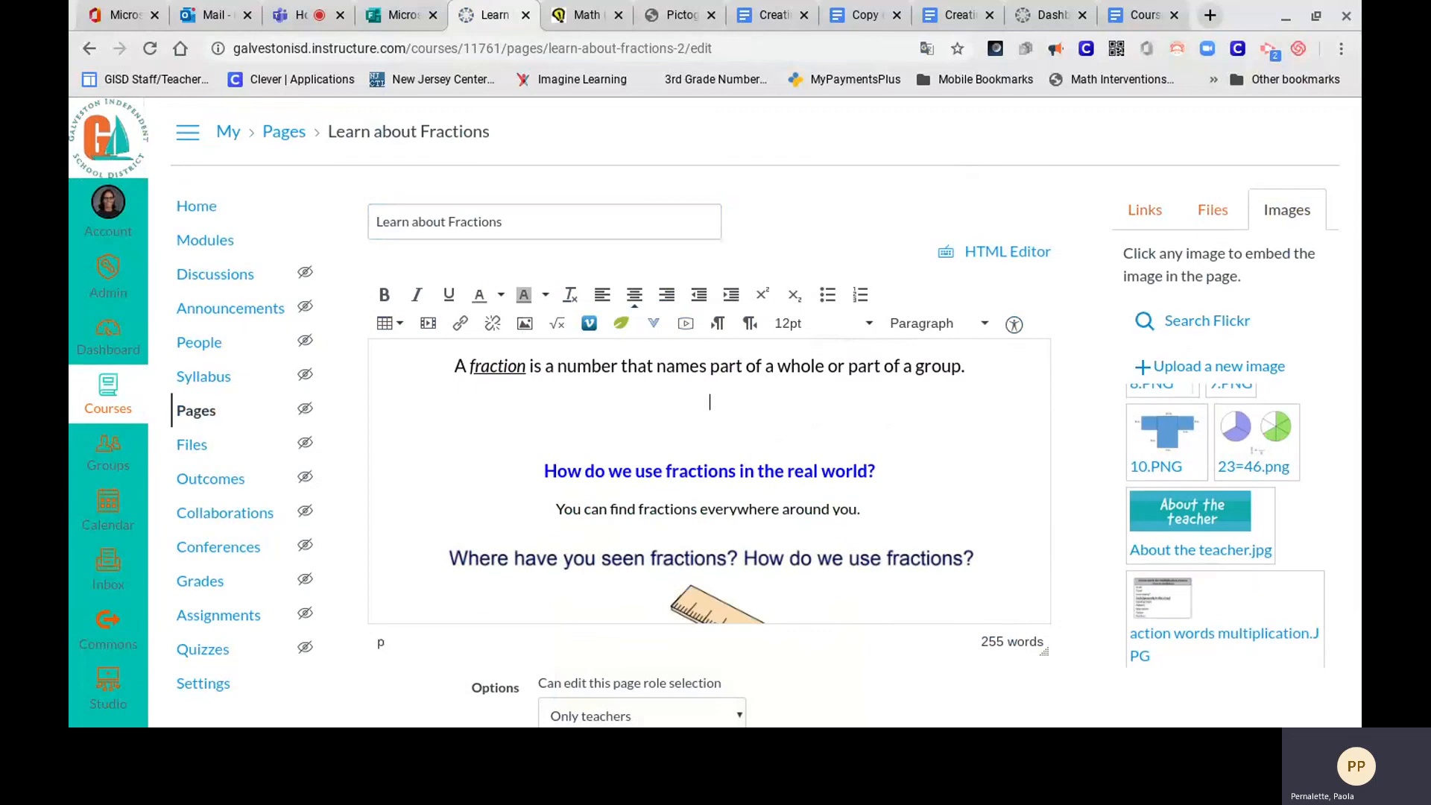
{"action": "key", "text": "BackSpace"}
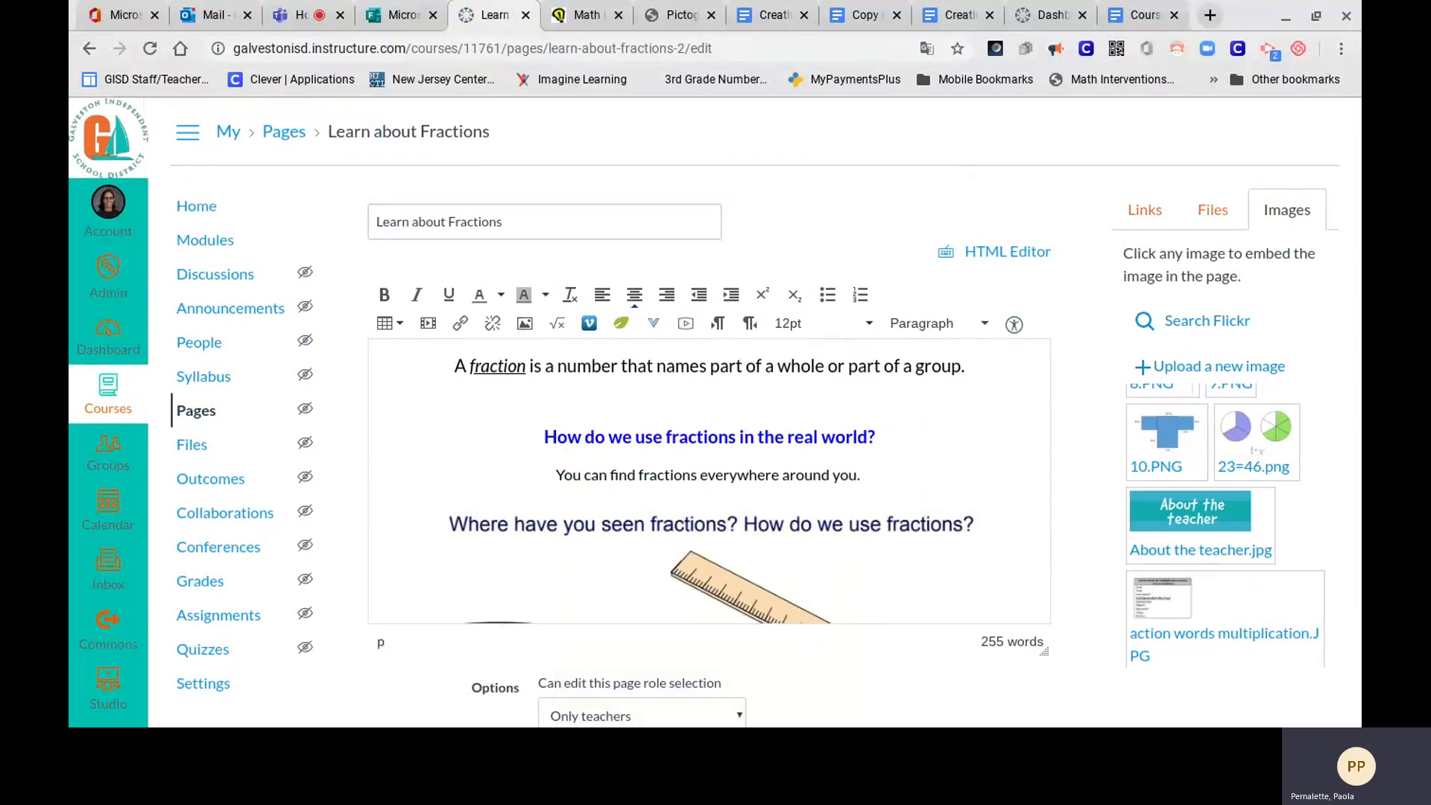
Step: Review the page content from the fraction heading down to the "Fractions Made Easy" image
{"action": "scroll", "coordinate": [850, 447], "scroll_direction": "up", "scroll_amount": 2}
{"action": "scroll", "coordinate": [850, 386], "scroll_direction": "down", "scroll_amount": 2}
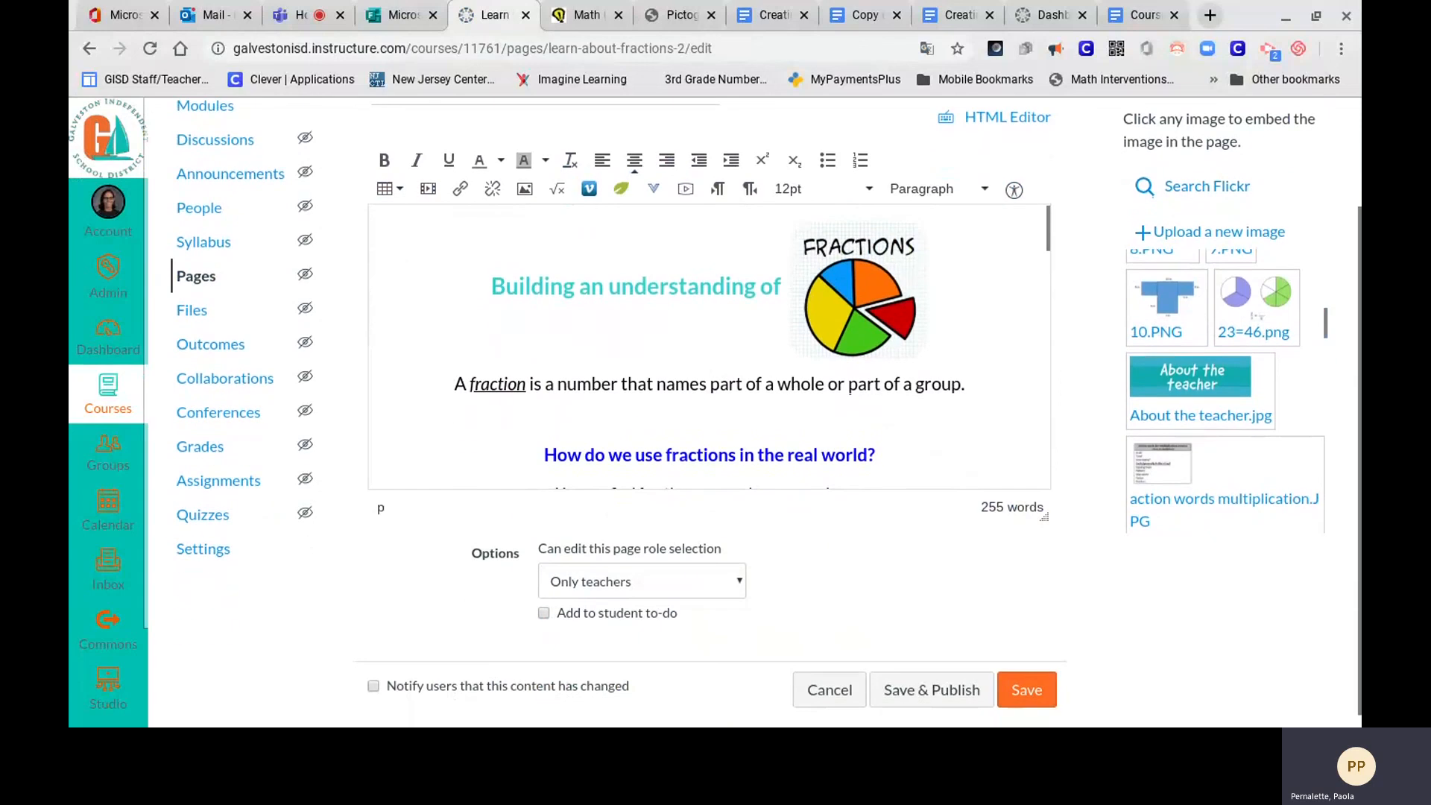
{"action": "scroll", "coordinate": [850, 387], "scroll_direction": "down", "scroll_amount": 4}
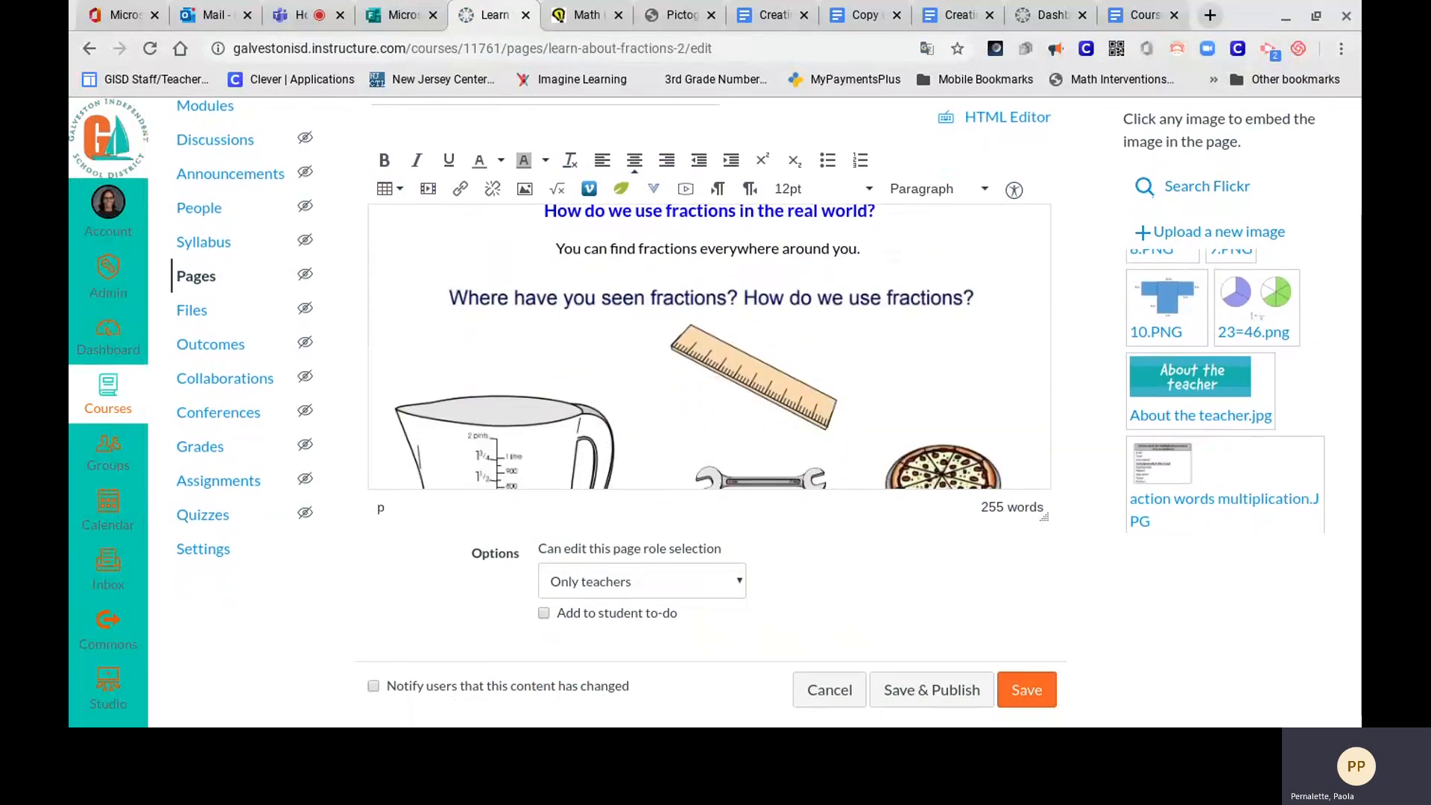
{"action": "scroll", "coordinate": [708, 346], "scroll_direction": "down", "scroll_amount": 5}
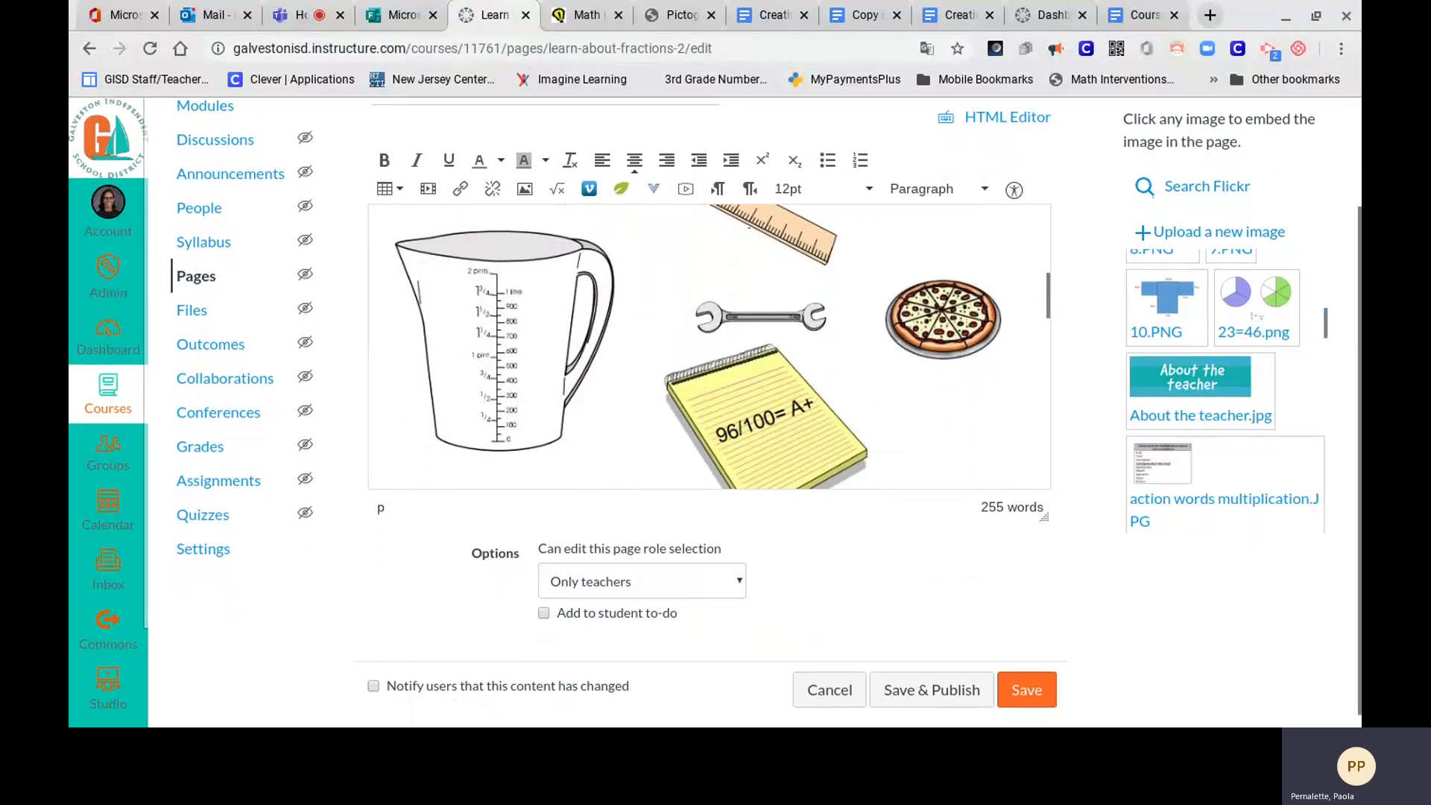
{"action": "scroll", "coordinate": [709, 347], "scroll_direction": "down", "scroll_amount": 5}
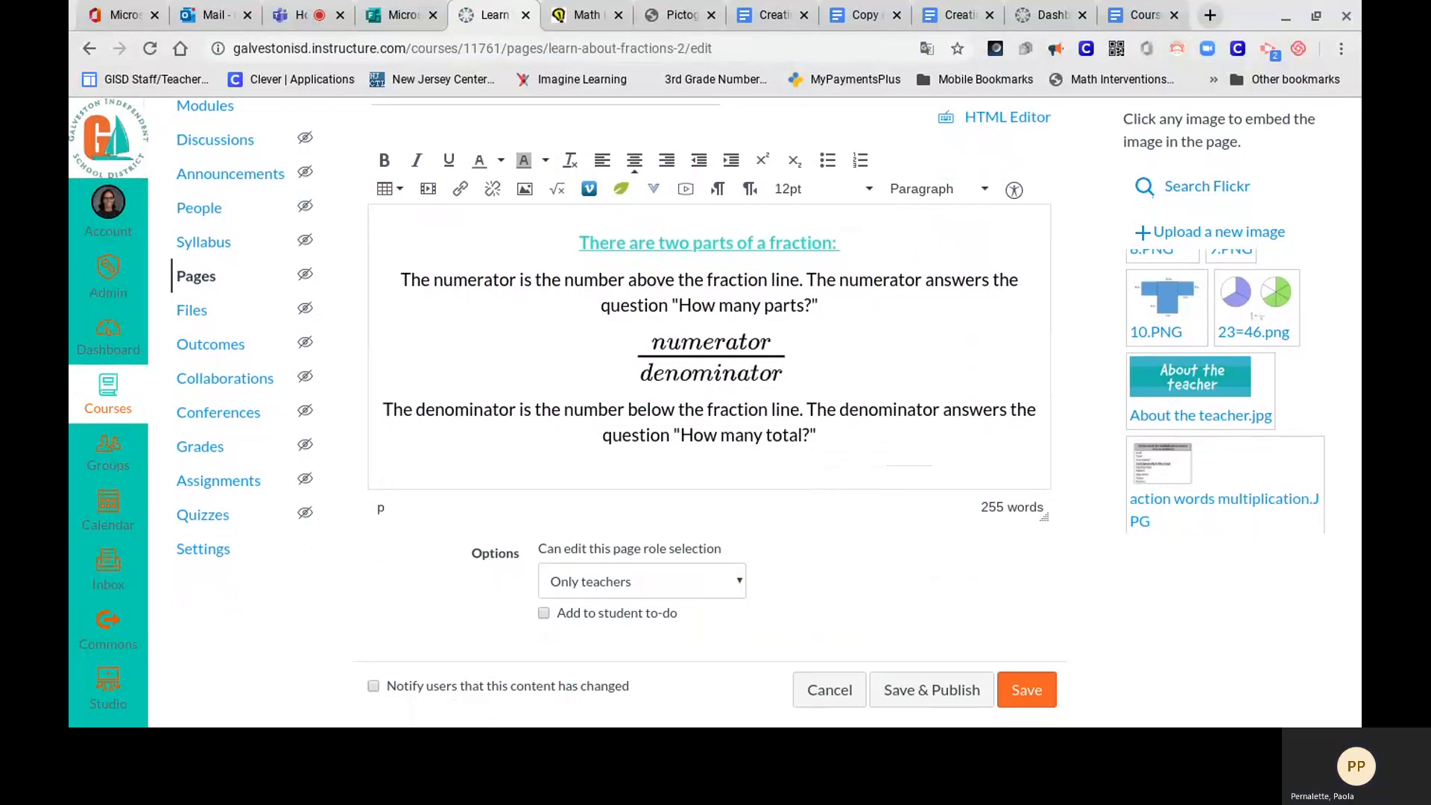
{"action": "scroll", "coordinate": [709, 346], "scroll_direction": "down", "scroll_amount": 3}
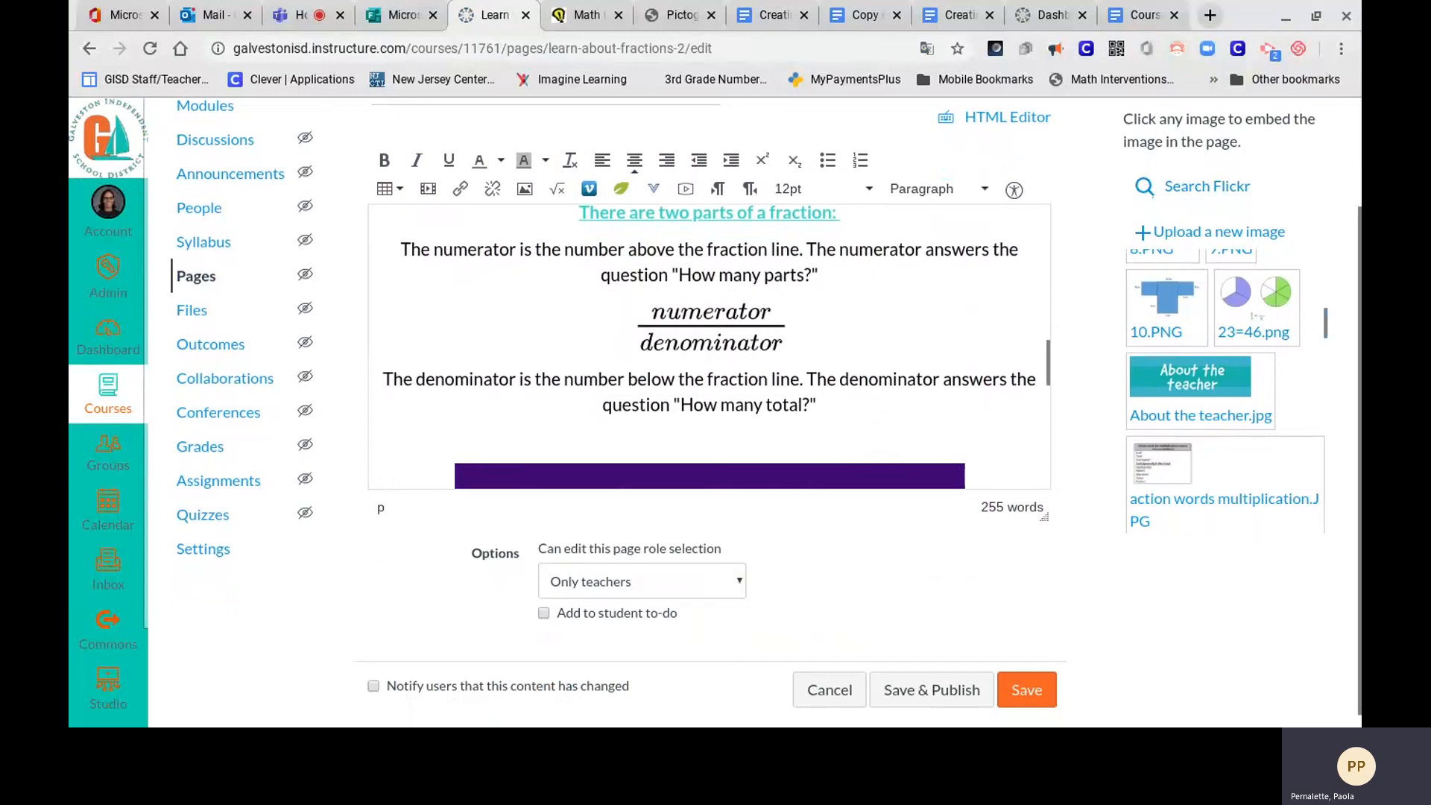
{"action": "scroll", "coordinate": [709, 347], "scroll_direction": "down", "scroll_amount": 5}
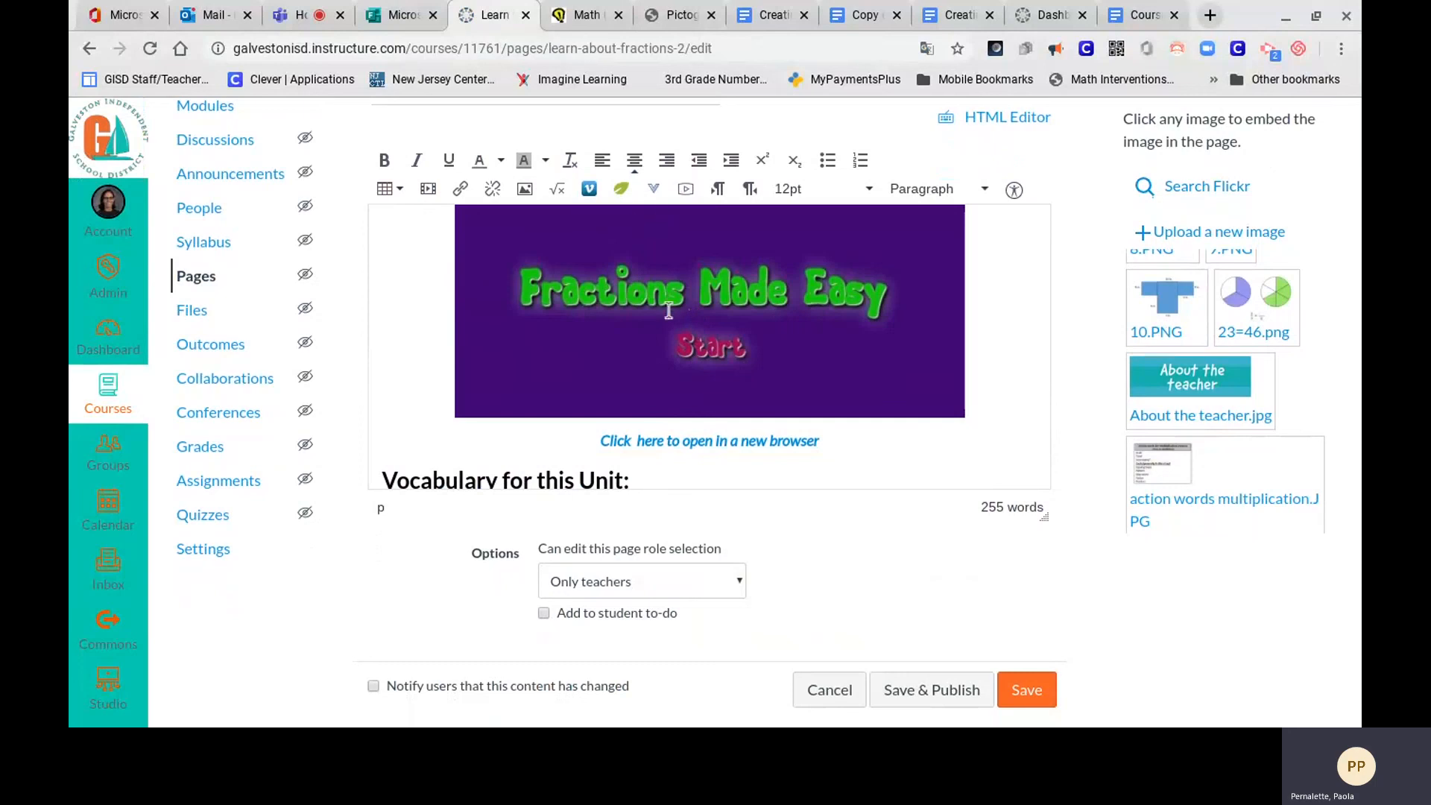
Step: Copy the website URL behind the "Click here to open in a new browser" text, leaving that link as it is
{"action": "left_click", "coordinate": [461, 192]}
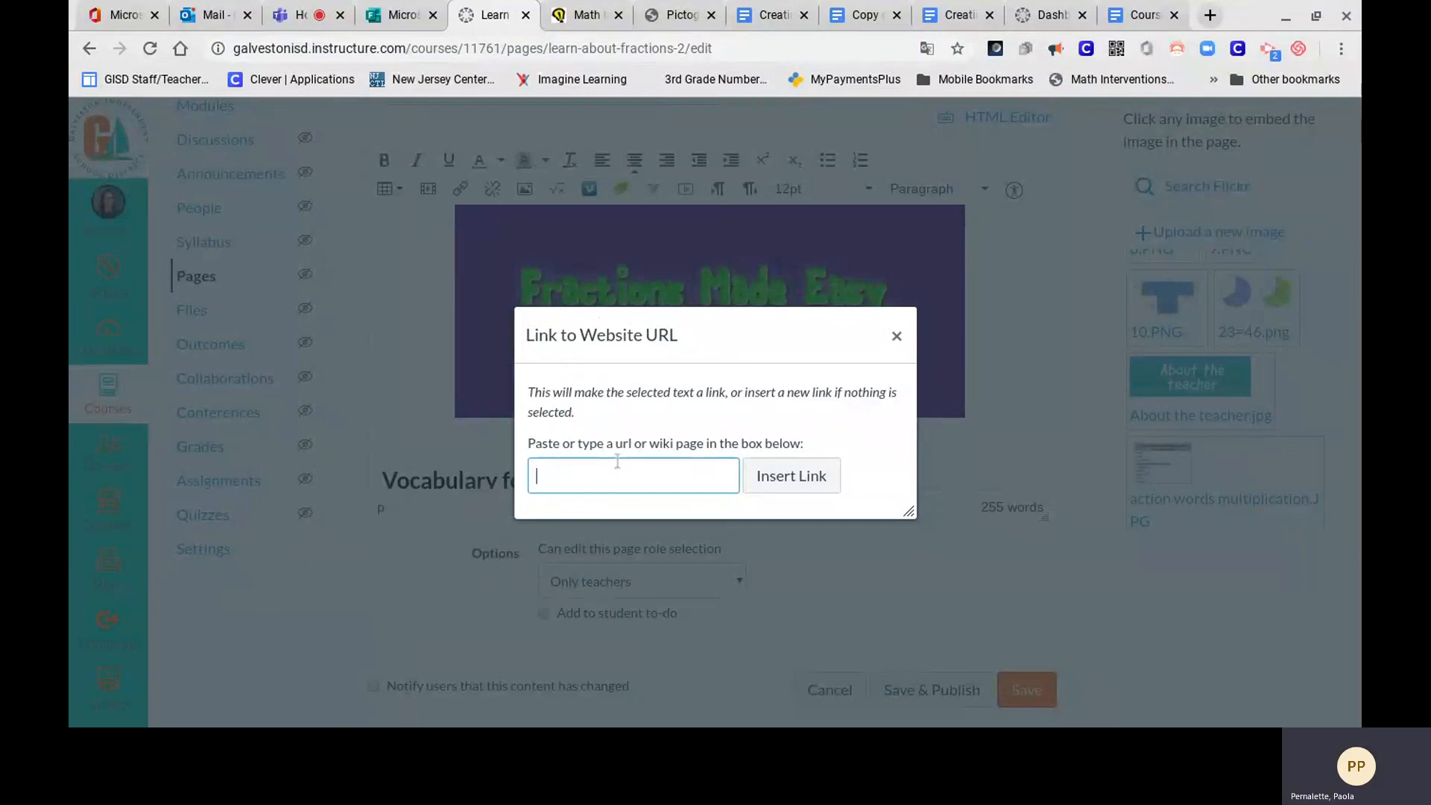
{"action": "left_click", "coordinate": [895, 337]}
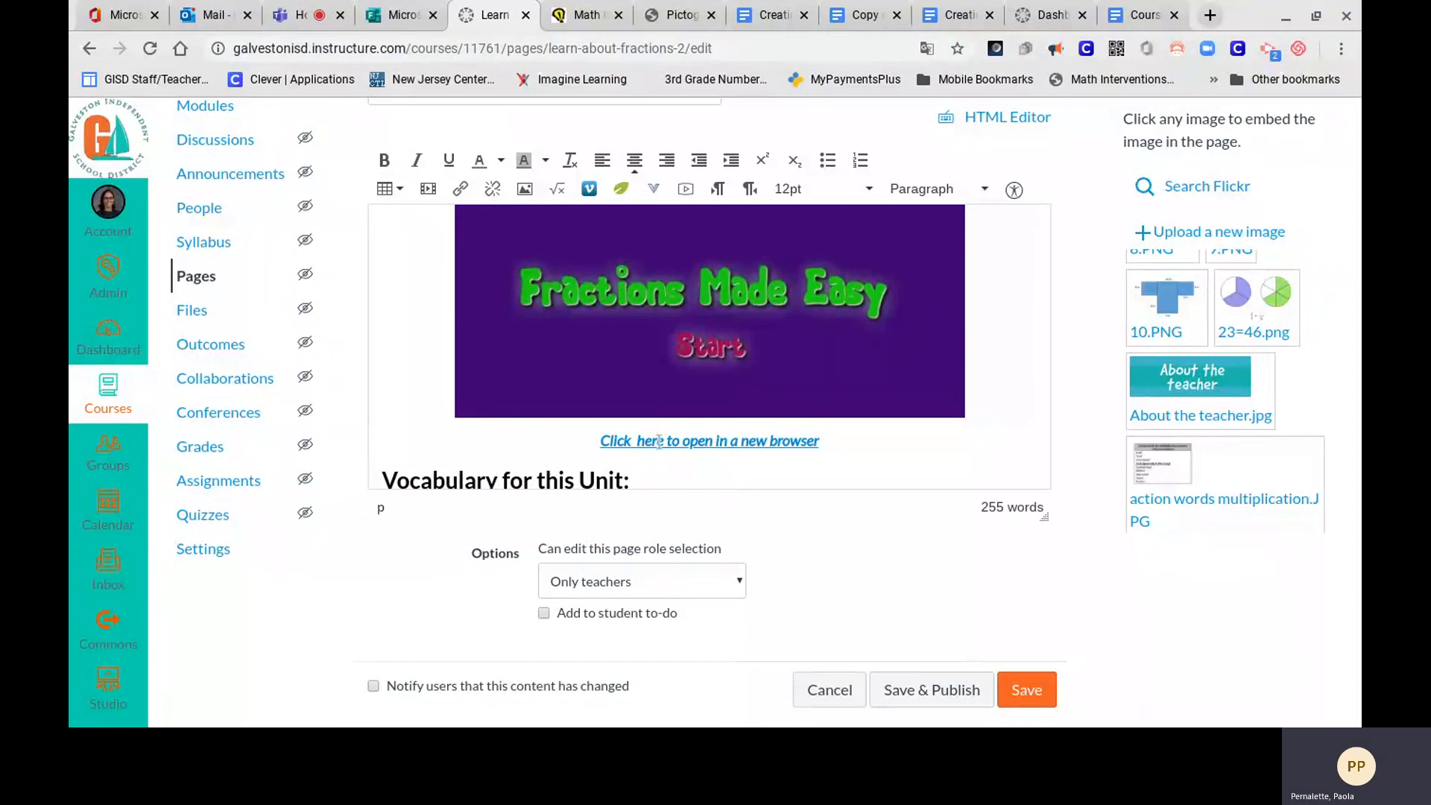
{"action": "left_click", "coordinate": [460, 190]}
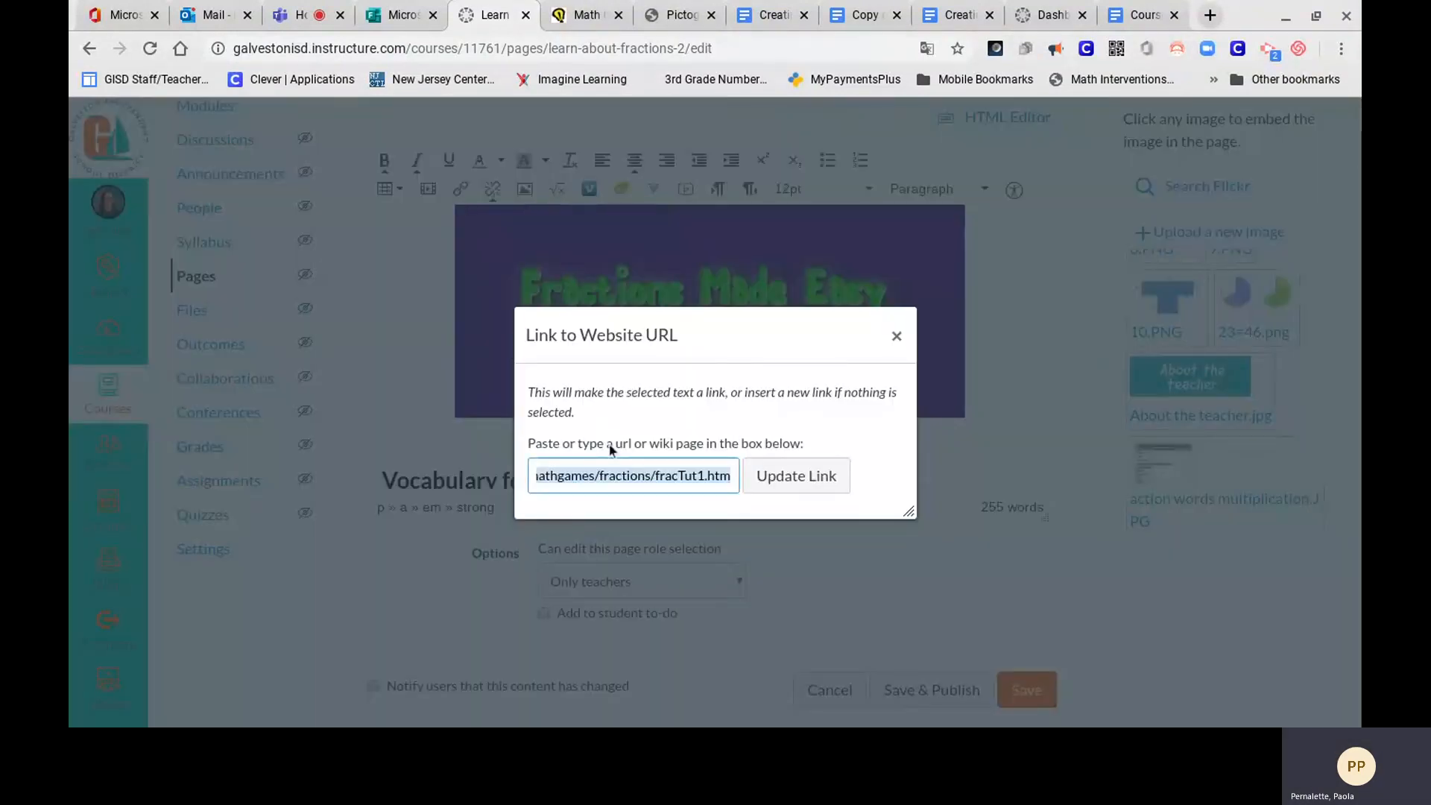
{"action": "left_click", "coordinate": [897, 336]}
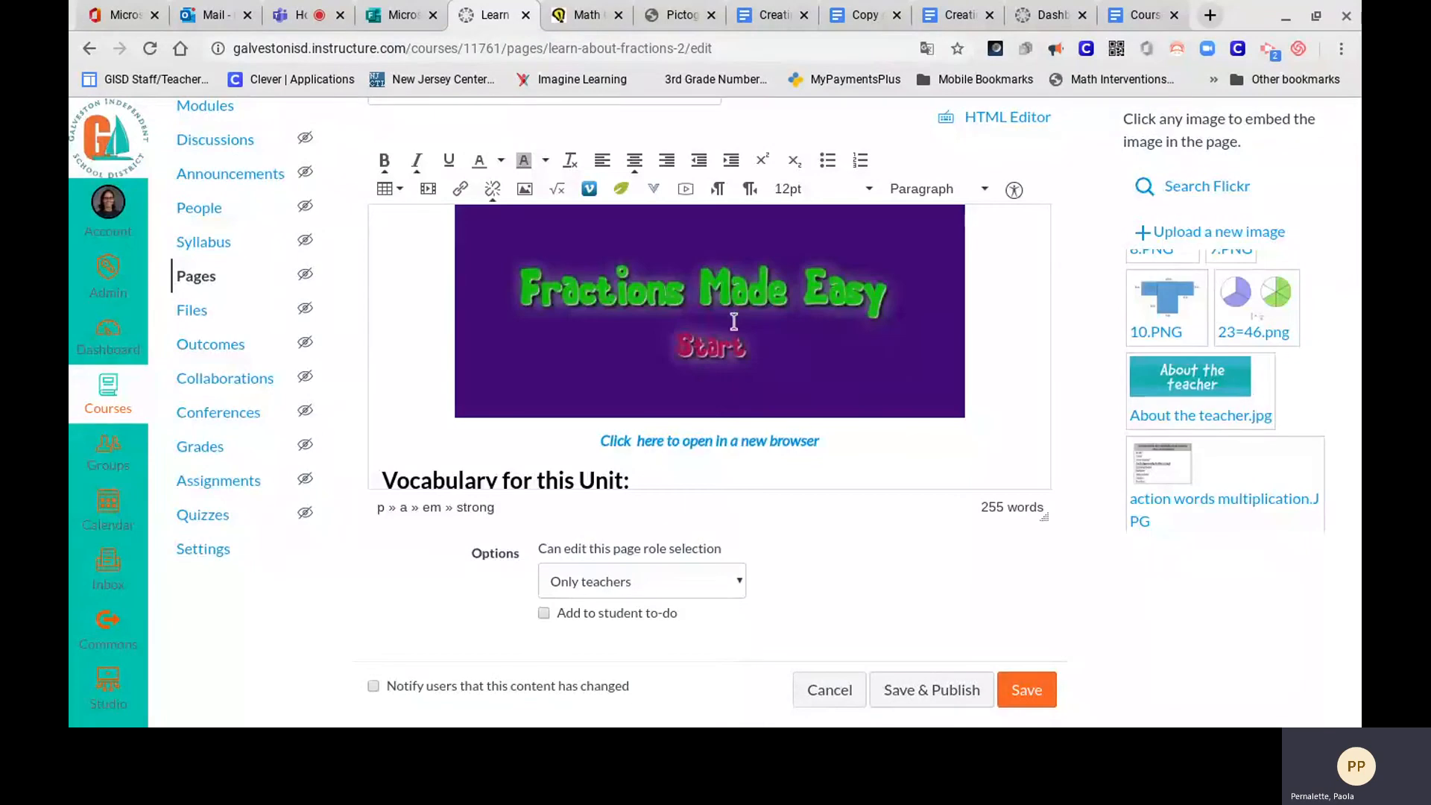
Step: Remove the link from the "Fractions Made Easy" image and relink the image to the copied fracTut1.htm URL
{"action": "left_click", "coordinate": [734, 321]}
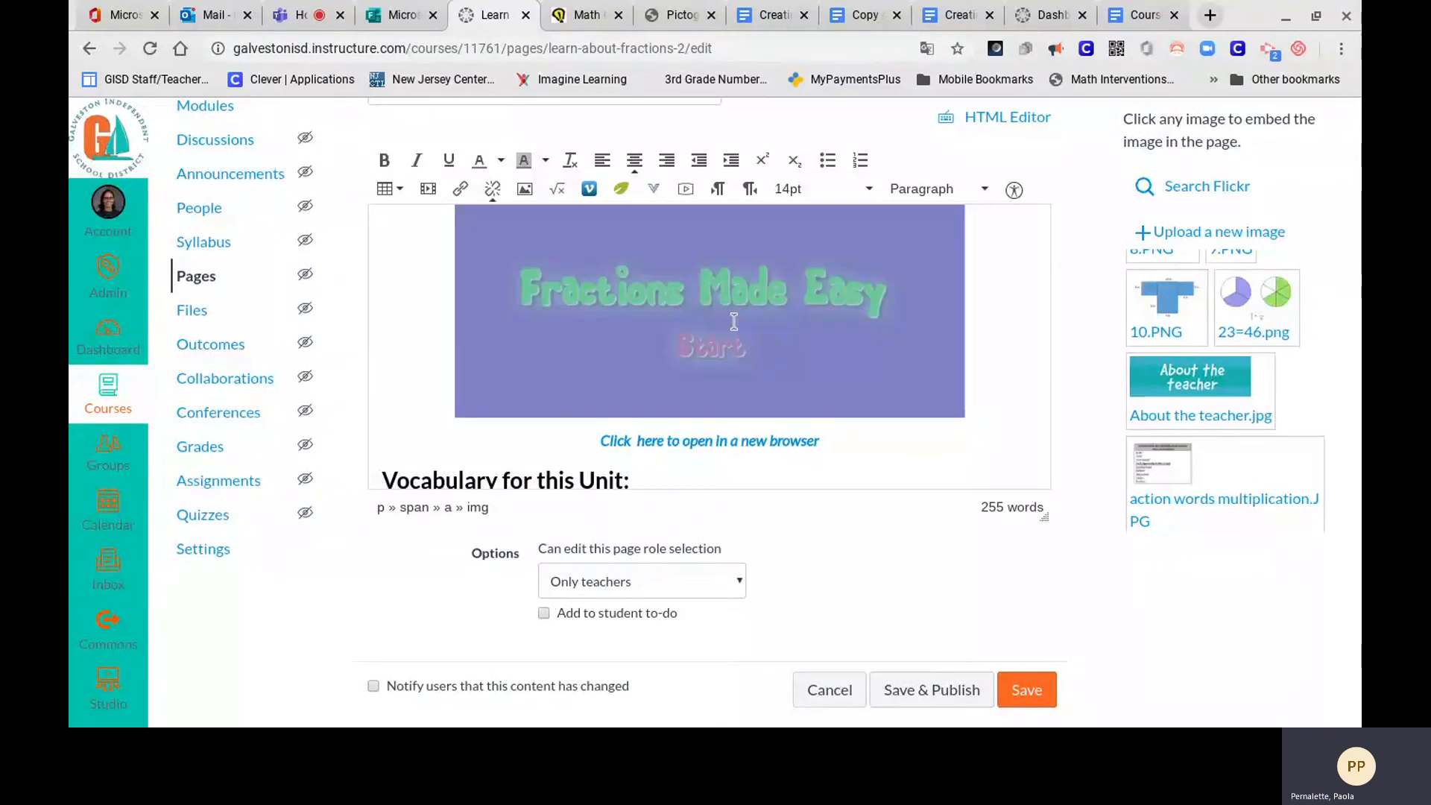
{"action": "left_click", "coordinate": [493, 190]}
{"action": "left_click", "coordinate": [458, 191]}
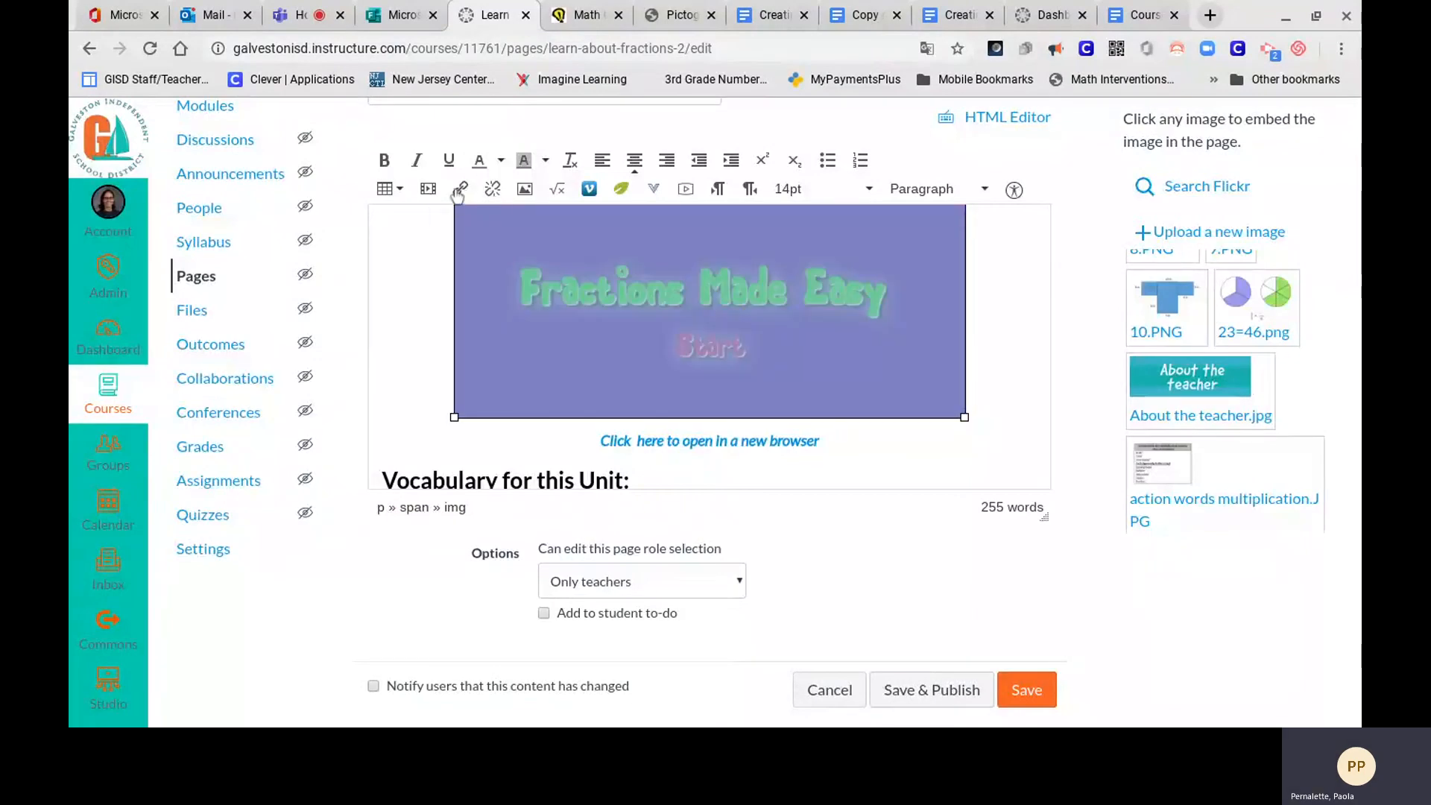
{"action": "left_click", "coordinate": [591, 477]}
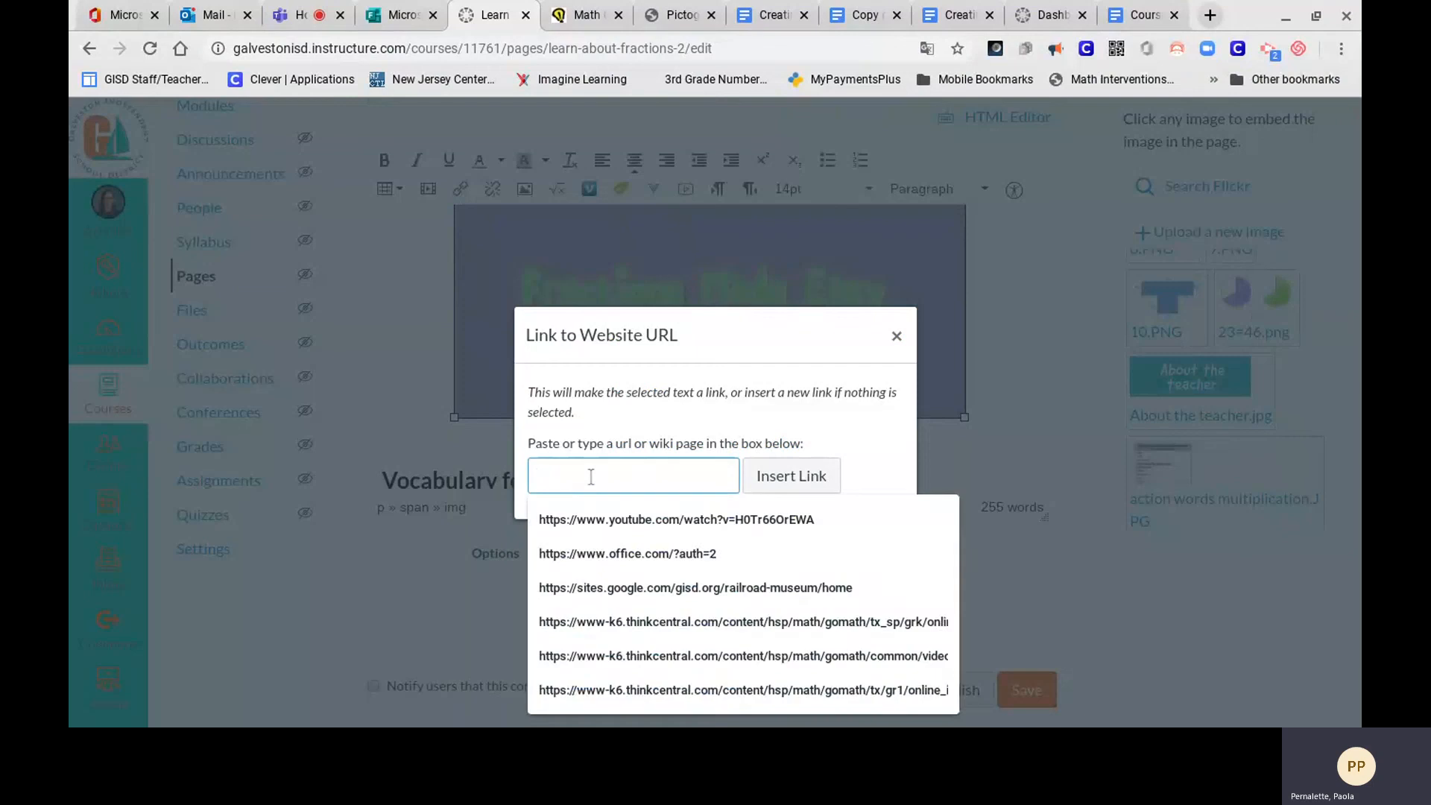
{"action": "key", "text": "ctrl+v"}
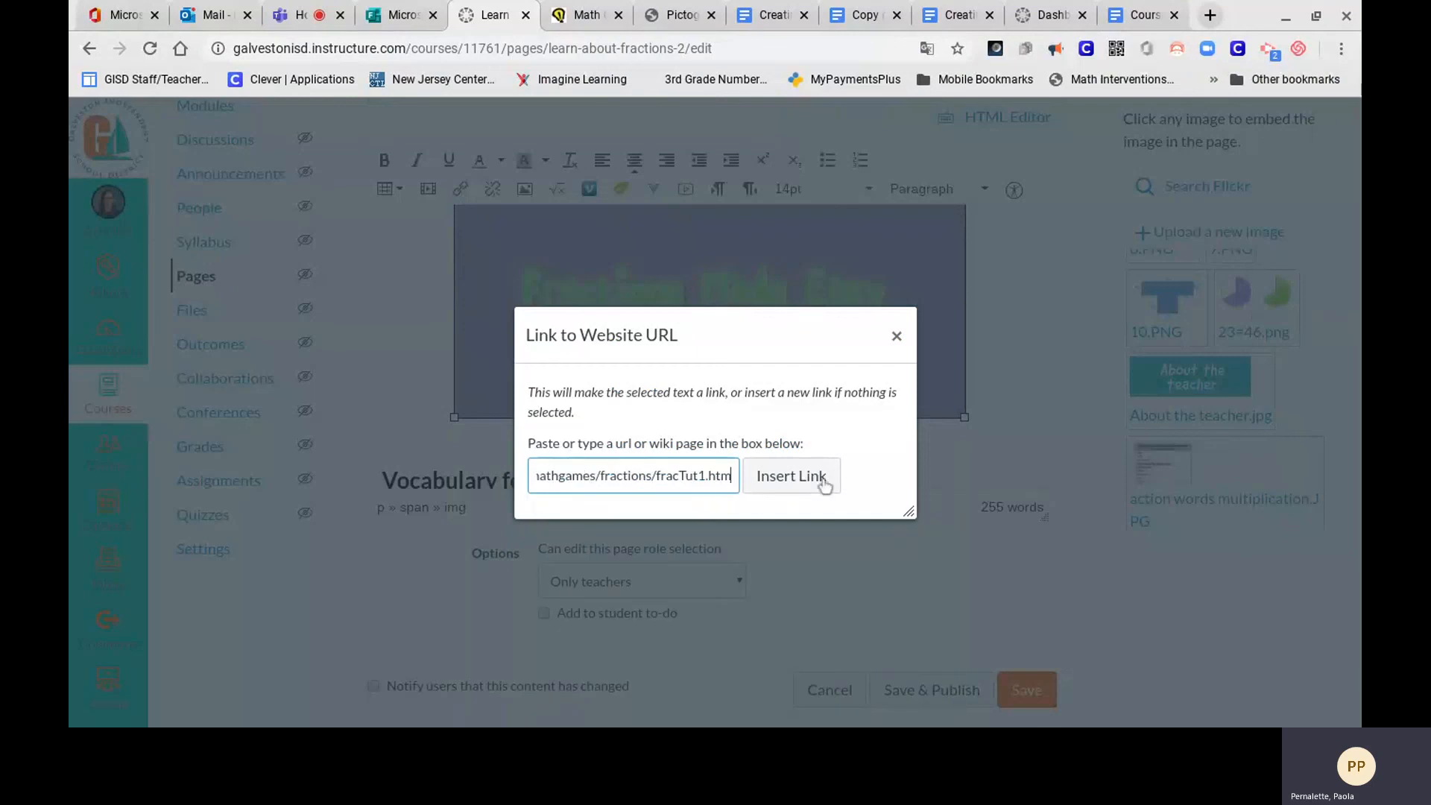
{"action": "left_click", "coordinate": [798, 480]}
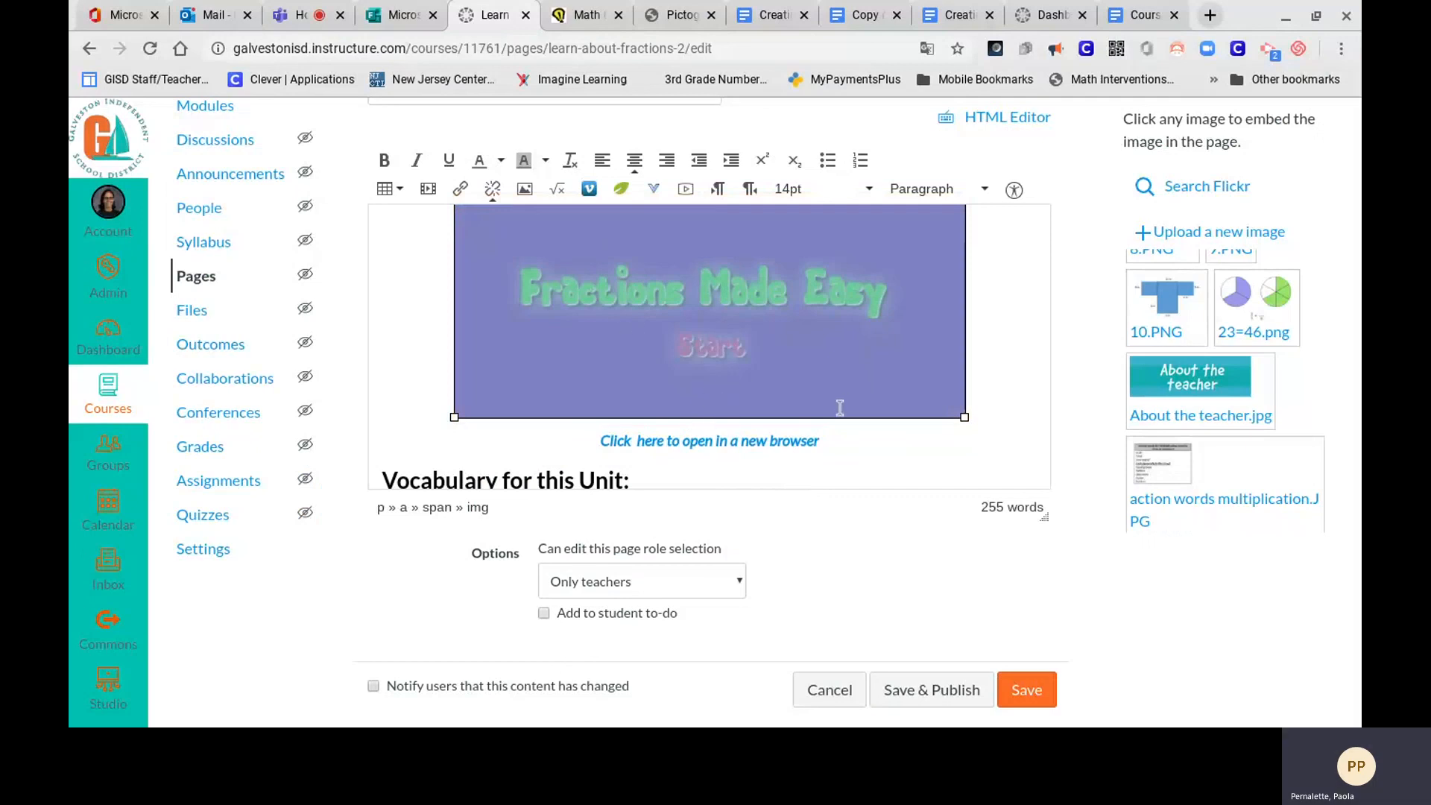
Step: Review the "Vocabulary for this Unit" section below the linked image
{"action": "scroll", "coordinate": [709, 346], "scroll_direction": "down", "scroll_amount": 3}
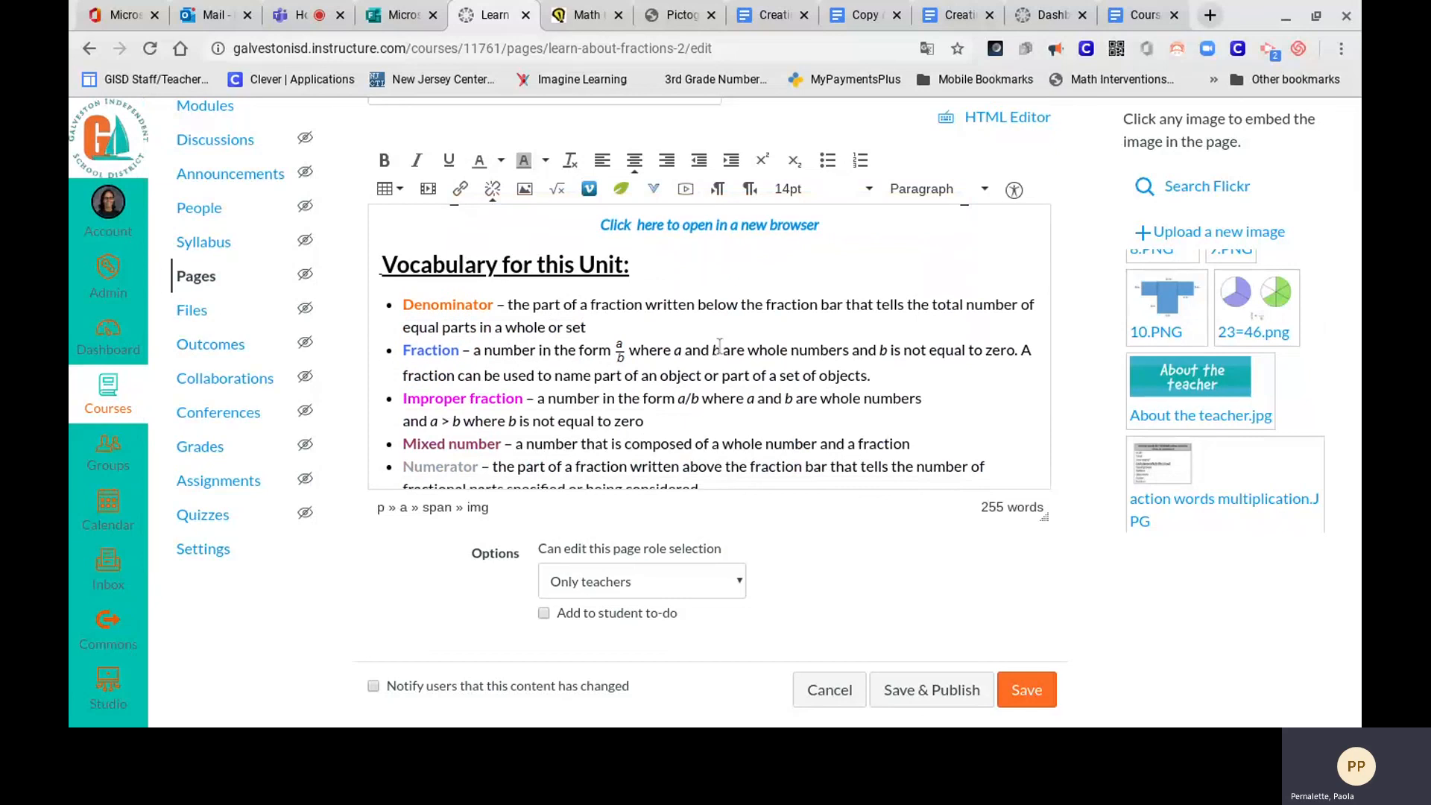
{"action": "scroll", "coordinate": [719, 344], "scroll_direction": "down", "scroll_amount": 5}
{"action": "scroll", "coordinate": [720, 344], "scroll_direction": "up", "scroll_amount": 3}
{"action": "scroll", "coordinate": [719, 344], "scroll_direction": "down", "scroll_amount": 3}
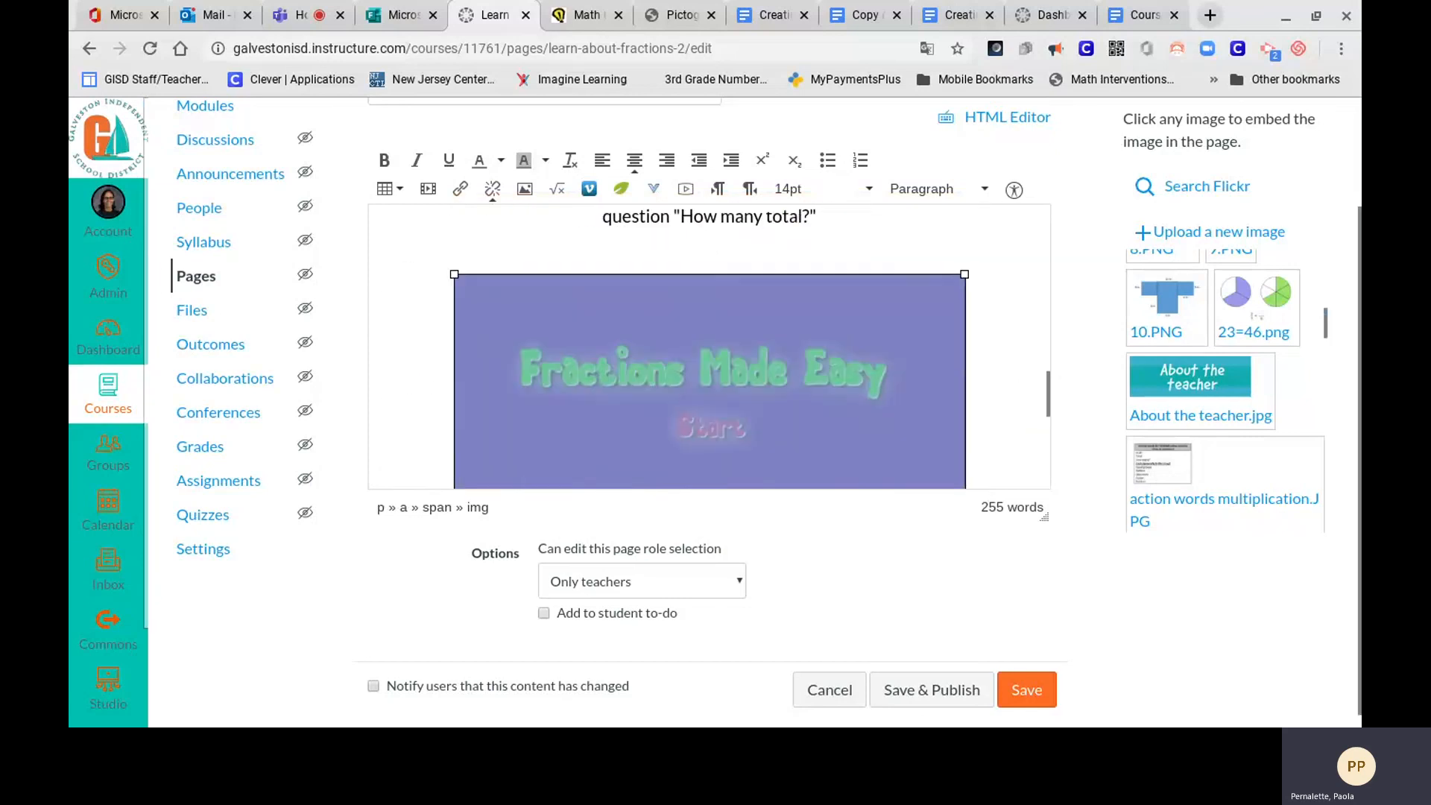
Step: Save and publish the edited "Learn about Fractions" page
{"action": "scroll", "coordinate": [713, 372], "scroll_direction": "down", "scroll_amount": 5}
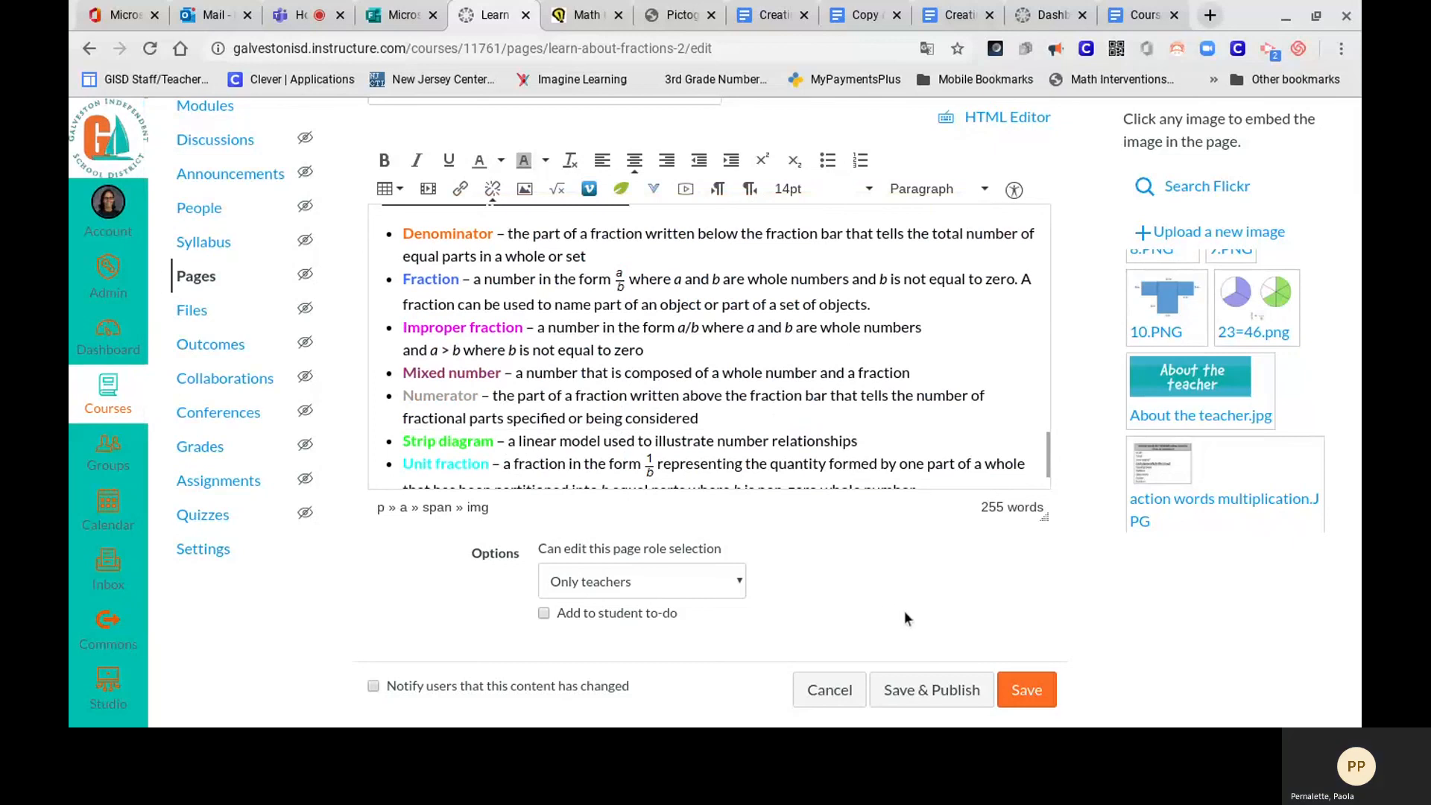
{"action": "left_click", "coordinate": [932, 690]}
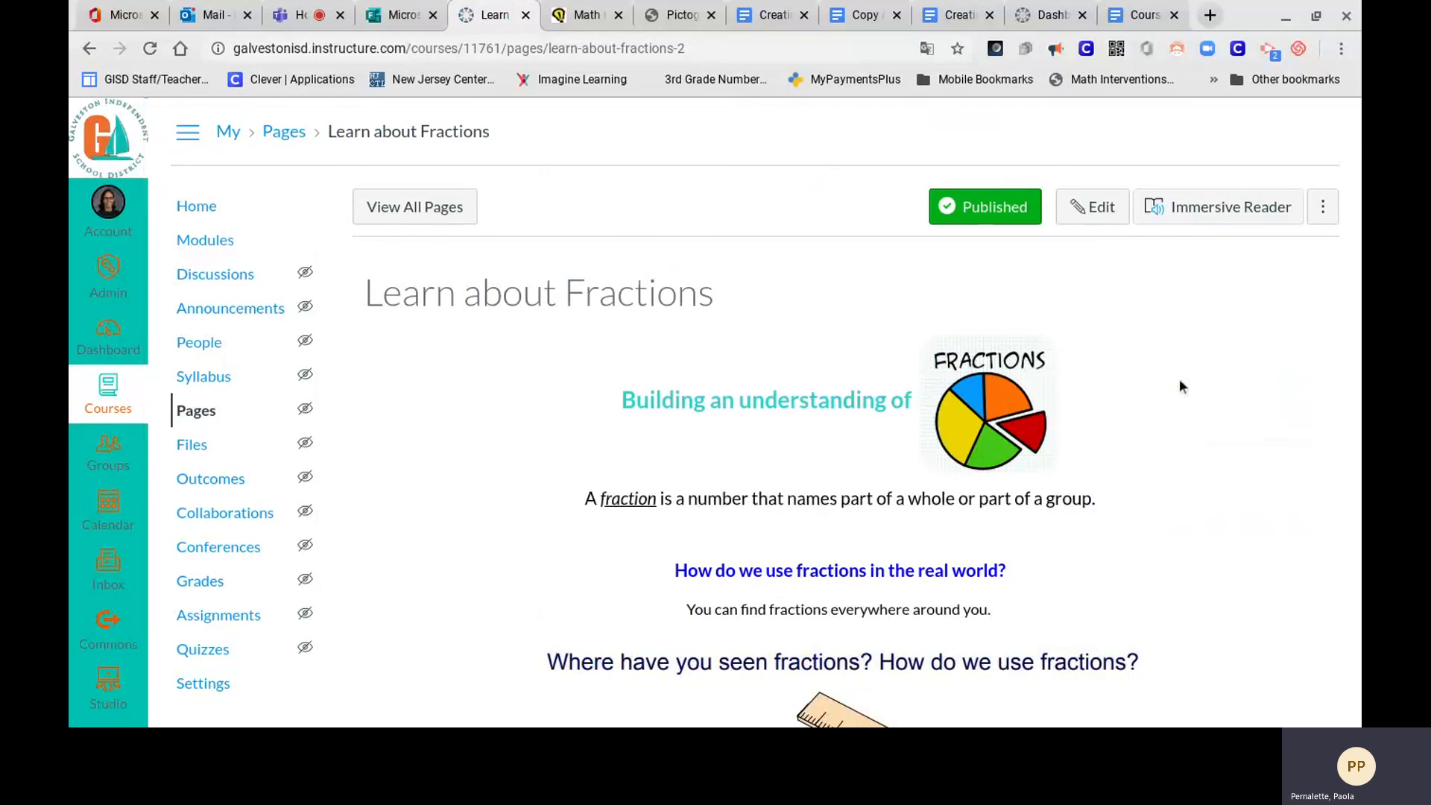
Step: Test the "Click here to open in a new browser" link below the "Fractions Made Easy" image, and return to the Canvas page
{"action": "scroll", "coordinate": [1179, 385], "scroll_direction": "down", "scroll_amount": 3}
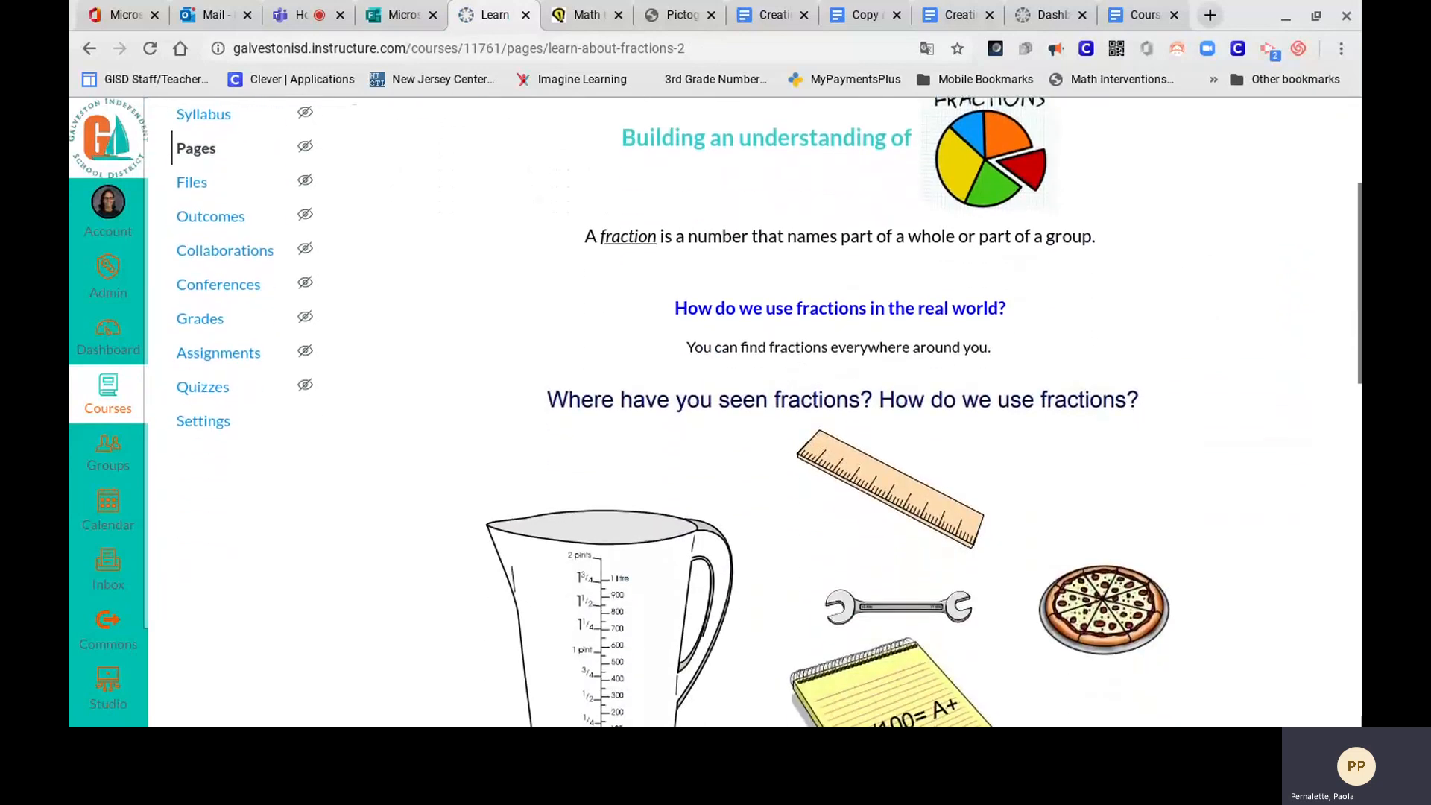
{"action": "scroll", "coordinate": [753, 412], "scroll_direction": "down", "scroll_amount": 5}
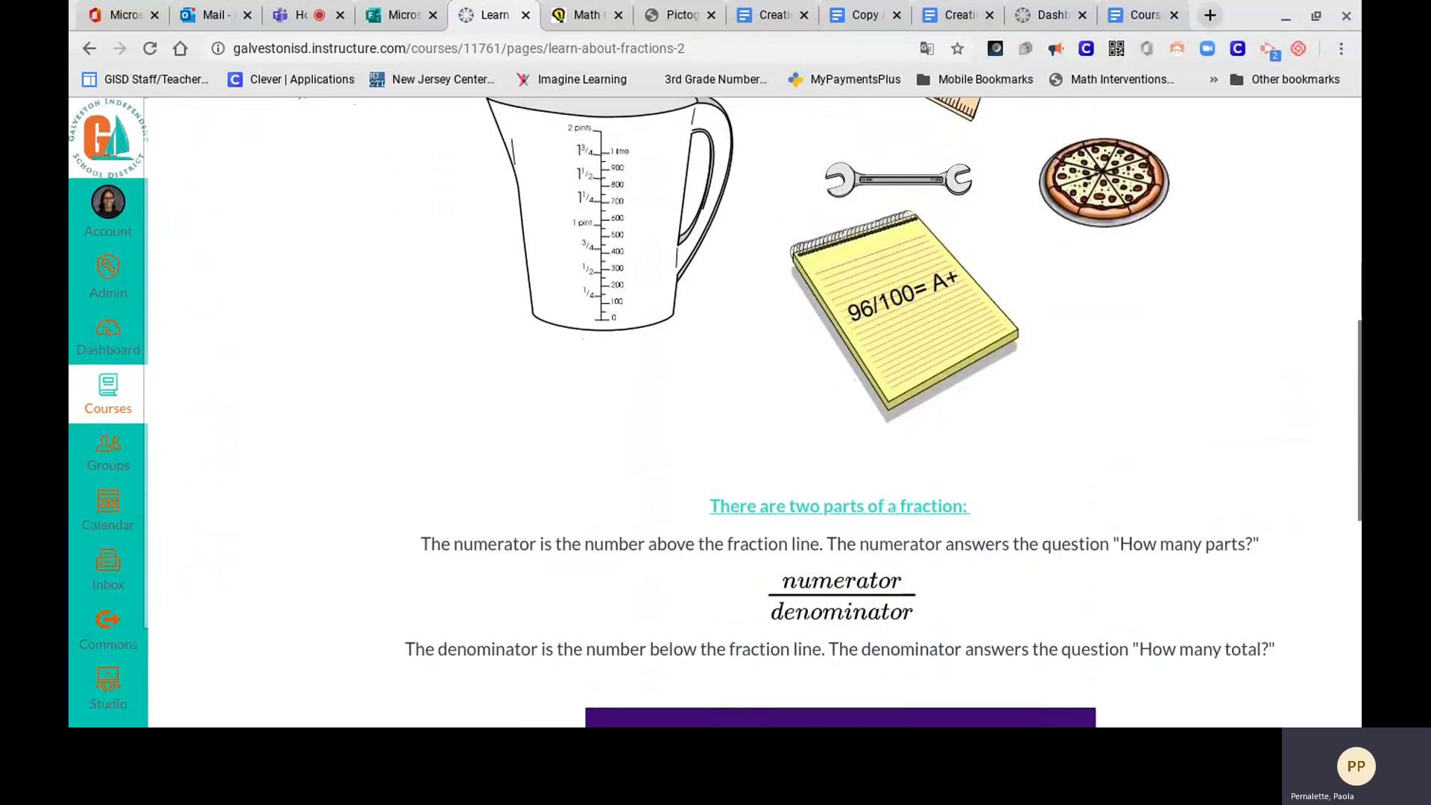
{"action": "scroll", "coordinate": [753, 412], "scroll_direction": "down", "scroll_amount": 6}
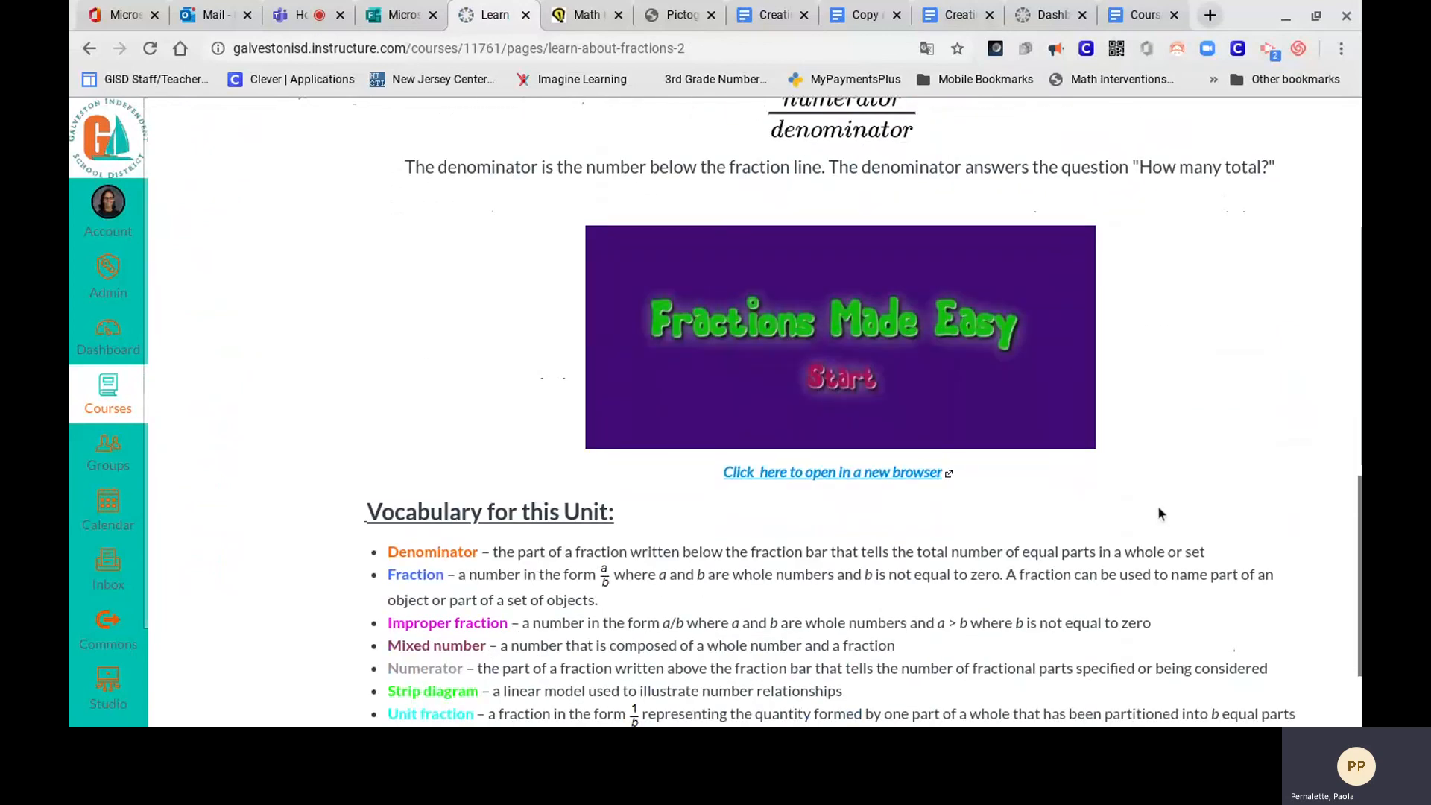
{"action": "left_click", "coordinate": [948, 474]}
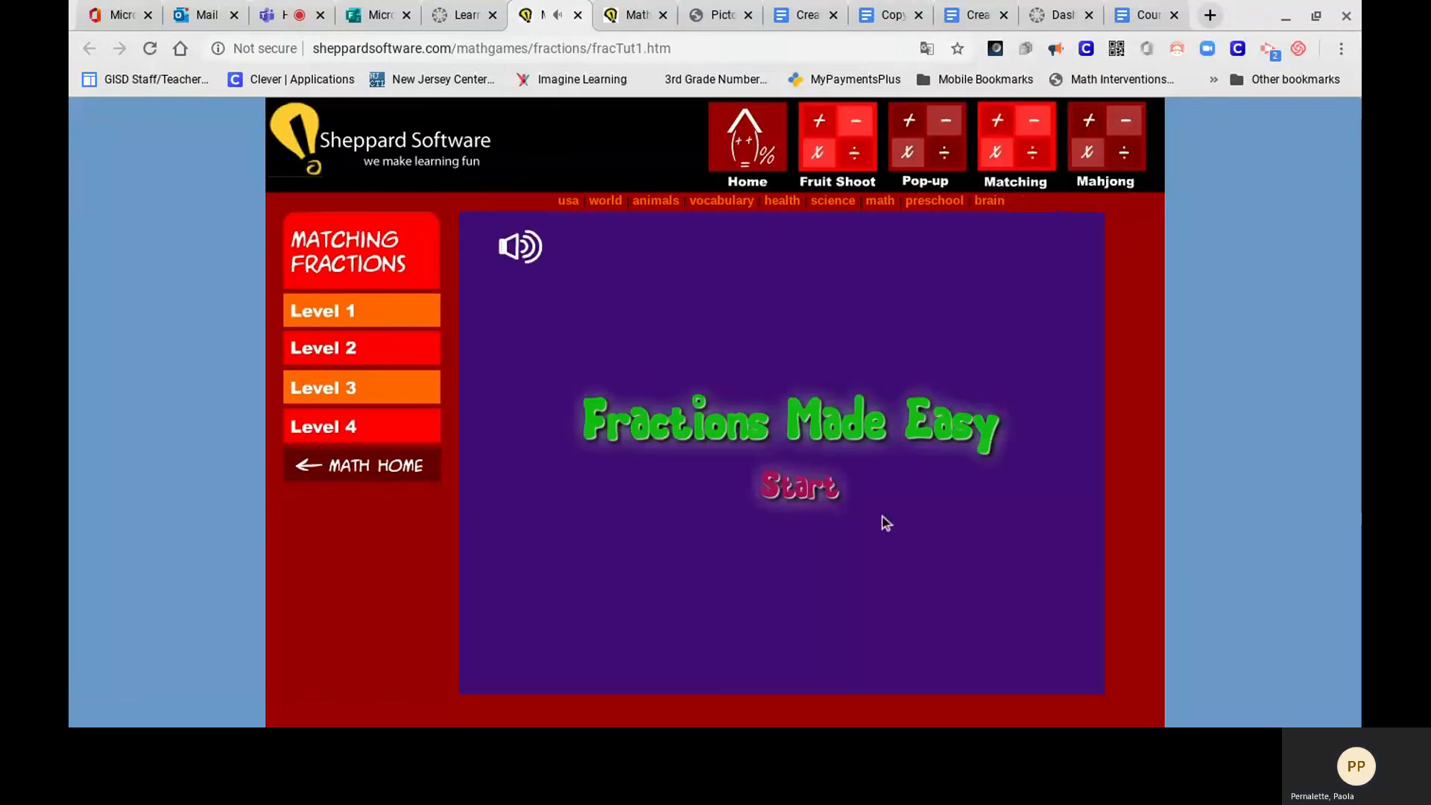
{"action": "left_click", "coordinate": [464, 9]}
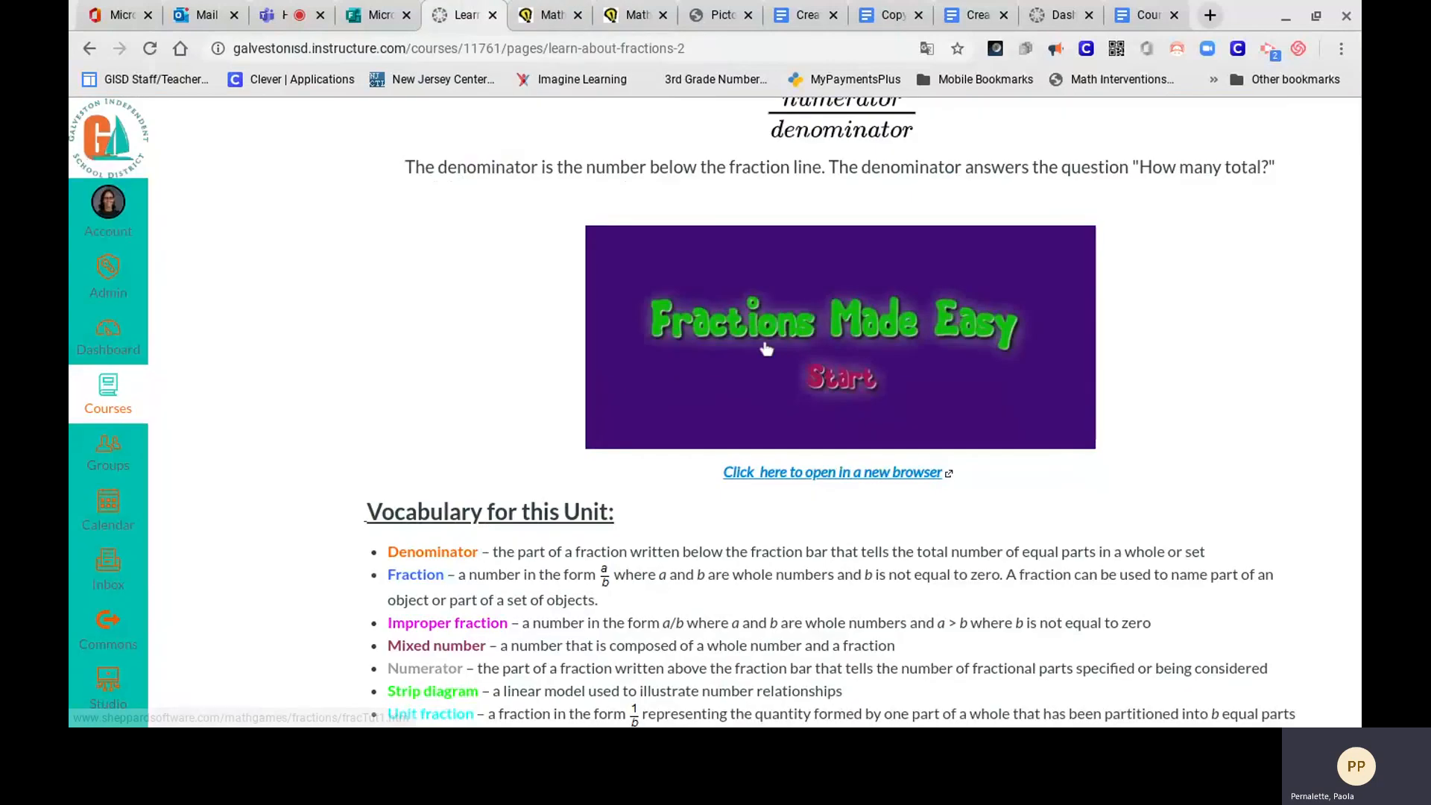
Step: Review the published "Learn about Fractions" page from the title through the vocabulary section, checking its text, images and links
{"action": "scroll", "coordinate": [841, 410], "scroll_direction": "down", "scroll_amount": 2}
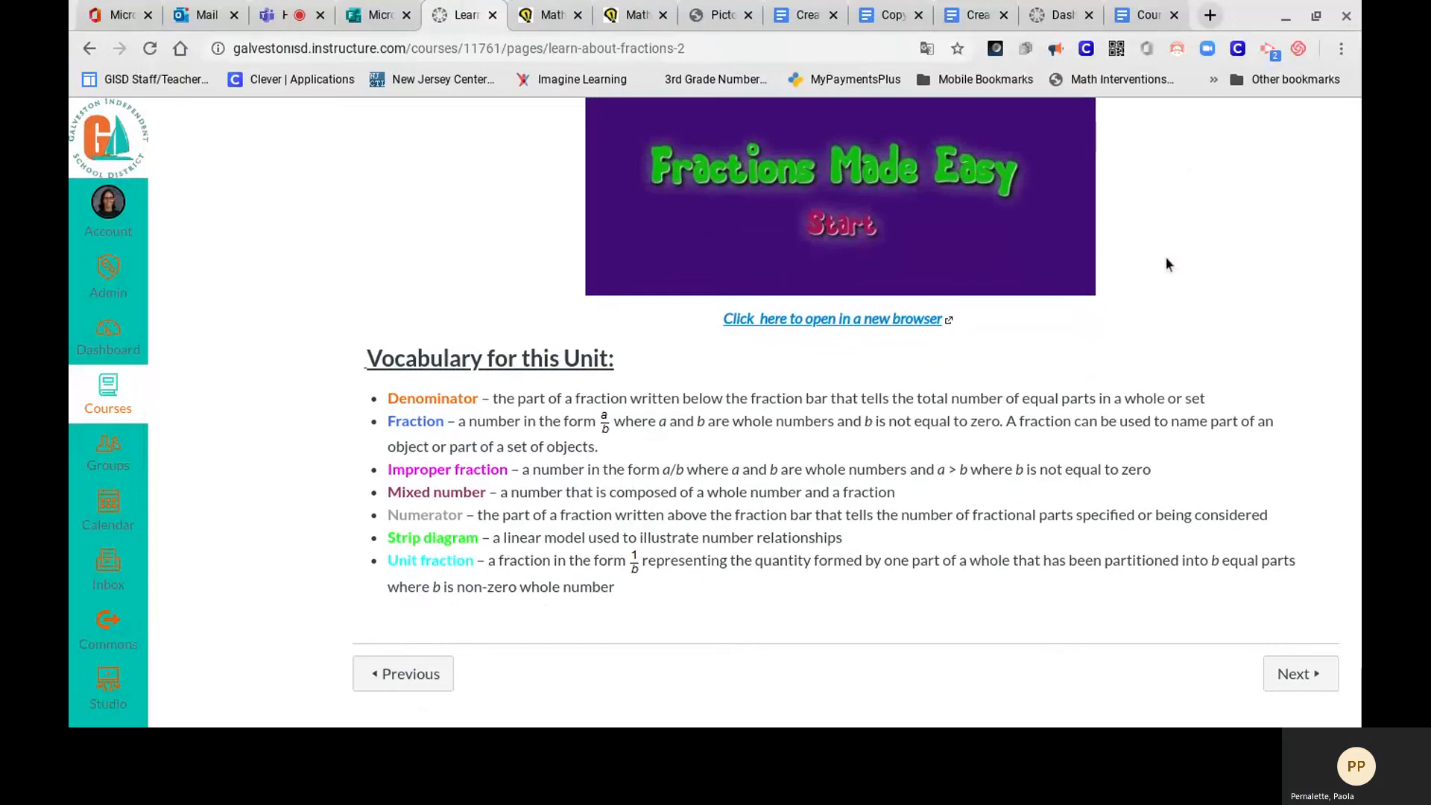
{"action": "scroll", "coordinate": [774, 372], "scroll_direction": "up", "scroll_amount": 5}
{"action": "scroll", "coordinate": [840, 410], "scroll_direction": "up", "scroll_amount": 10}
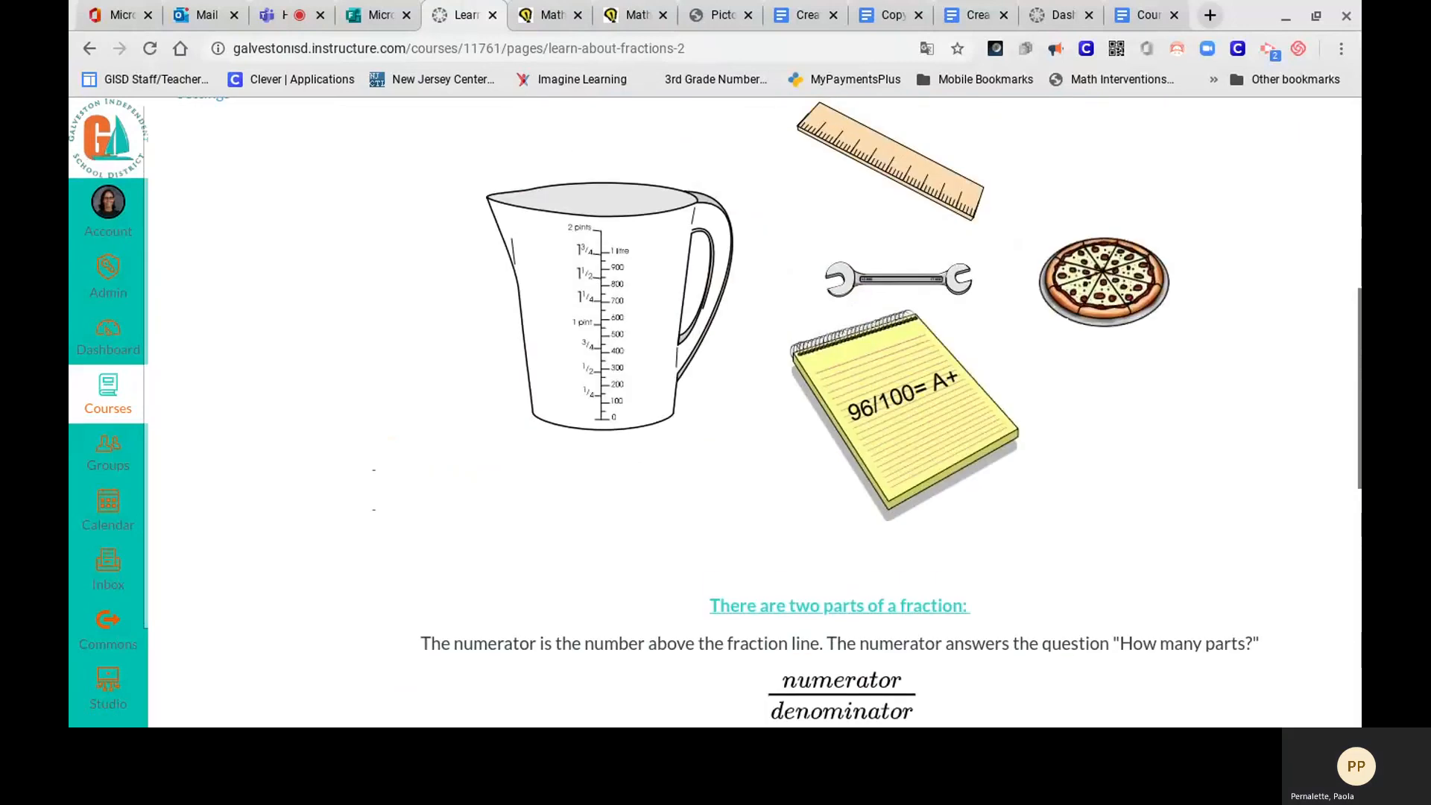
{"action": "scroll", "coordinate": [841, 409], "scroll_direction": "up", "scroll_amount": 3}
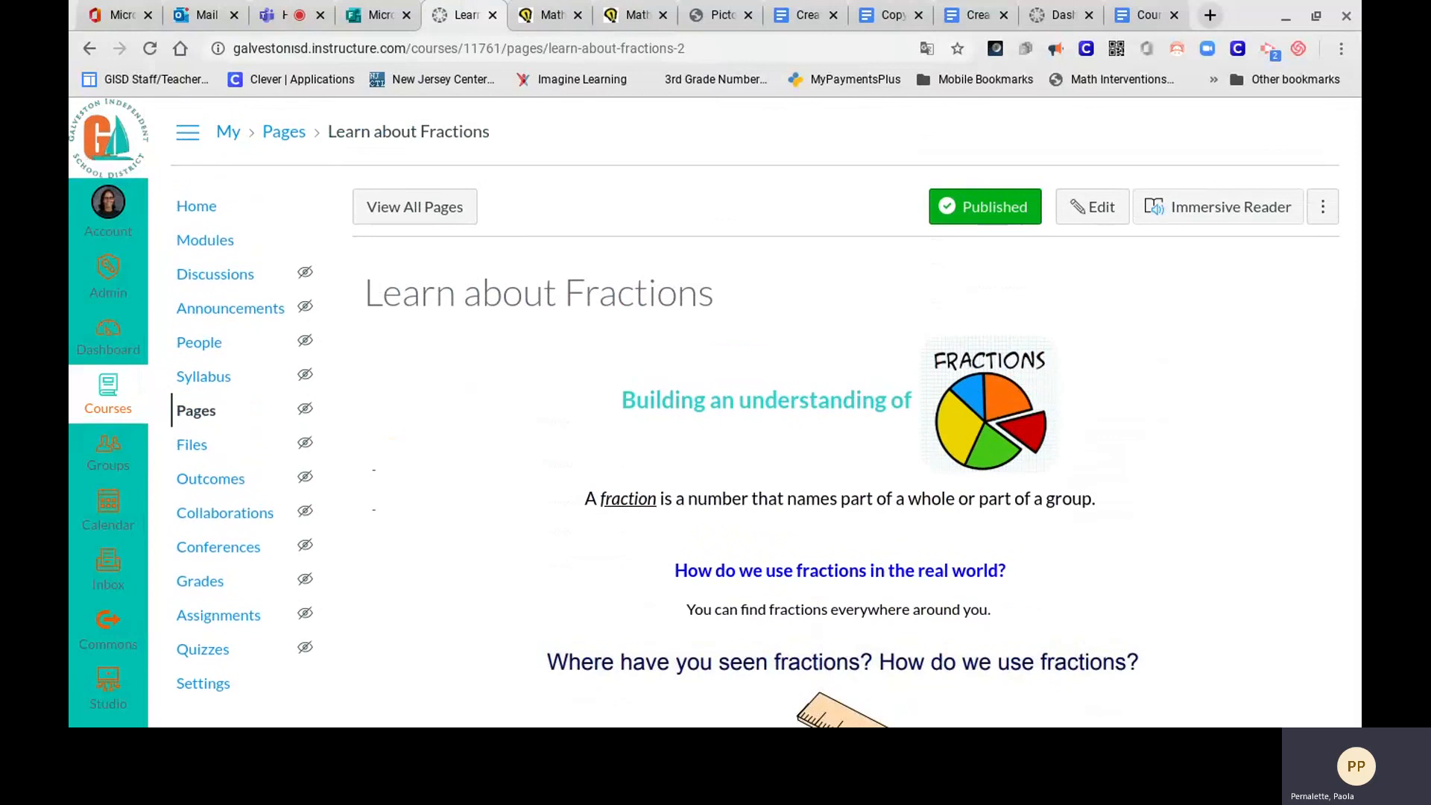
{"action": "scroll", "coordinate": [840, 410], "scroll_direction": "down", "scroll_amount": 5}
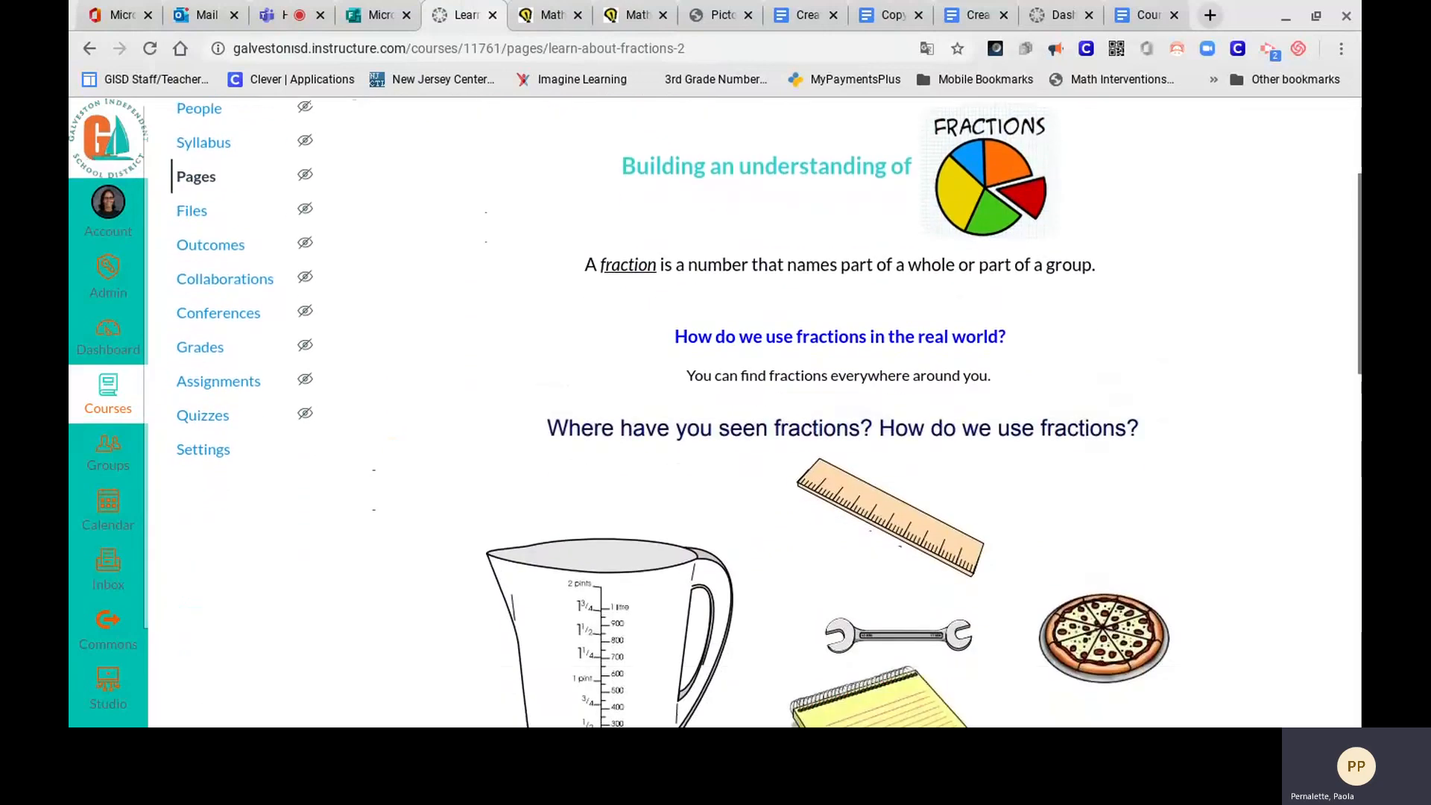
{"action": "scroll", "coordinate": [841, 410], "scroll_direction": "down", "scroll_amount": 4}
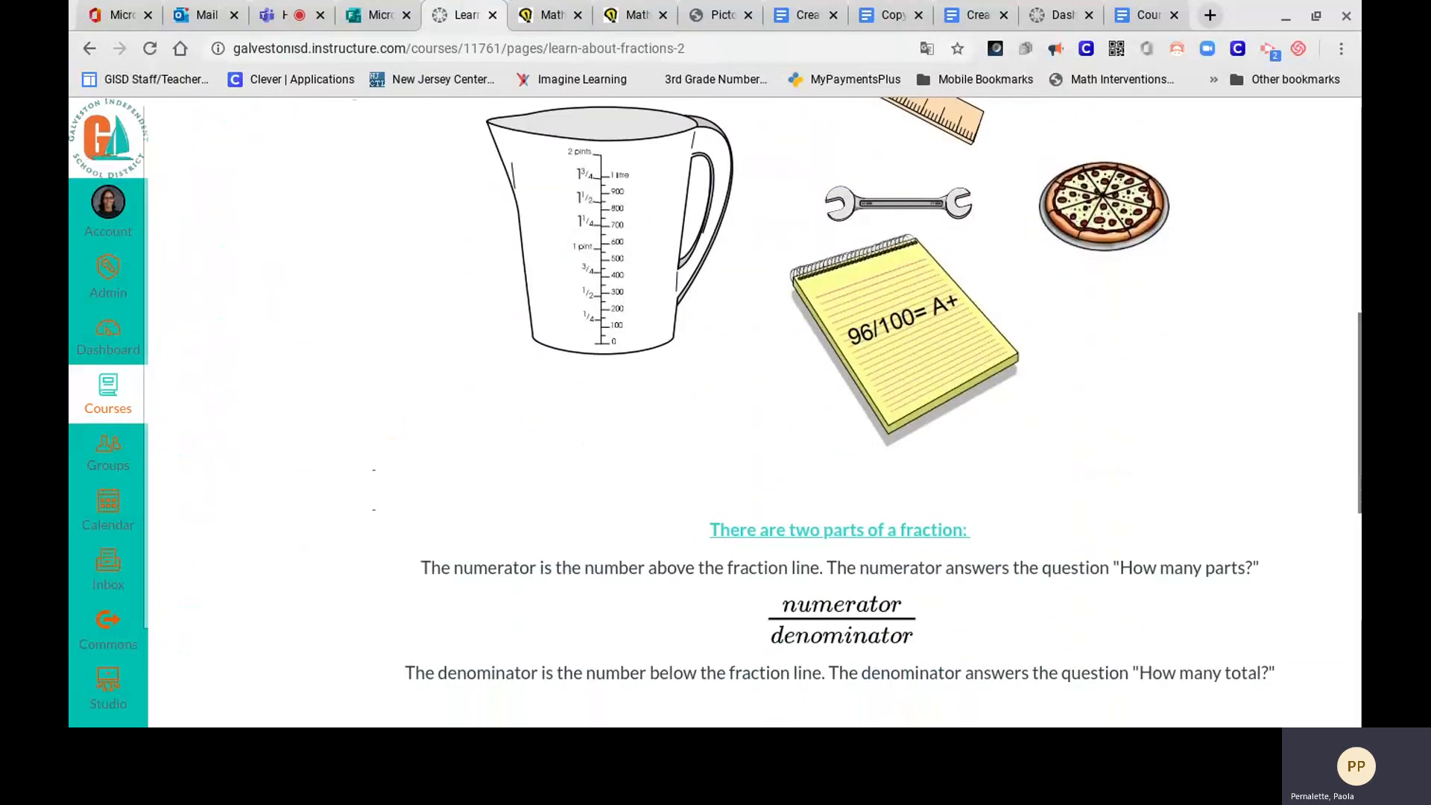
{"action": "scroll", "coordinate": [841, 410], "scroll_direction": "down", "scroll_amount": 7}
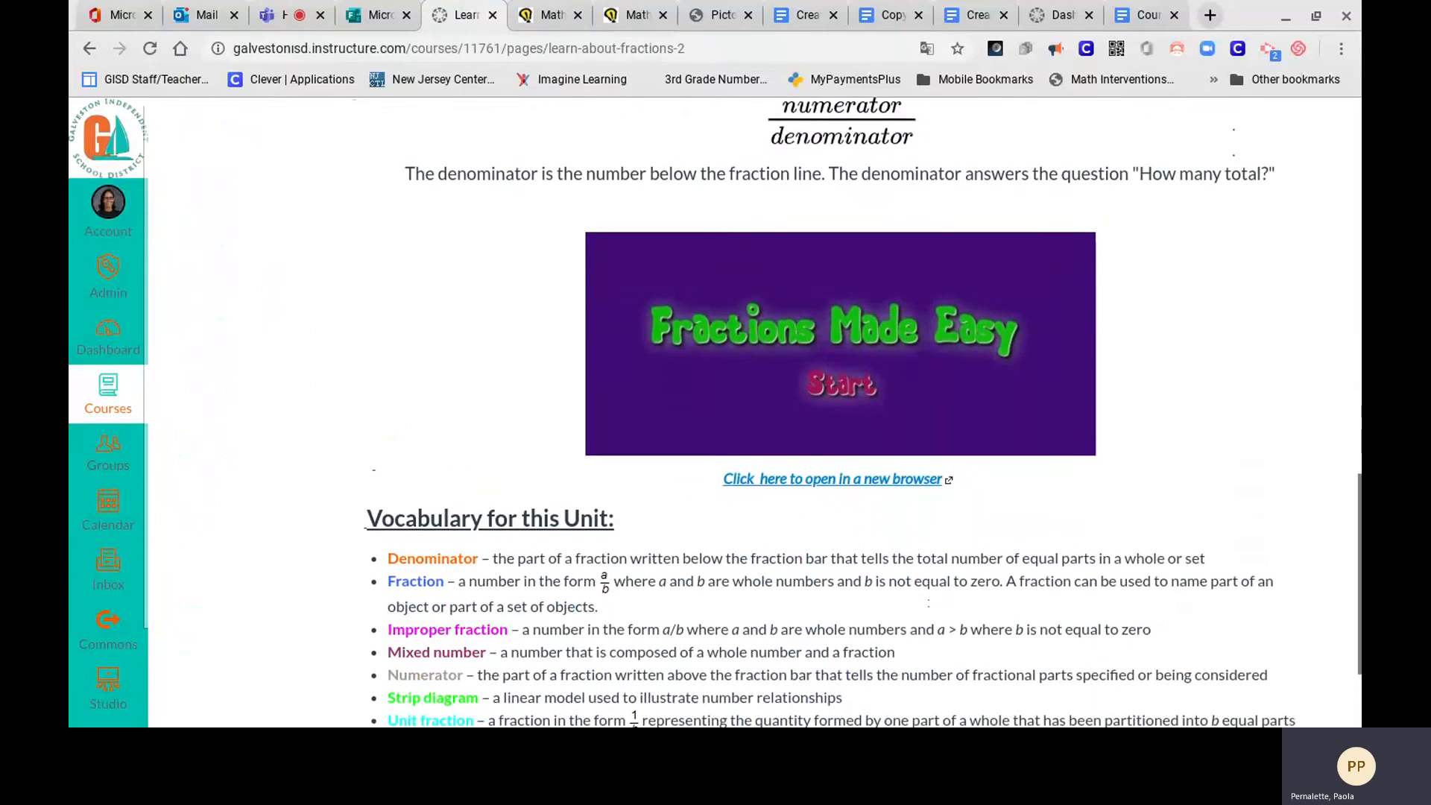
{"action": "scroll", "coordinate": [841, 410], "scroll_direction": "down", "scroll_amount": 3}
{"action": "scroll", "coordinate": [841, 410], "scroll_direction": "up", "scroll_amount": 9}
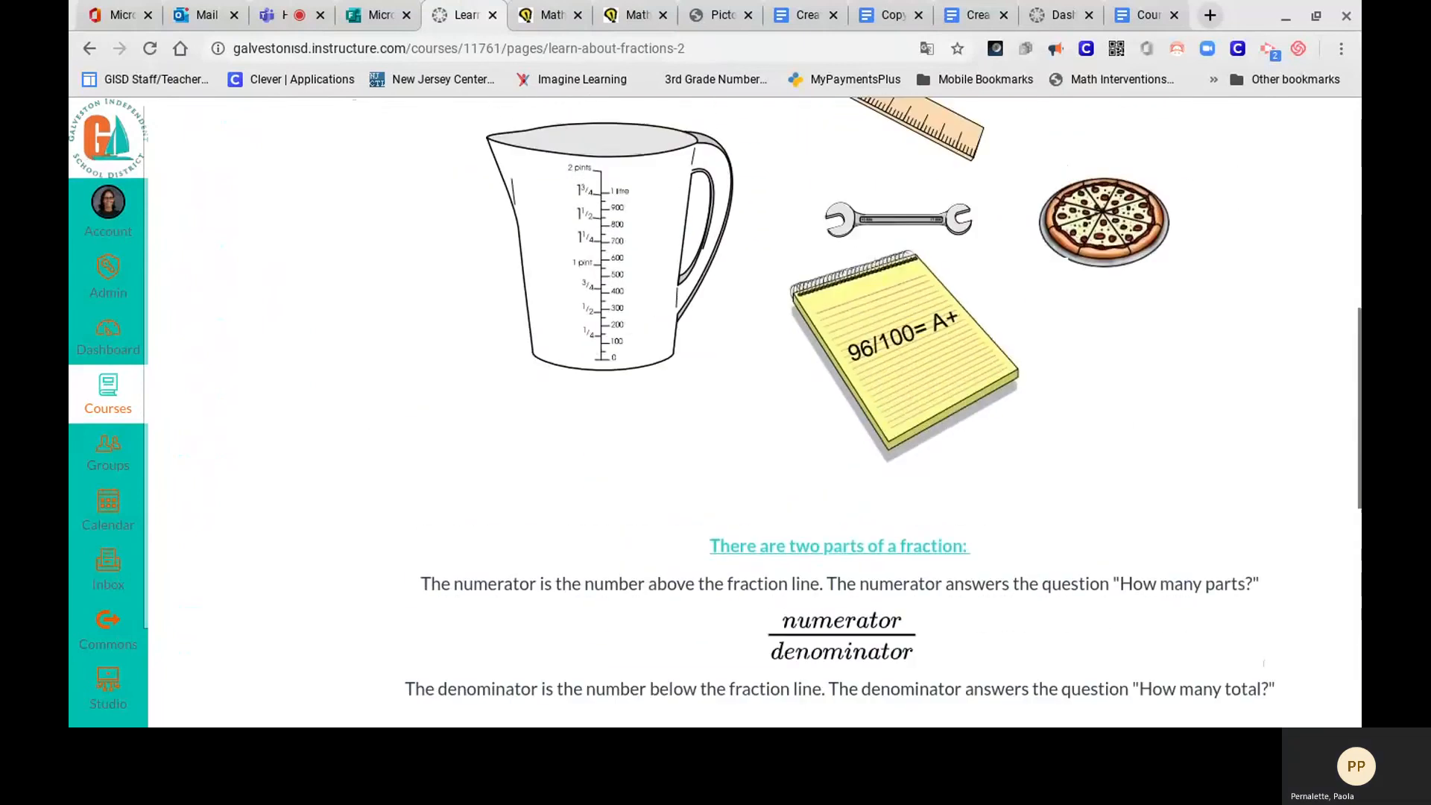